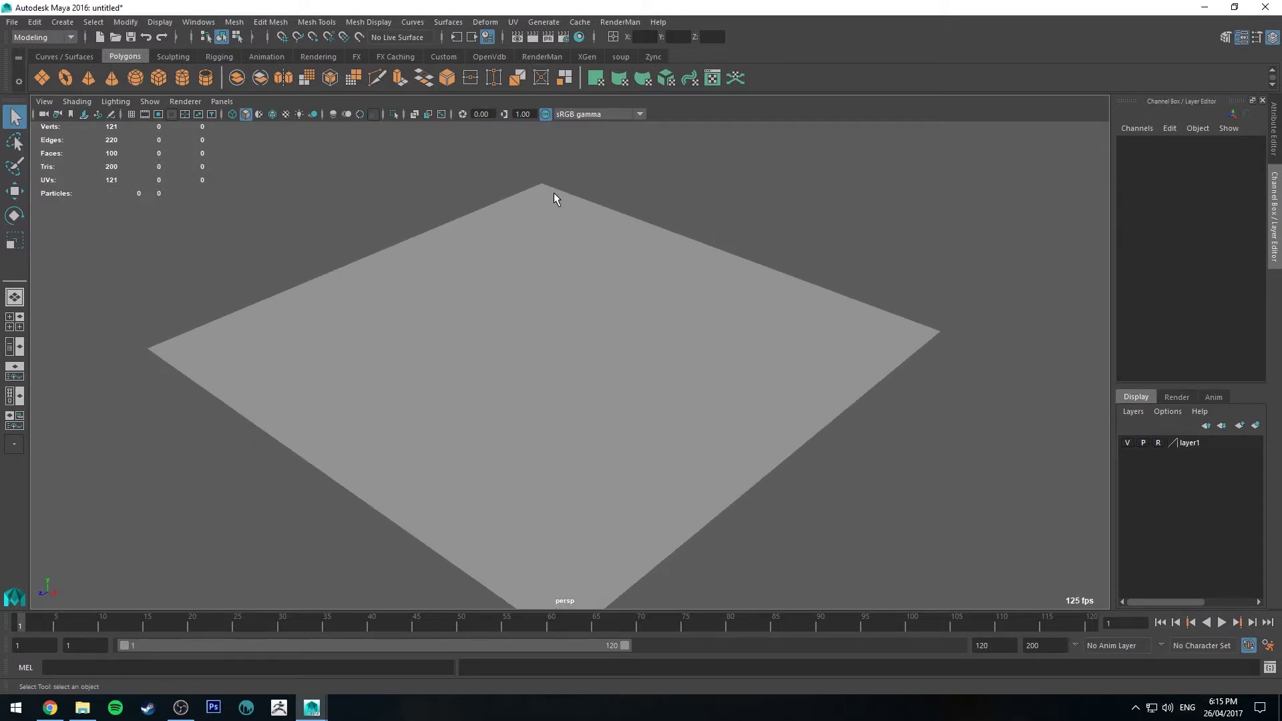
Step: Turn on the grid in the perspective viewport over the ground plane
middle_click_drag(391, 234, 388, 227, "alt")
left_click_drag(619, 321, 566, 374)
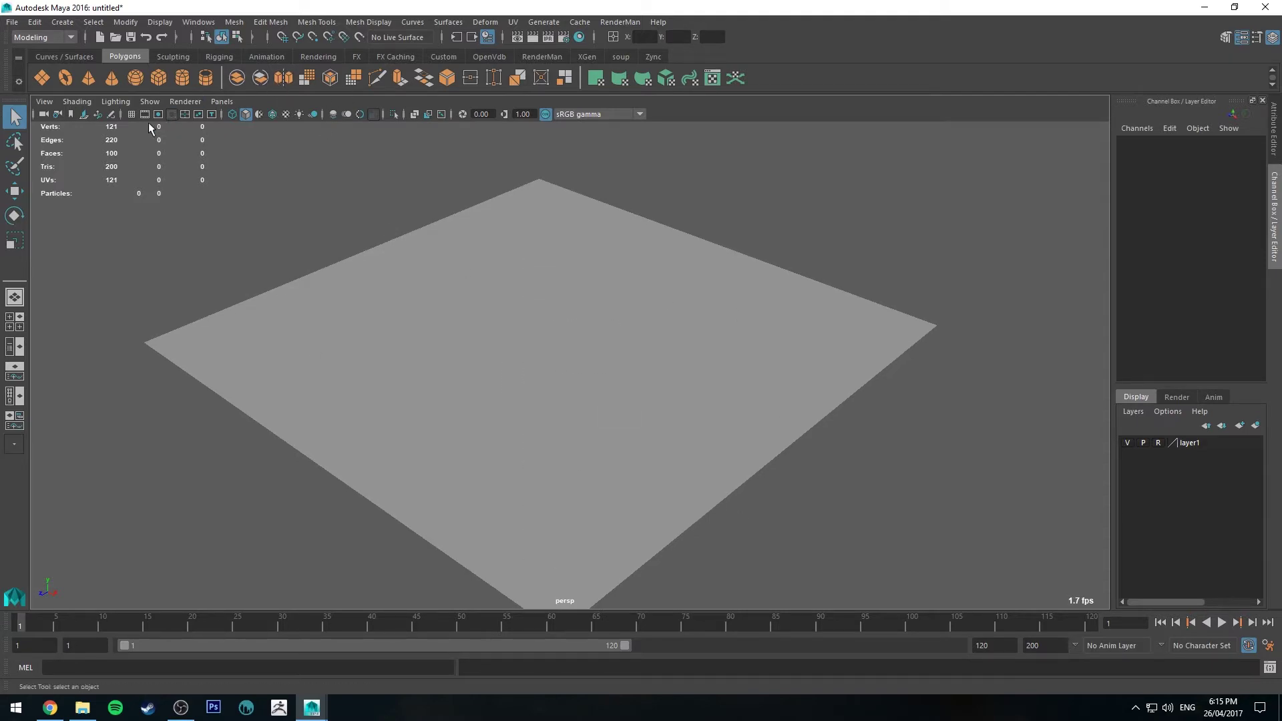
left_click(132, 114)
left_click_drag(480, 267, 498, 333, "alt")
scroll(512, 384, "up", 3)
mouse_move(486, 272)
left_mouse_down("alt")
mouse_move(532, 335)
mouse_move(490, 272)
left_mouse_up("alt")
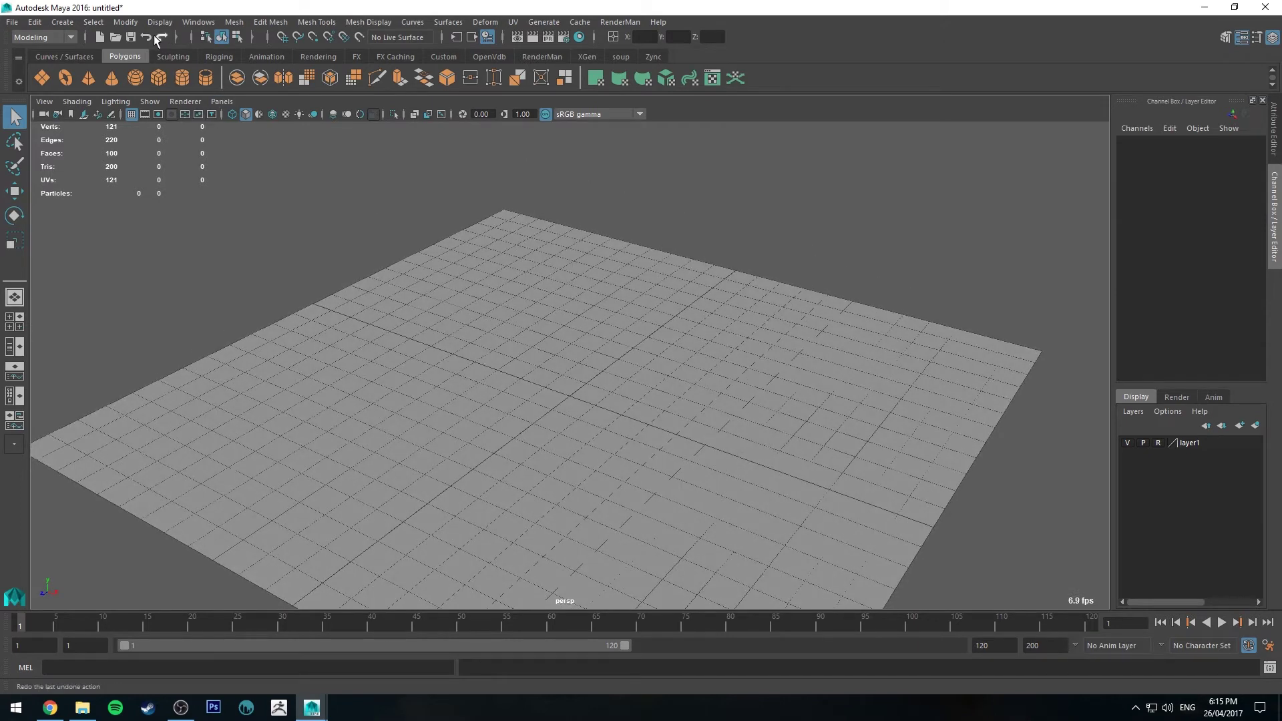
Step: Open the Visor and display the Paint Effects brushes in the trees folder
left_click(198, 22)
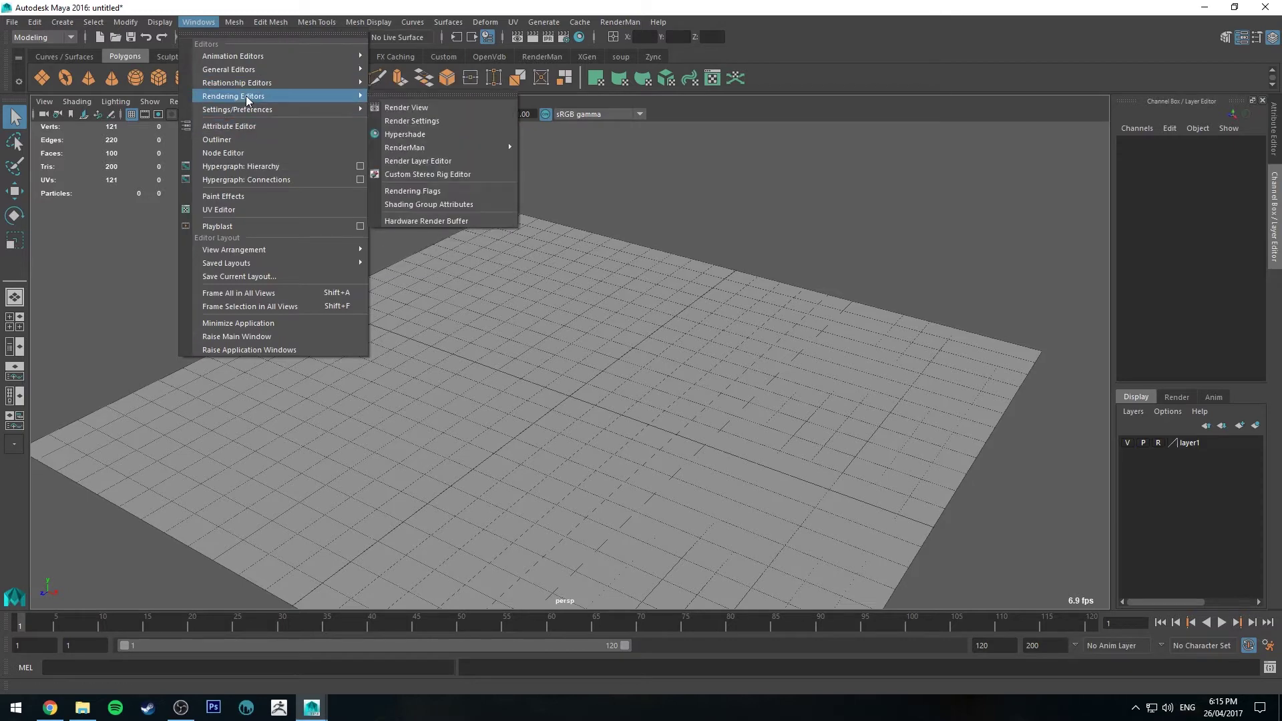
mouse_move(246, 112)
mouse_move(300, 69)
left_click(454, 175)
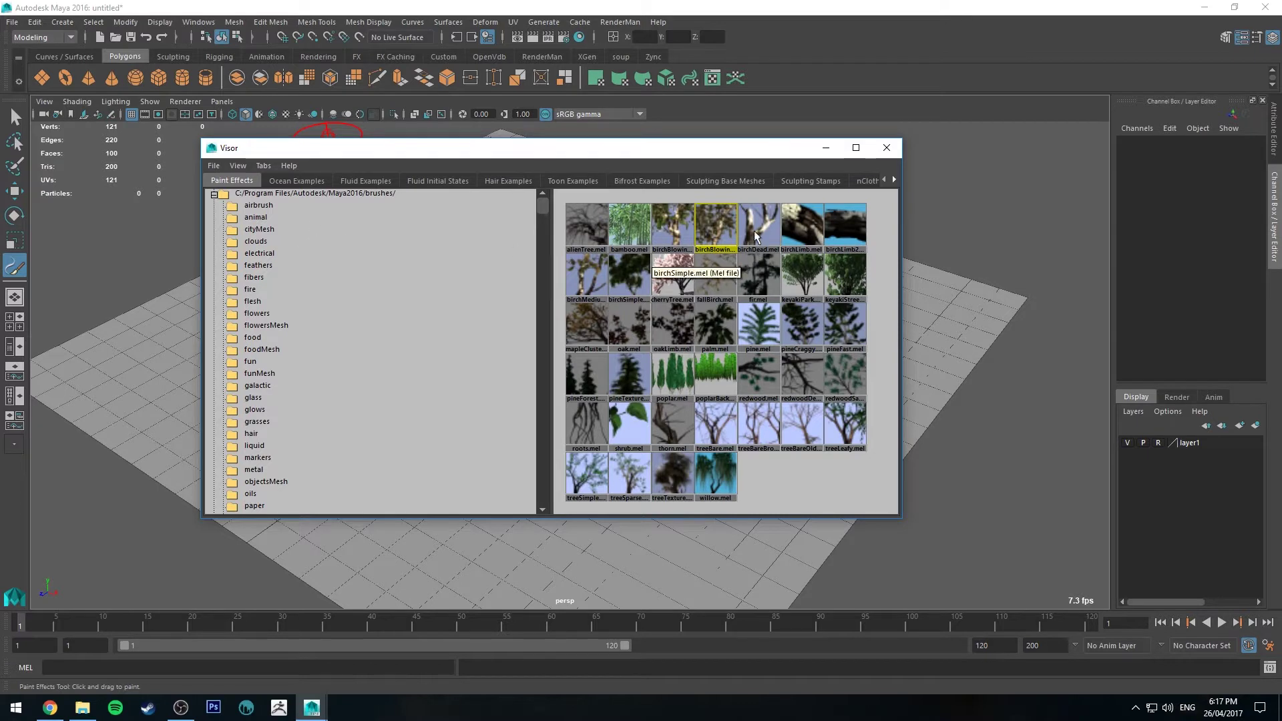
left_click(257, 242)
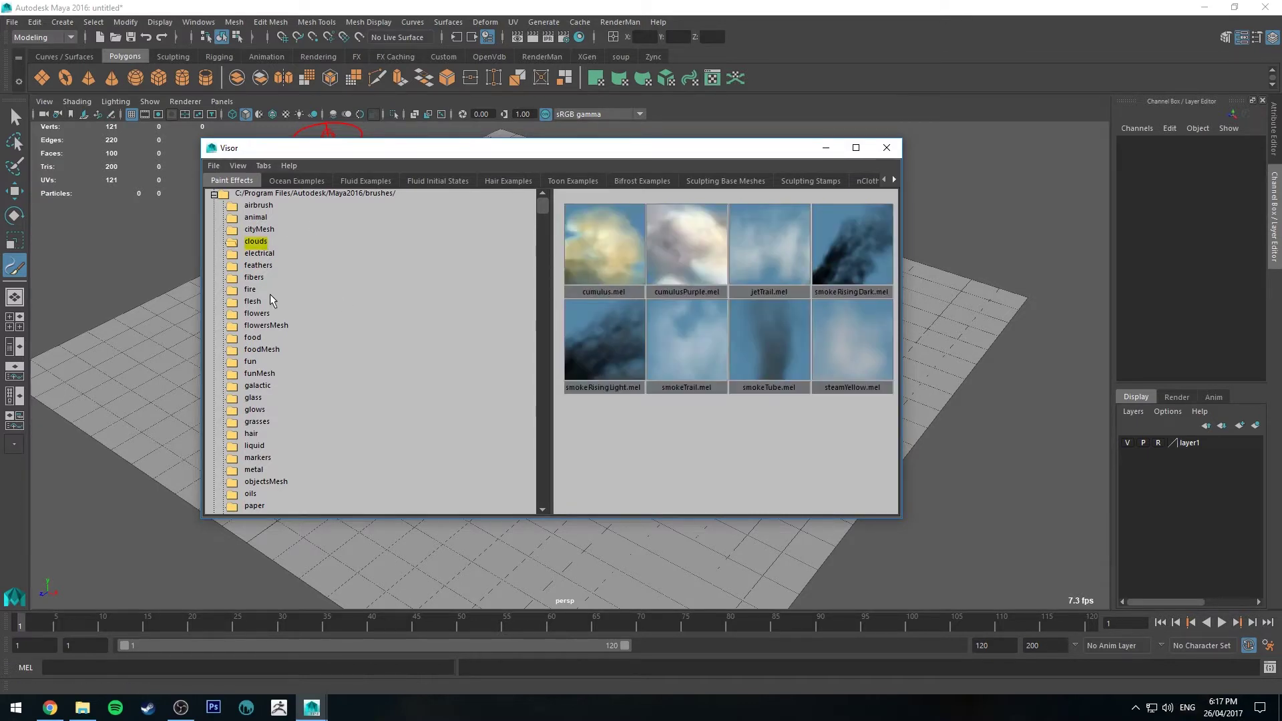
scroll(270, 294, "down", 5)
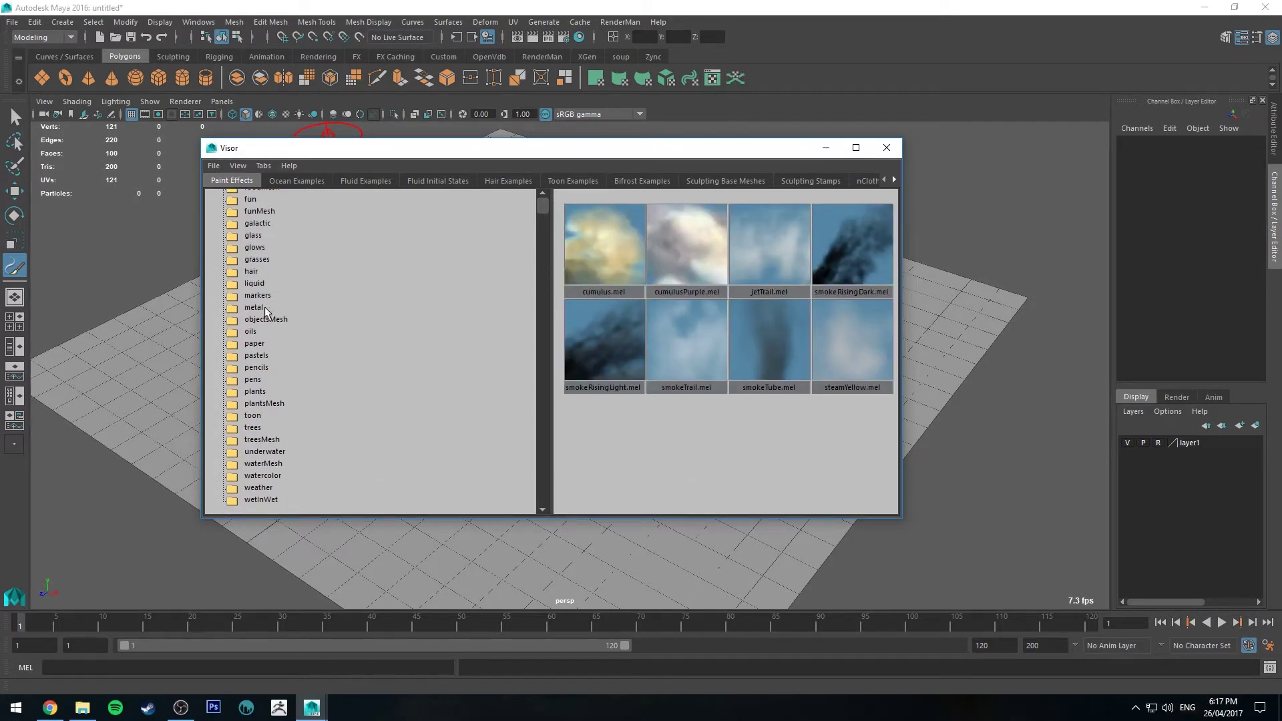
left_click(259, 431)
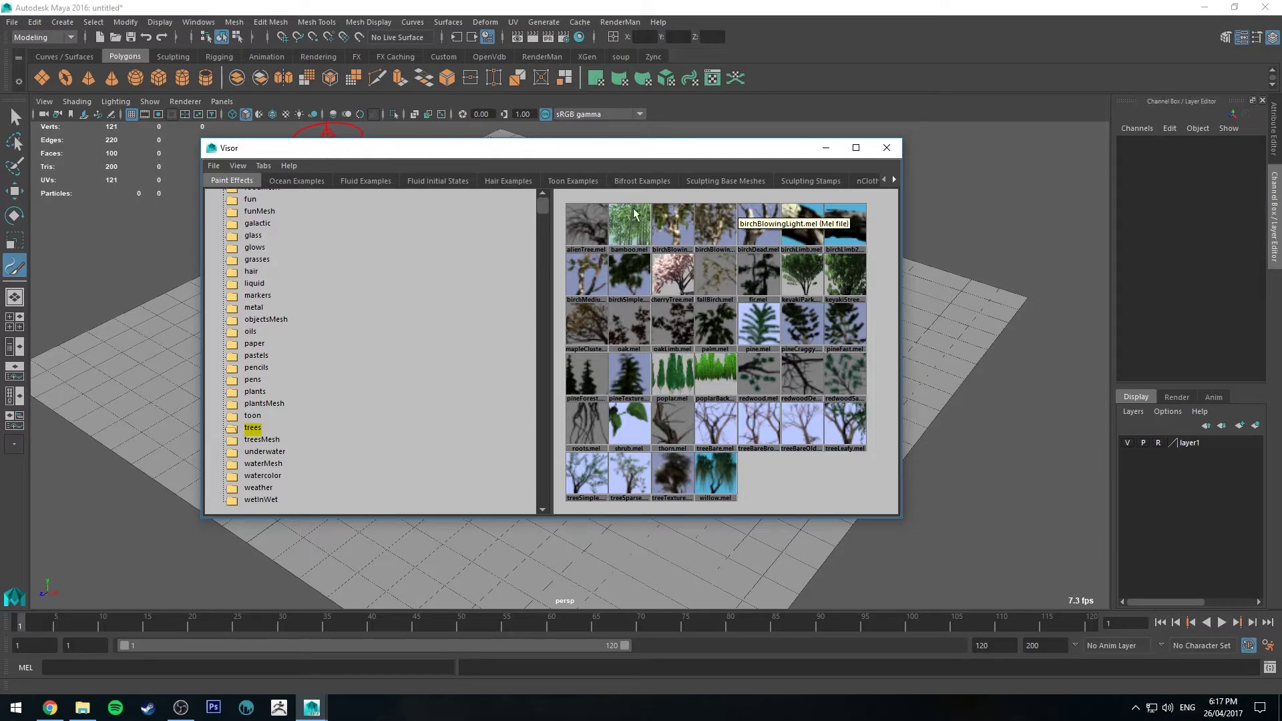
Step: Try painting a tree near the grid's centre with the birchBlowingLight brush, and undo it
left_click(705, 216)
mouse_move(556, 155)
left_mouse_down()
mouse_move(1182, 170)
mouse_move(1150, 160)
left_mouse_up()
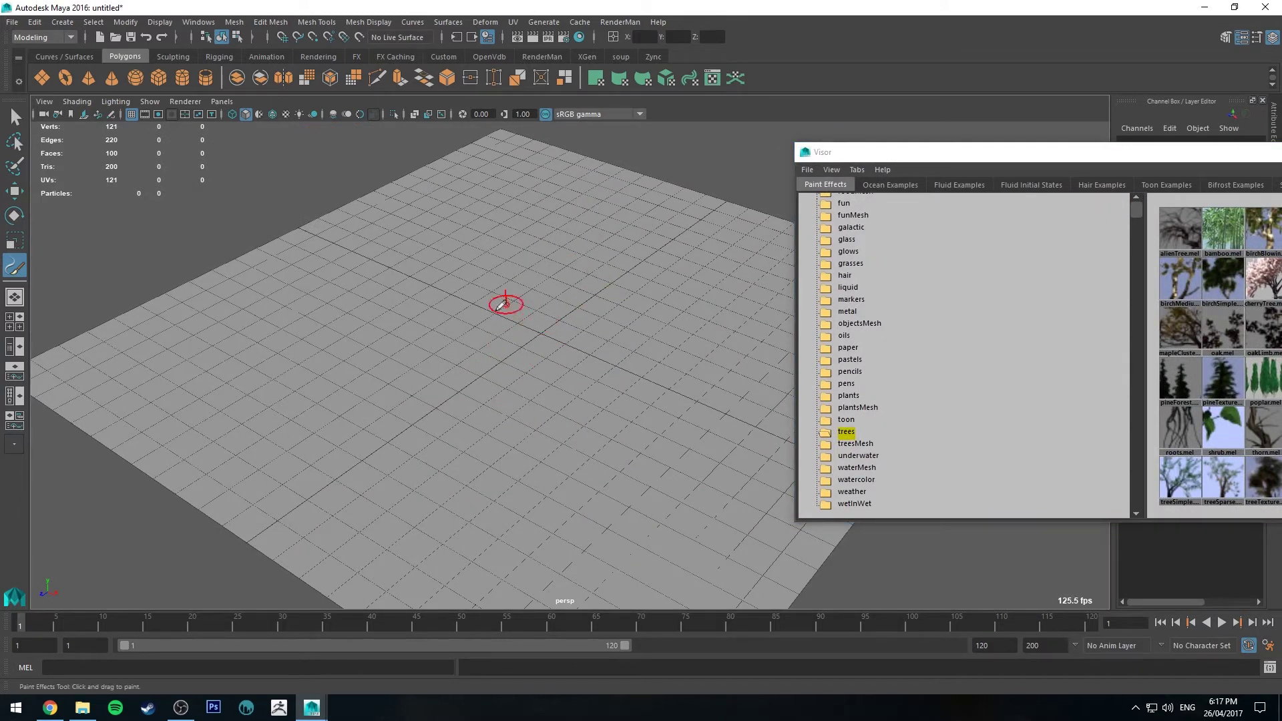
mouse_move(547, 328)
left_mouse_down()
mouse_move(668, 333)
mouse_move(581, 324)
mouse_move(631, 320)
mouse_move(652, 329)
mouse_move(542, 329)
left_mouse_up()
left_click(539, 333)
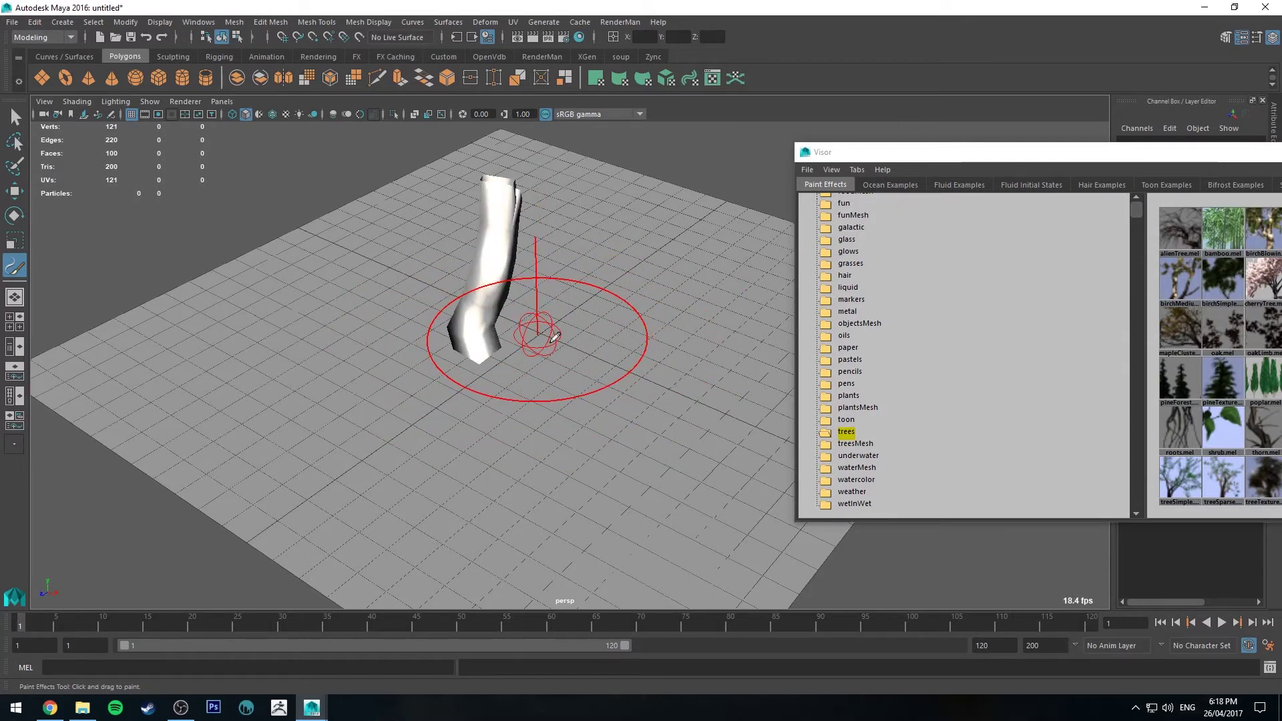
mouse_move(628, 382)
left_mouse_down("alt")
mouse_move(638, 466)
mouse_move(651, 468)
left_mouse_up("alt")
middle_click_drag(651, 468, 546, 368, "alt")
right_click_drag(546, 368, 533, 342, "alt")
middle_click_drag(532, 342, 520, 314, "alt")
left_click_drag(521, 315, 532, 315, "alt")
middle_click_drag(532, 315, 590, 350, "alt")
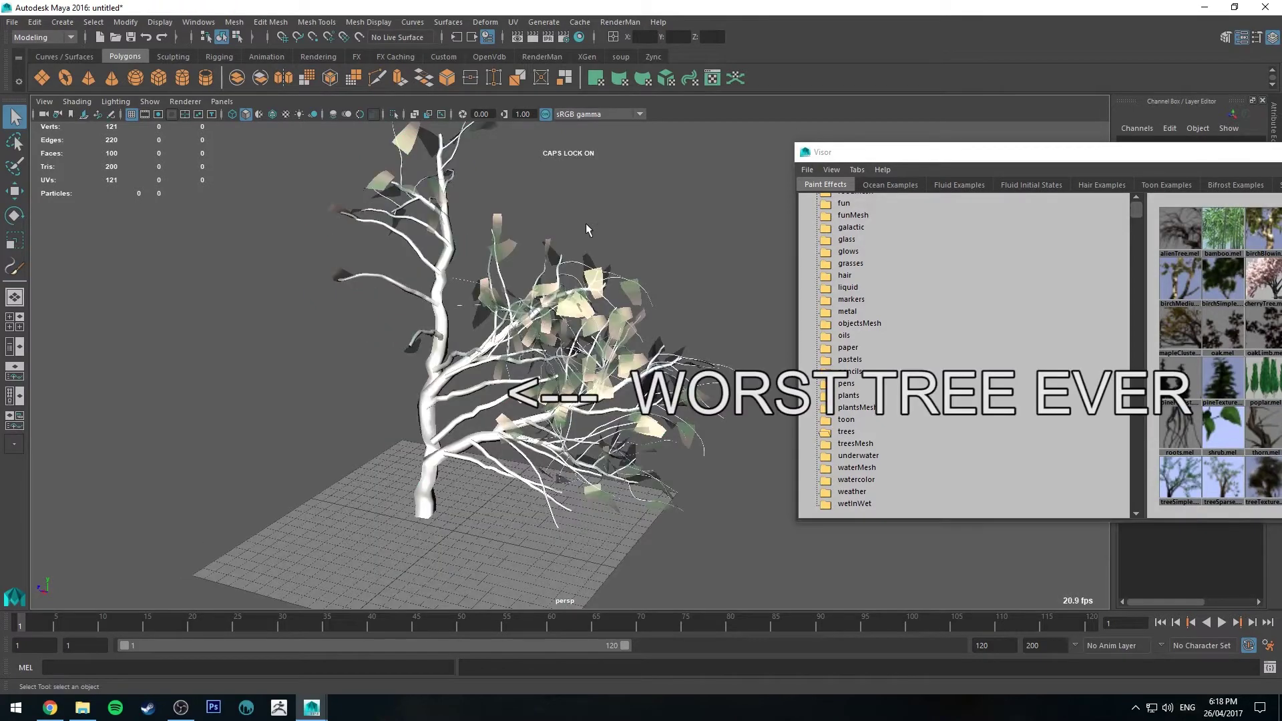
key("ctrl+z")
Step: Paint a tree with the cherryTree brush near the grid's centre, return to the Select tool and minimize the Visor
left_click_drag(903, 153, 447, 134)
left_click(810, 262)
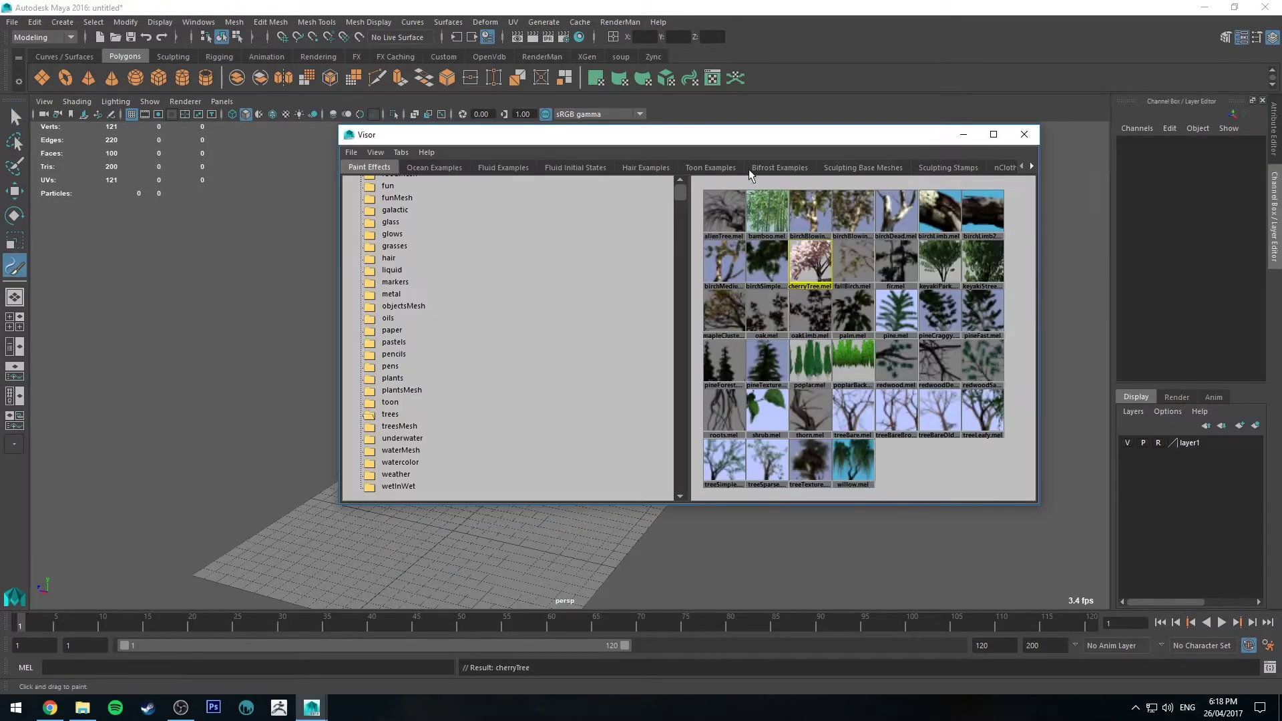
left_click_drag(709, 138, 1045, 143)
left_click(459, 346)
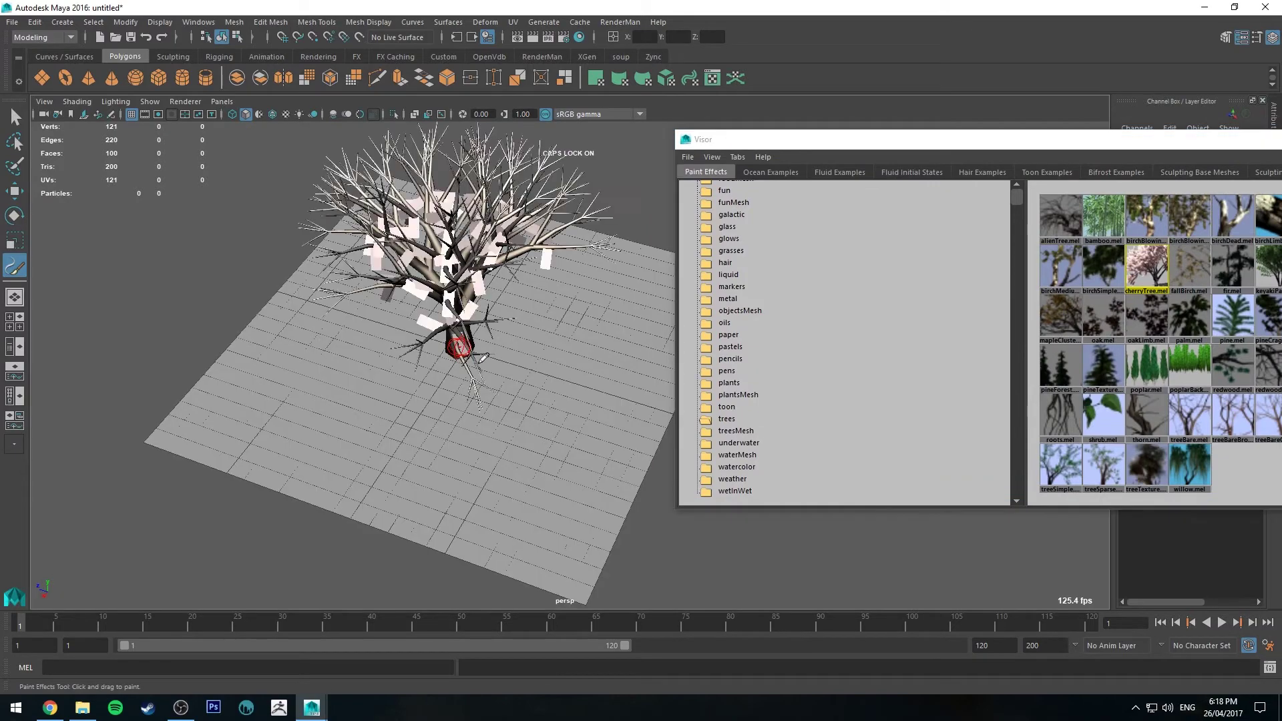
mouse_move(529, 378)
left_mouse_down("alt")
mouse_move(463, 329)
mouse_move(501, 314)
left_mouse_up("alt")
middle_click_drag(501, 313, 371, 421, "alt")
left_click_drag(371, 421, 468, 338, "alt")
right_click_drag(468, 338, 558, 514, "alt")
middle_click_drag(591, 376, 604, 384, "alt")
right_click_drag(605, 383, 513, 435, "alt")
key("q")
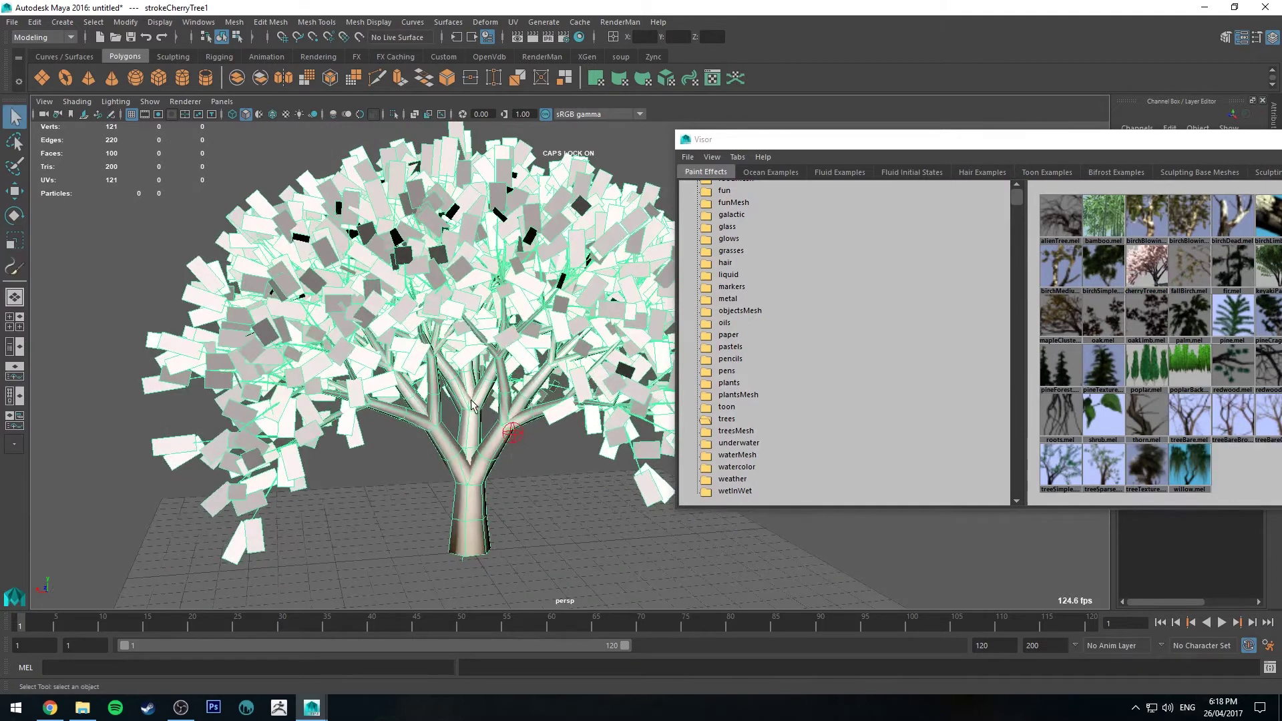
left_click_drag(472, 403, 512, 375, "alt")
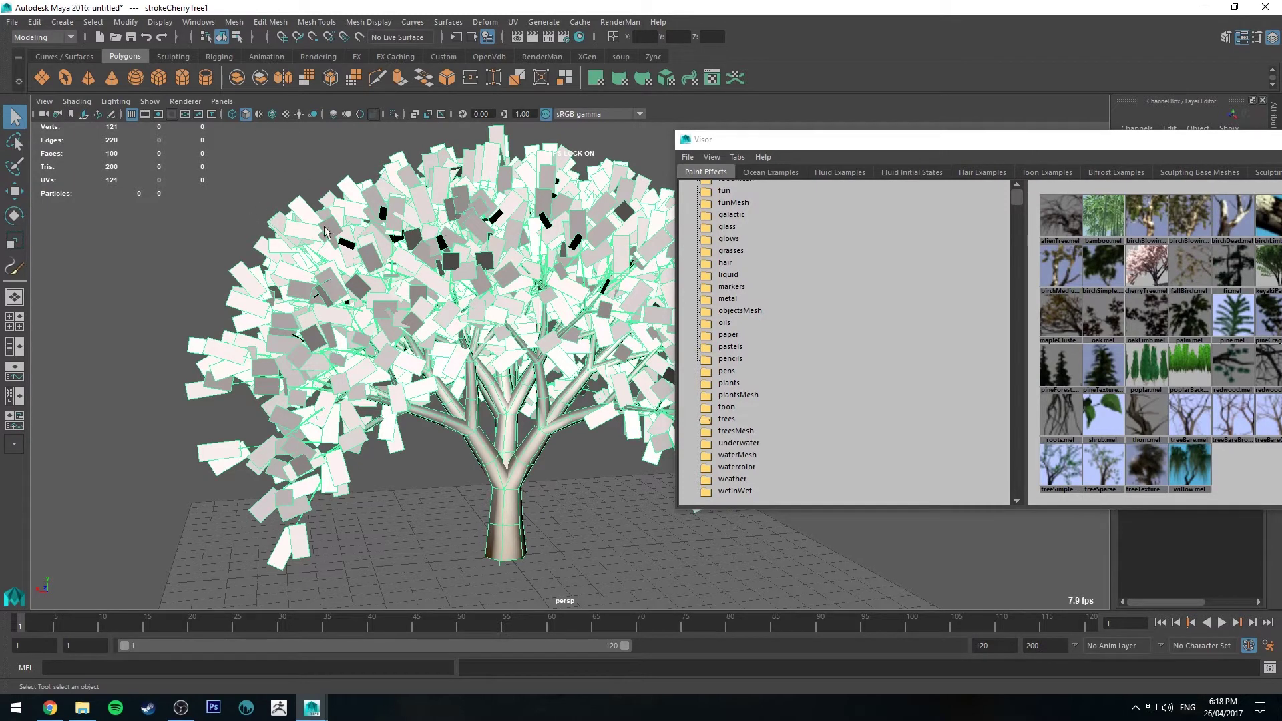
left_click(1281, 139)
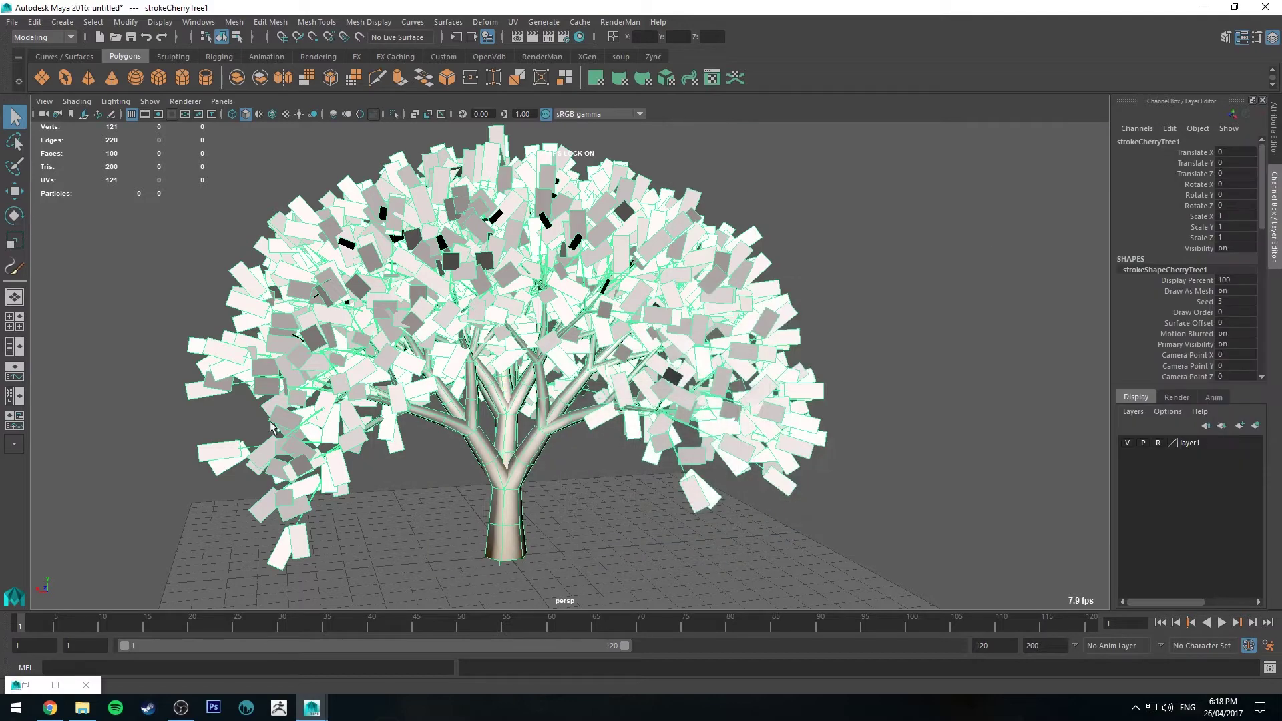
Step: Show the Outliner beside the perspective view and convert the cherry tree stroke from Paint Effects to polygons
left_click_drag(533, 258, 542, 275, "alt")
middle_click_drag(542, 275, 569, 325, "alt")
left_click_drag(569, 326, 561, 308, "alt")
middle_click_drag(561, 308, 534, 248, "alt")
left_click_drag(534, 248, 538, 262, "alt")
right_click_drag(588, 287, 555, 280, "alt")
left_click_drag(655, 273, 673, 250, "alt")
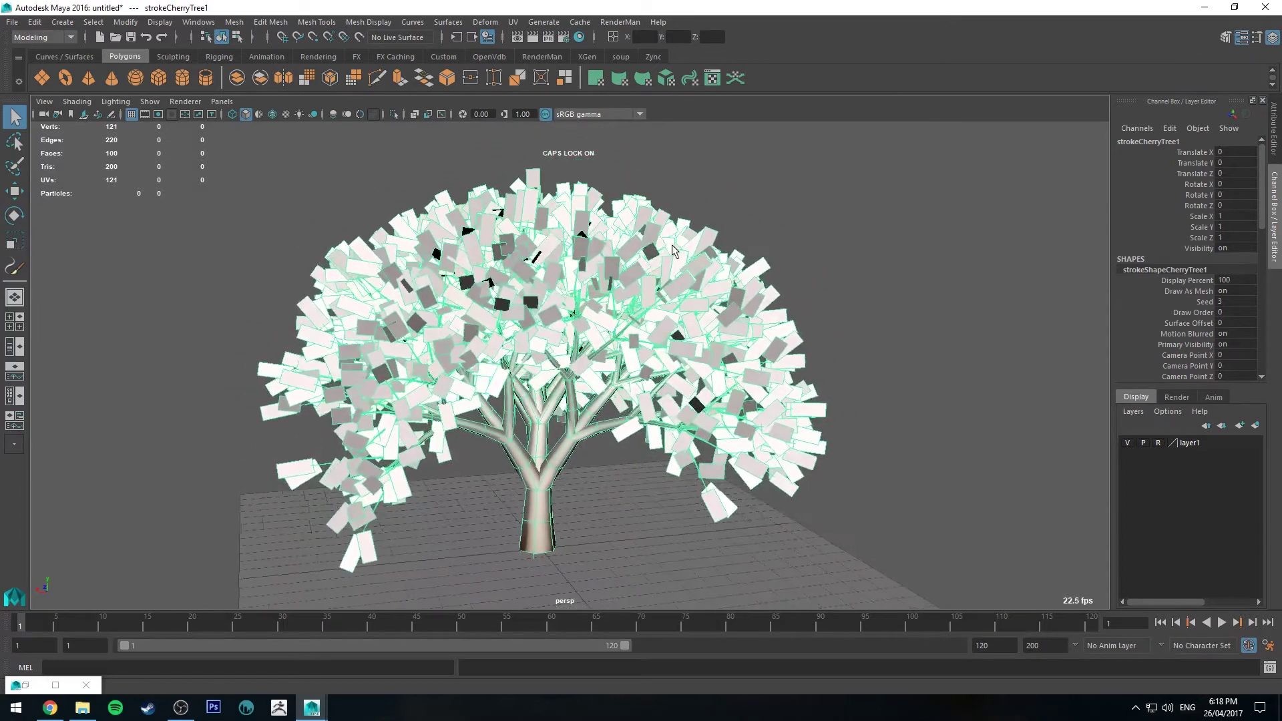
left_click(20, 348)
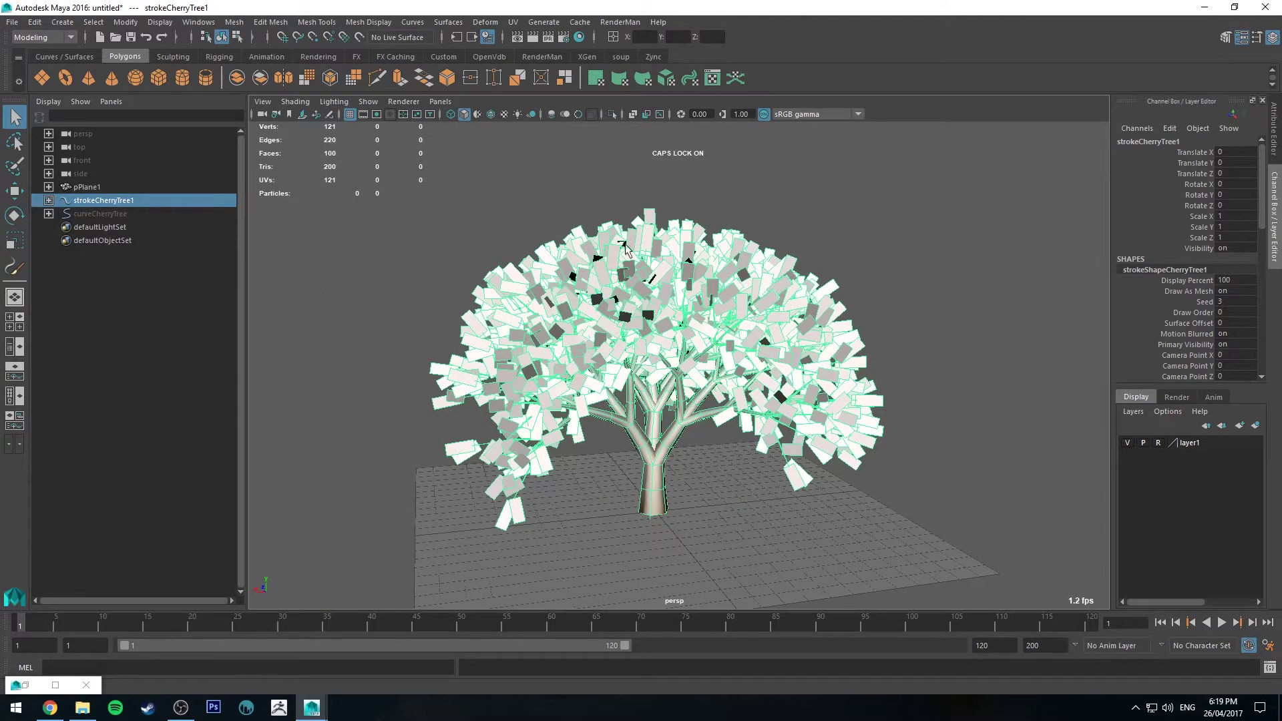
left_click(125, 22)
mouse_move(202, 336)
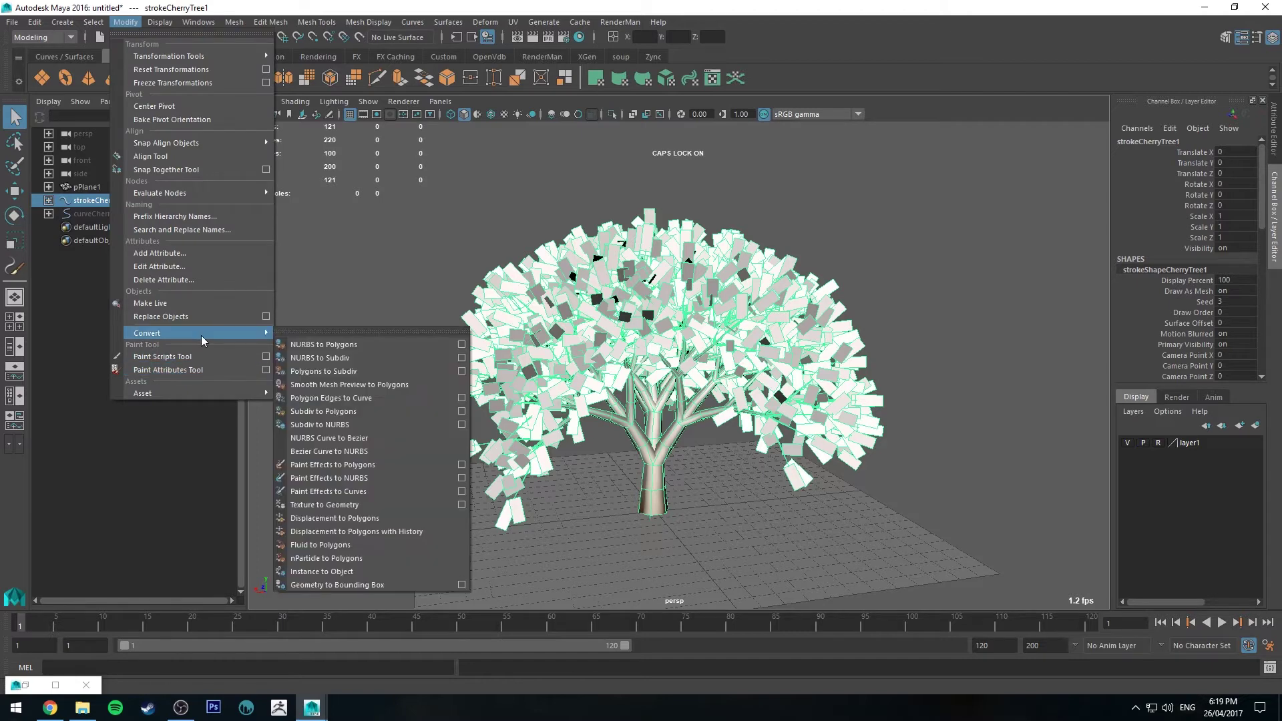
left_click(356, 466)
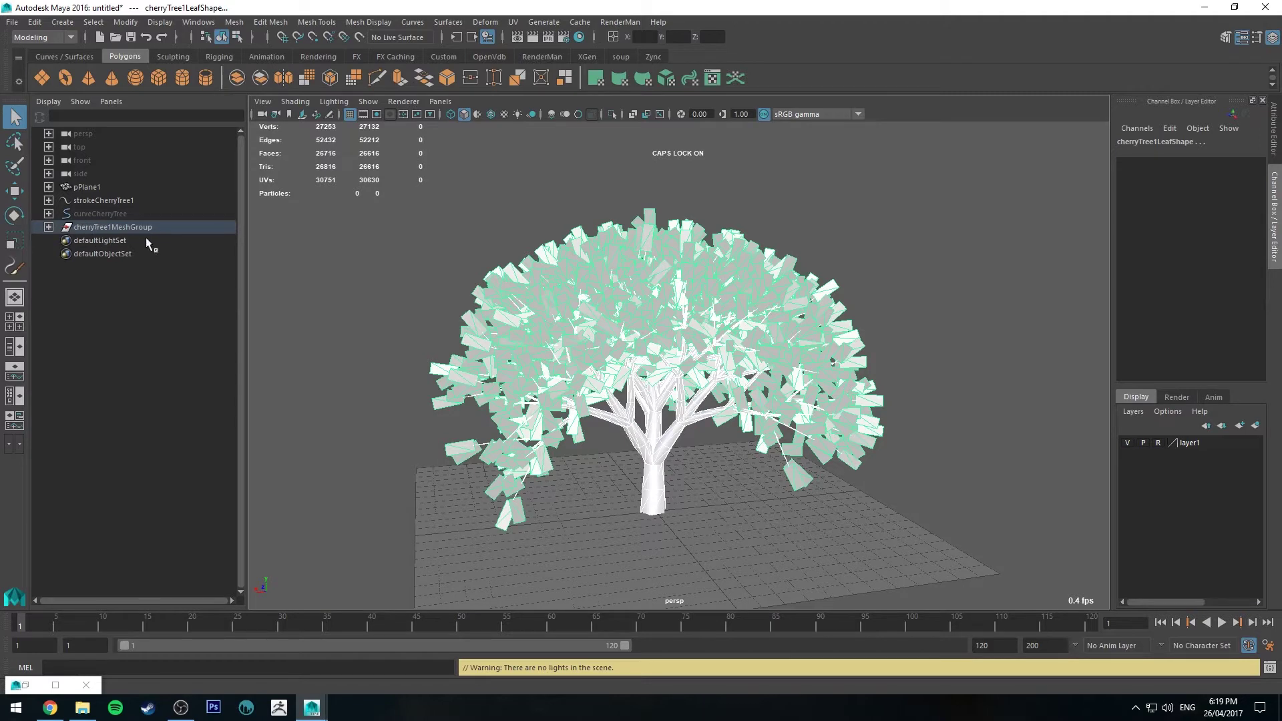
Step: Expand cherryTree1MeshGroup and select its cherryTree1Main and cherryTree1Leaf meshes one after the other to identify them
left_click(48, 227)
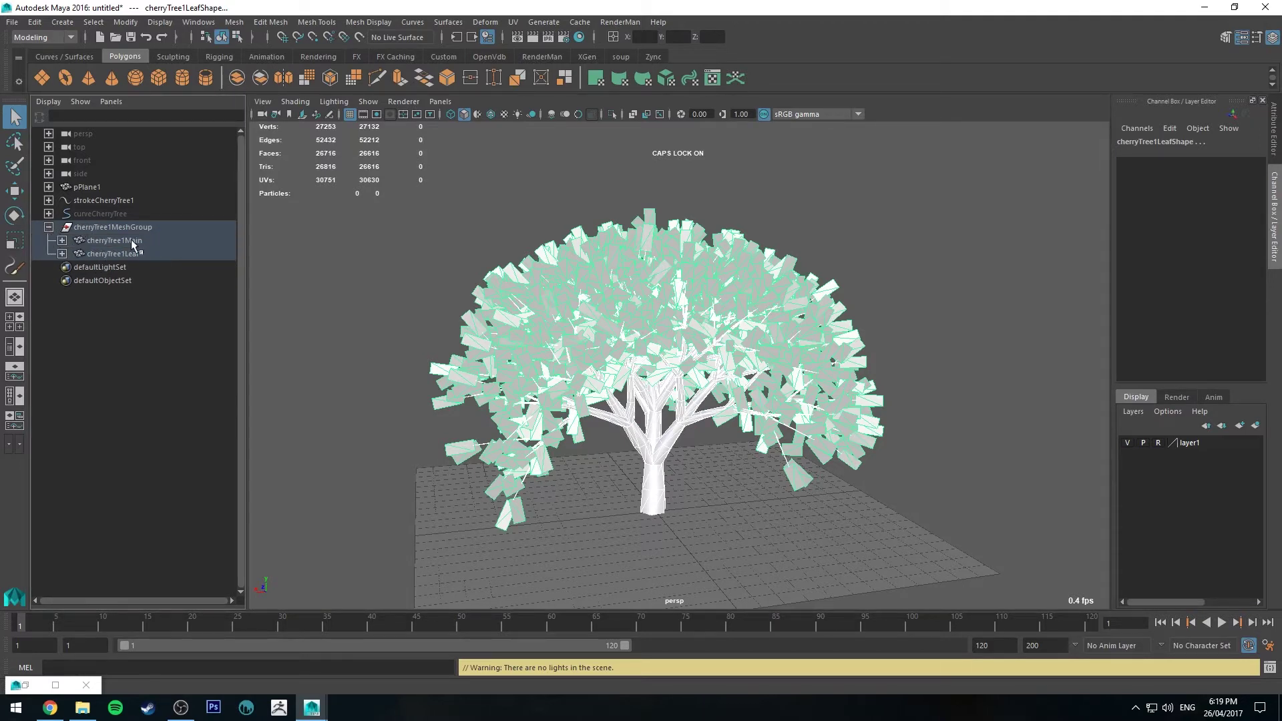
left_click(111, 241)
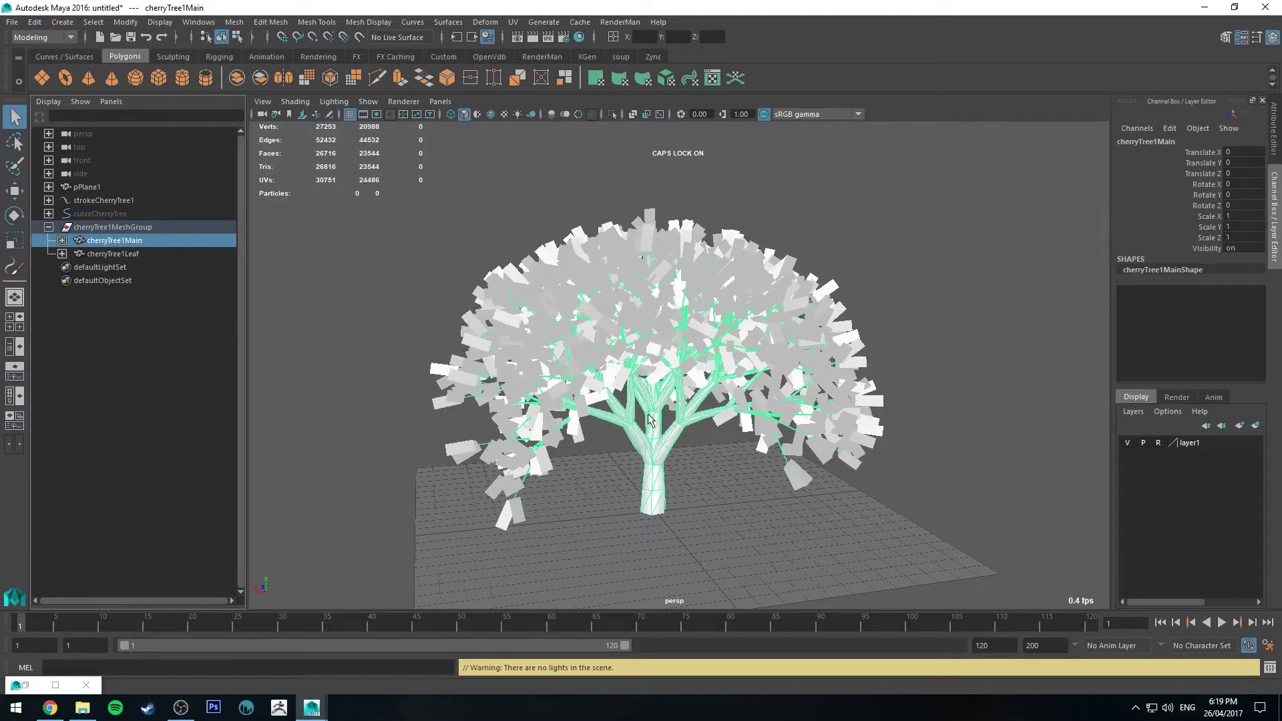
left_click(121, 254)
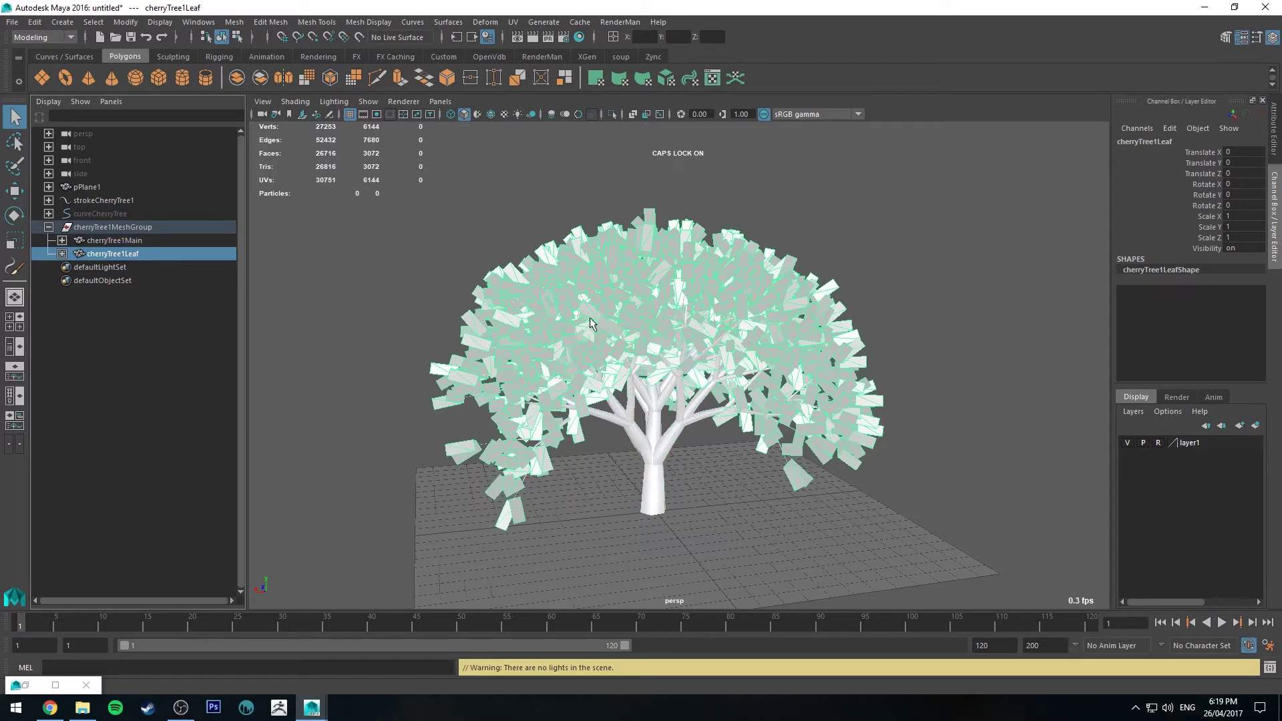
Step: Play the timeline to preview the tree's motion, stop at frame 1 and clear the selection
key("alt+v")
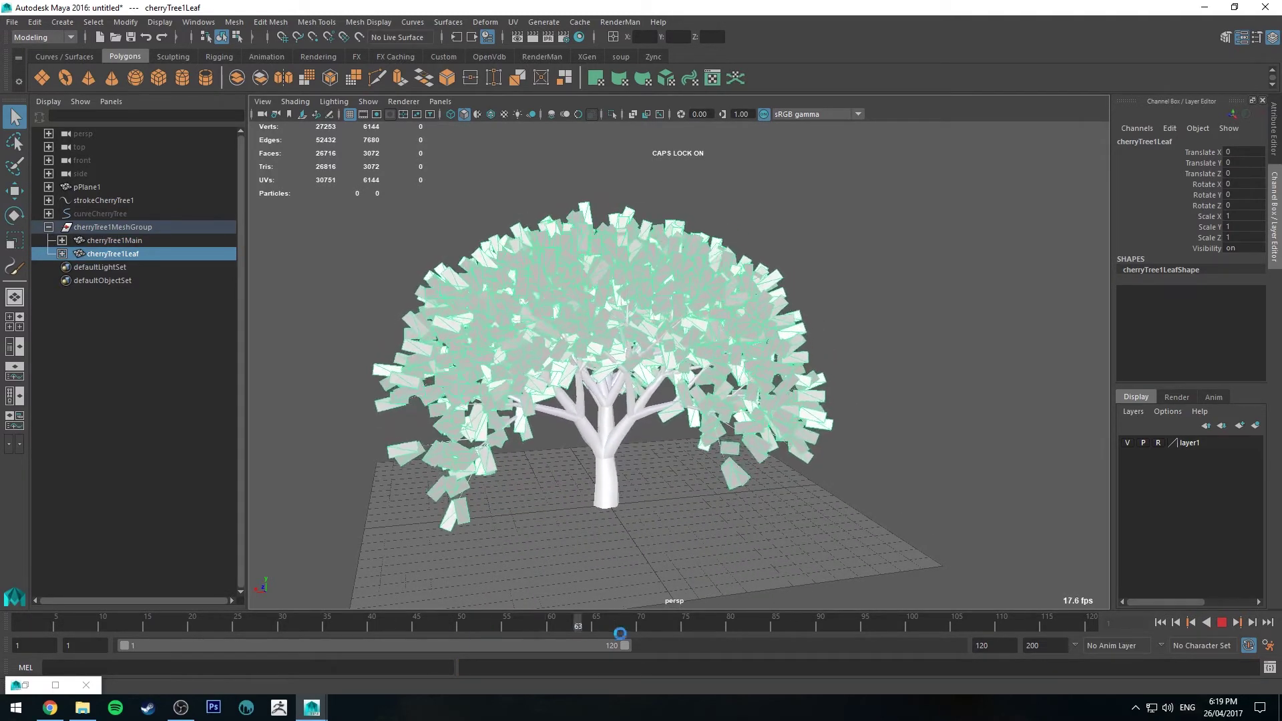
mouse_move(508, 614)
left_mouse_down()
mouse_move(71, 615)
mouse_move(563, 622)
mouse_move(18, 613)
left_mouse_up()
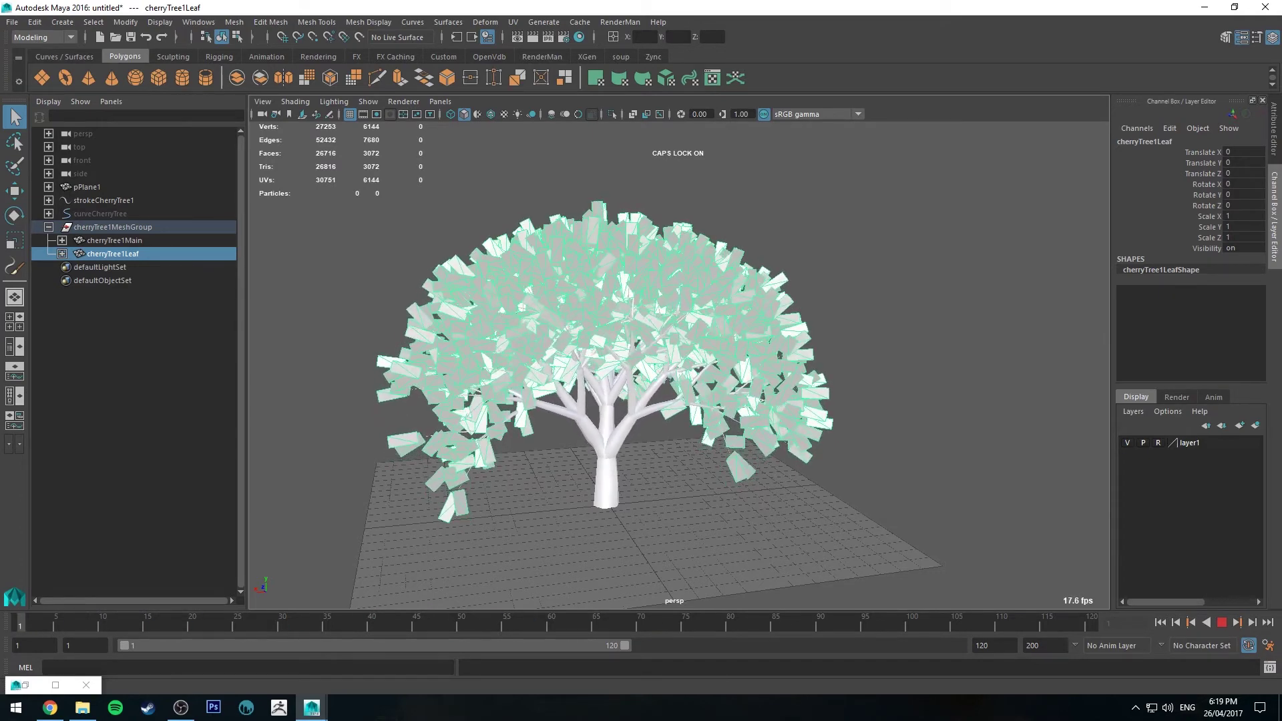
left_click_drag(417, 253, 459, 296, "alt")
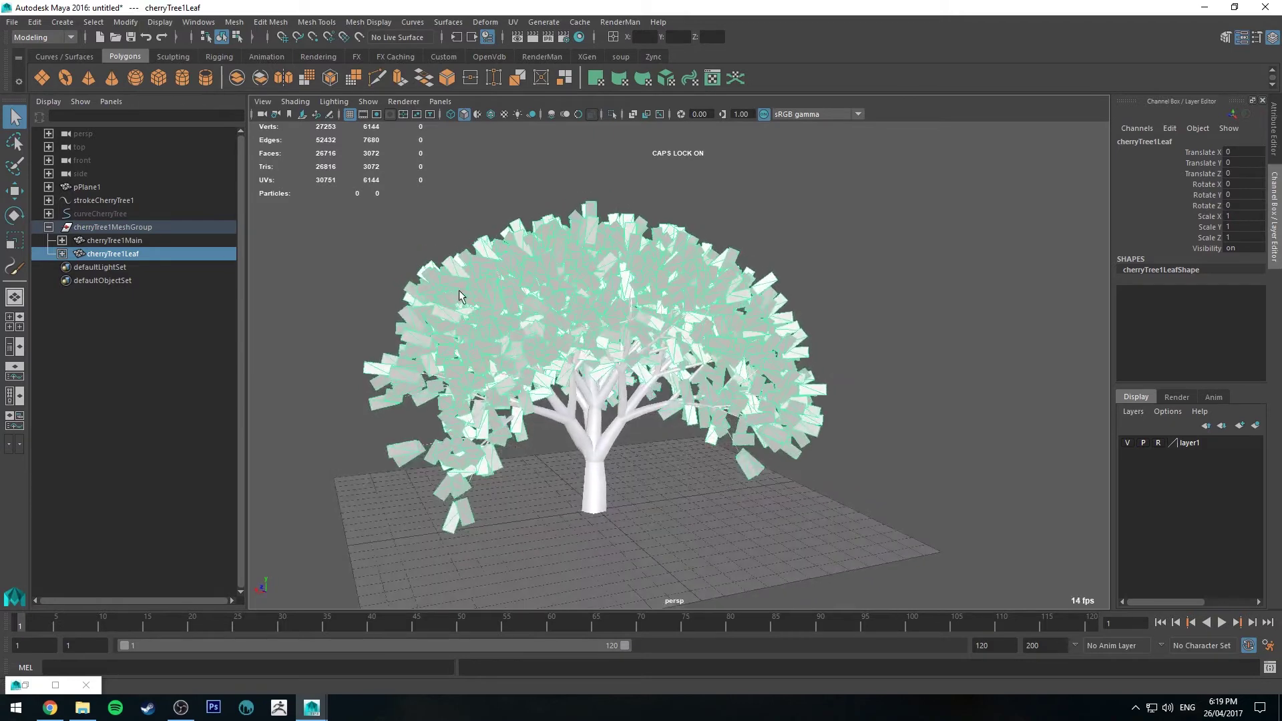
left_click(897, 188)
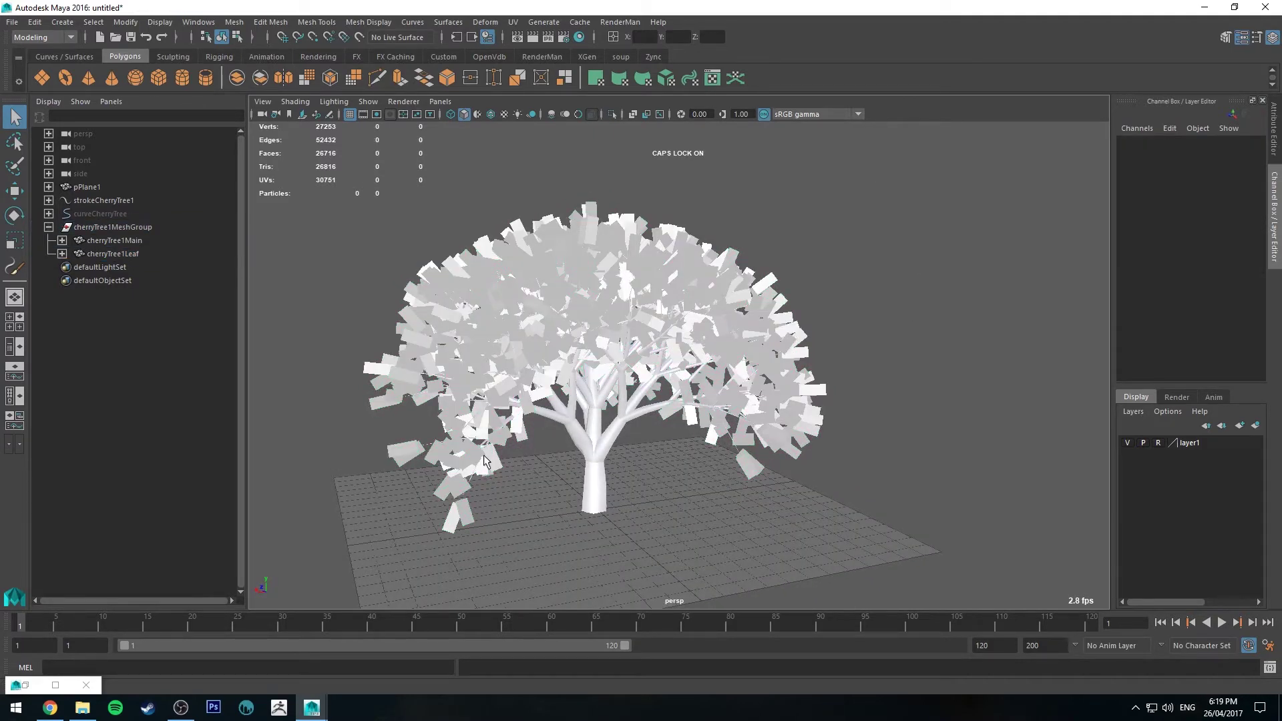
Step: Add a RenderMan PxrDomeLight to the scene around the tree
right_click_drag(576, 268, 626, 336, "alt")
middle_click_drag(603, 284, 689, 276, "alt")
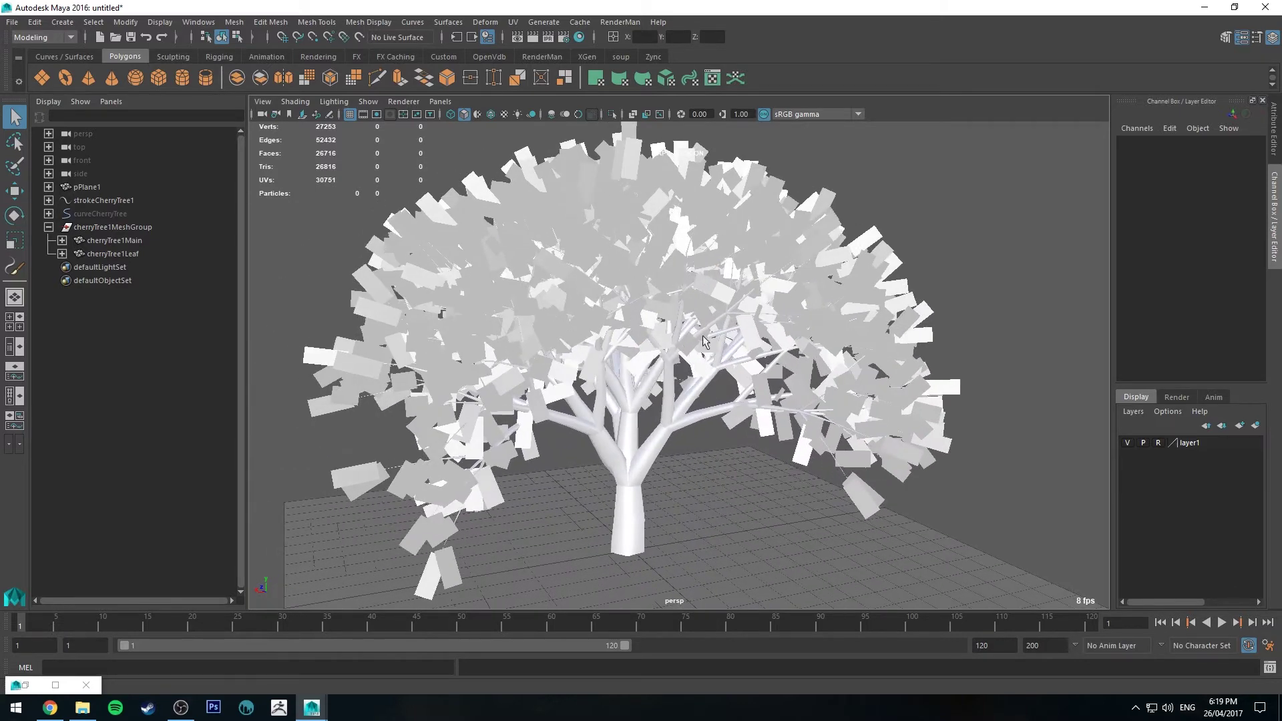
right_click_drag(721, 411, 682, 291, "alt")
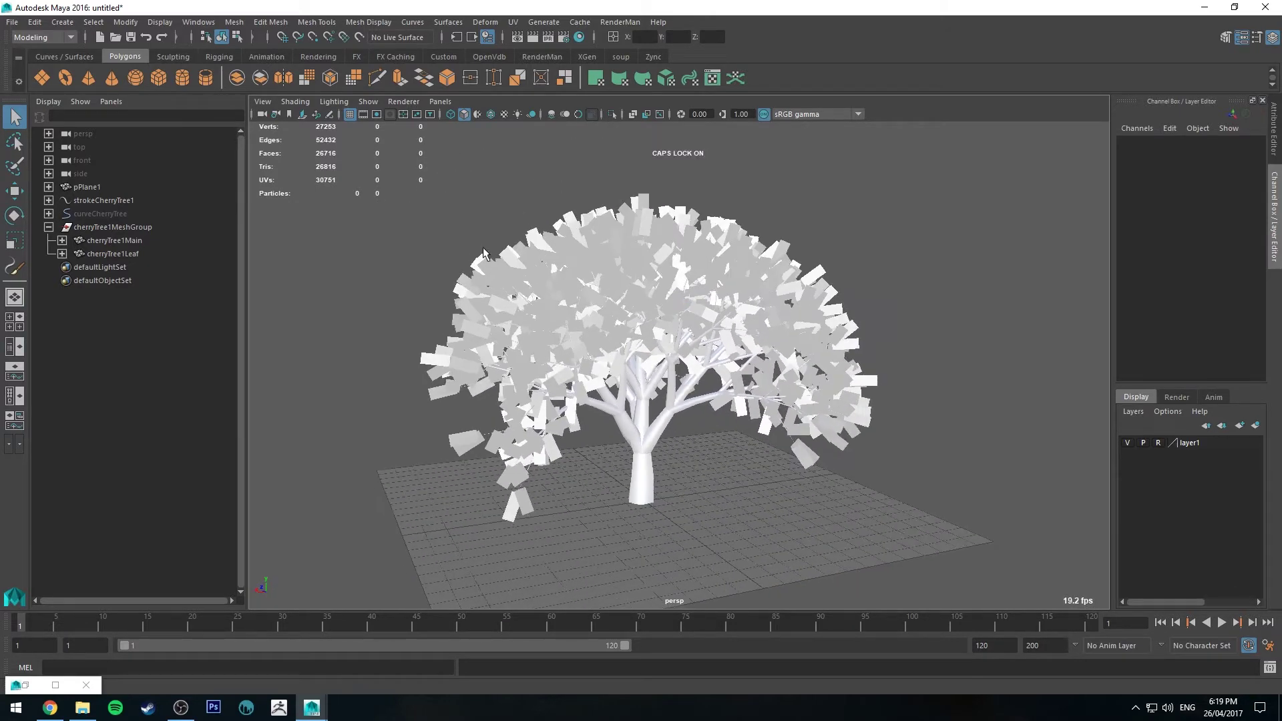
left_click(540, 57)
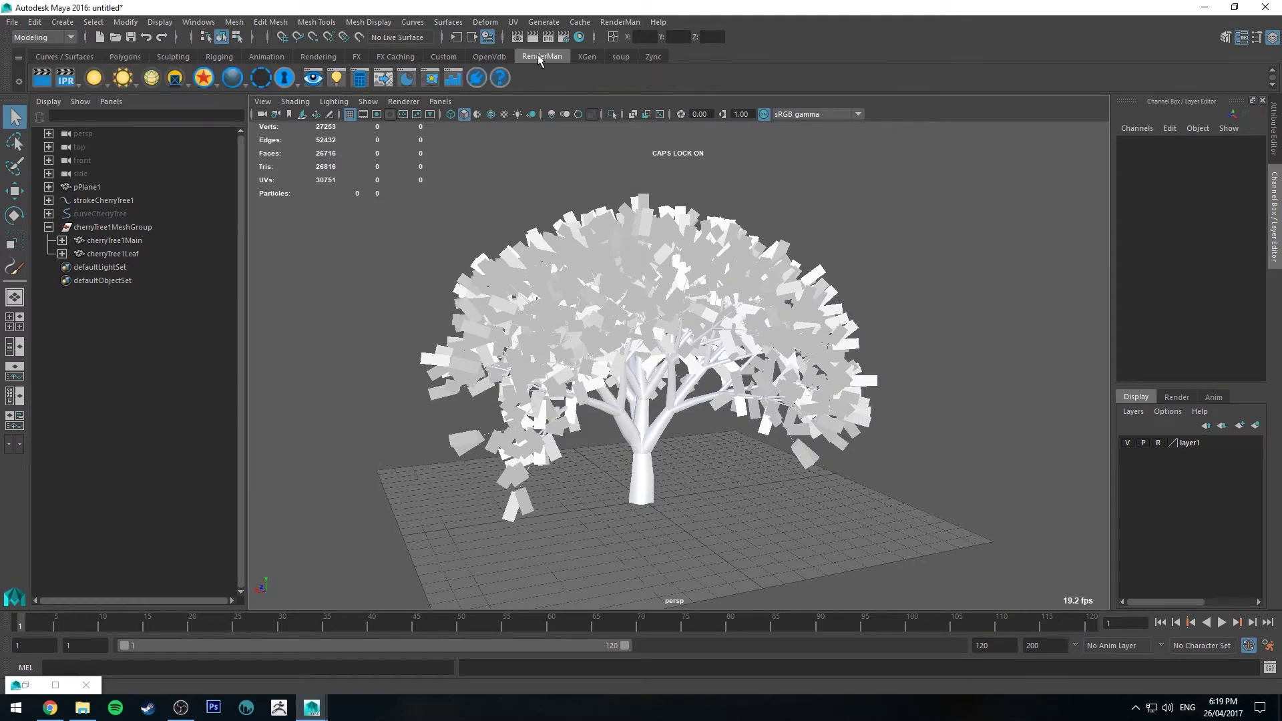
left_click(126, 79)
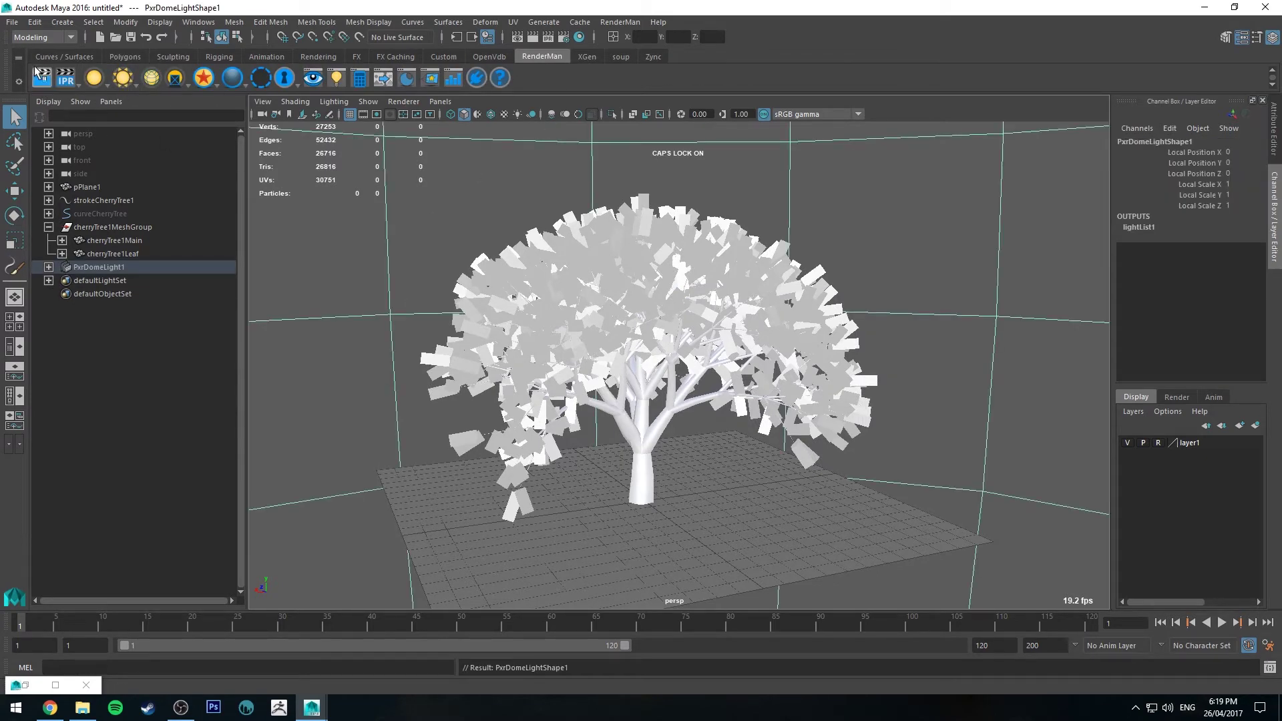
Step: Open the Hypershade, graph the shading network of the tree's leaf mesh and maximize the Hypershade window
left_click_drag(740, 235, 684, 172, "alt")
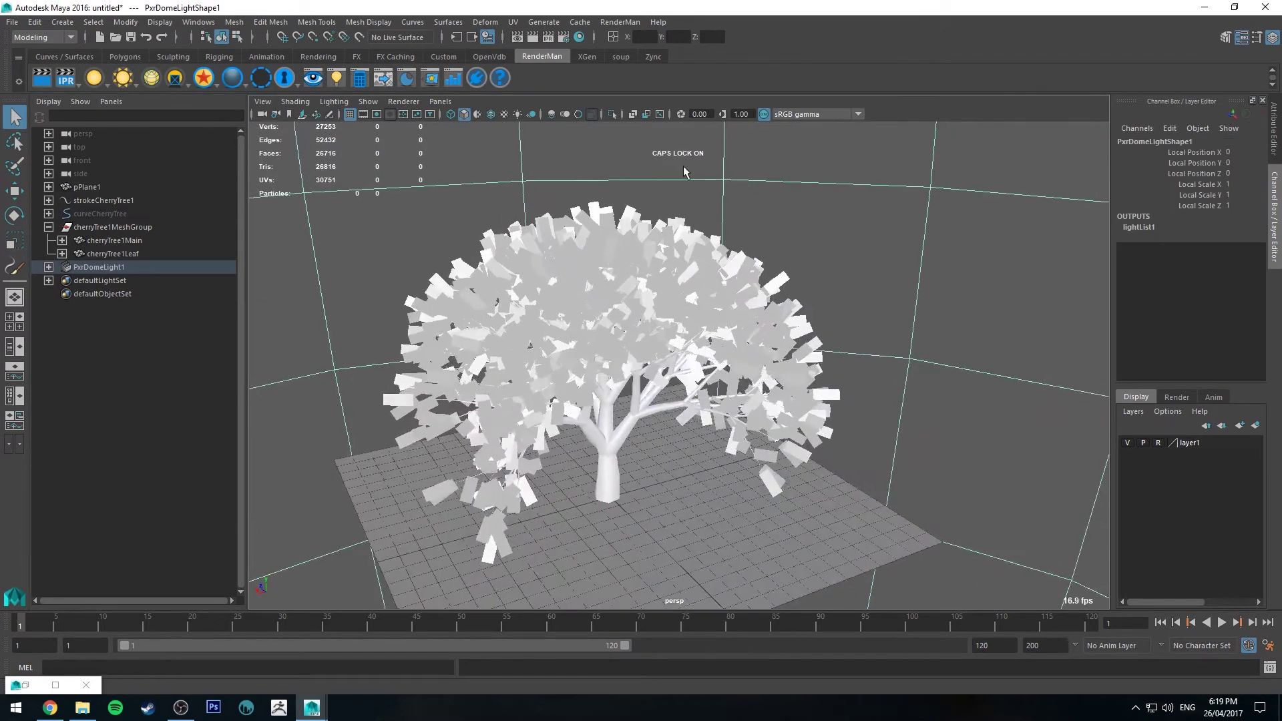
left_click(580, 38)
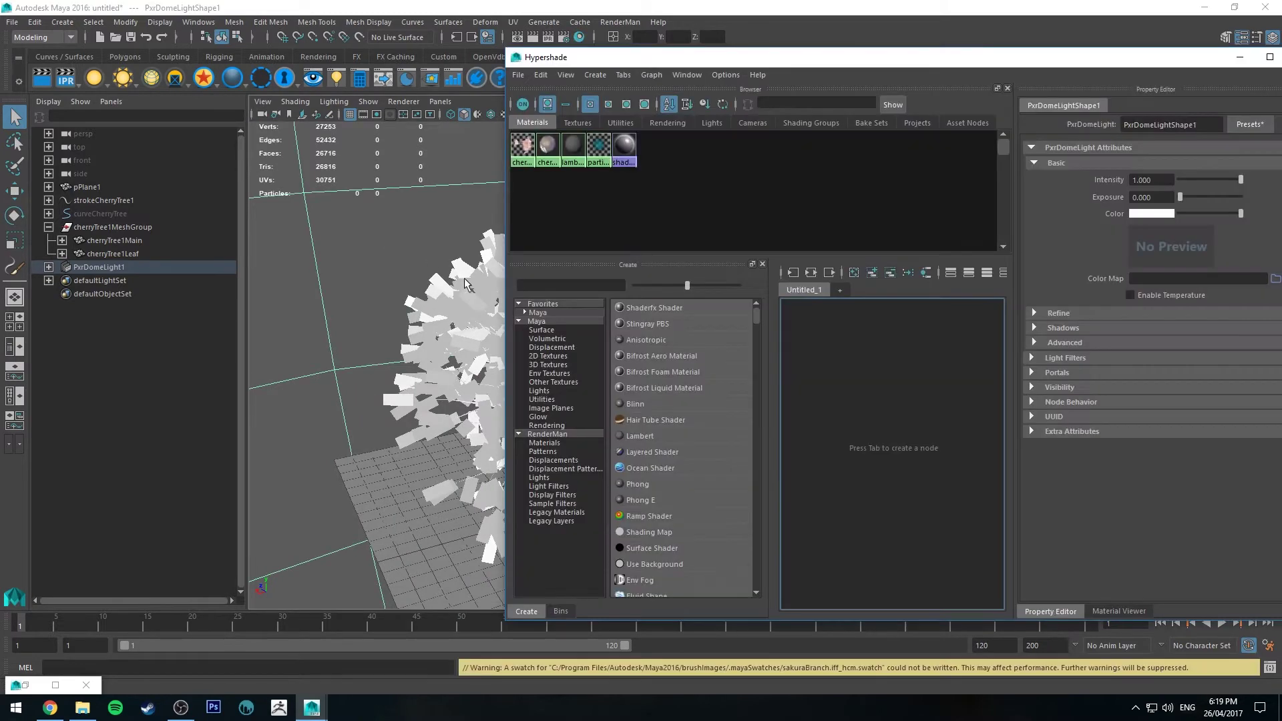
left_click(475, 240)
left_click(440, 316)
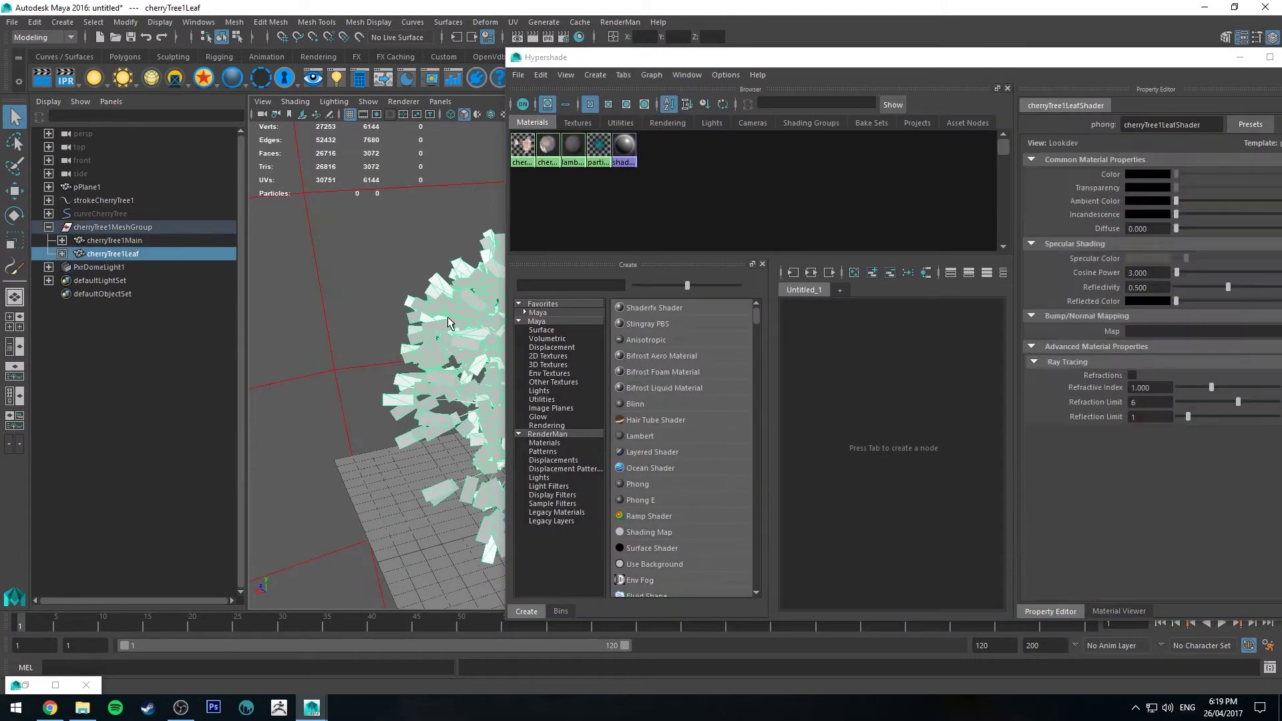
left_click_drag(736, 58, 577, 43)
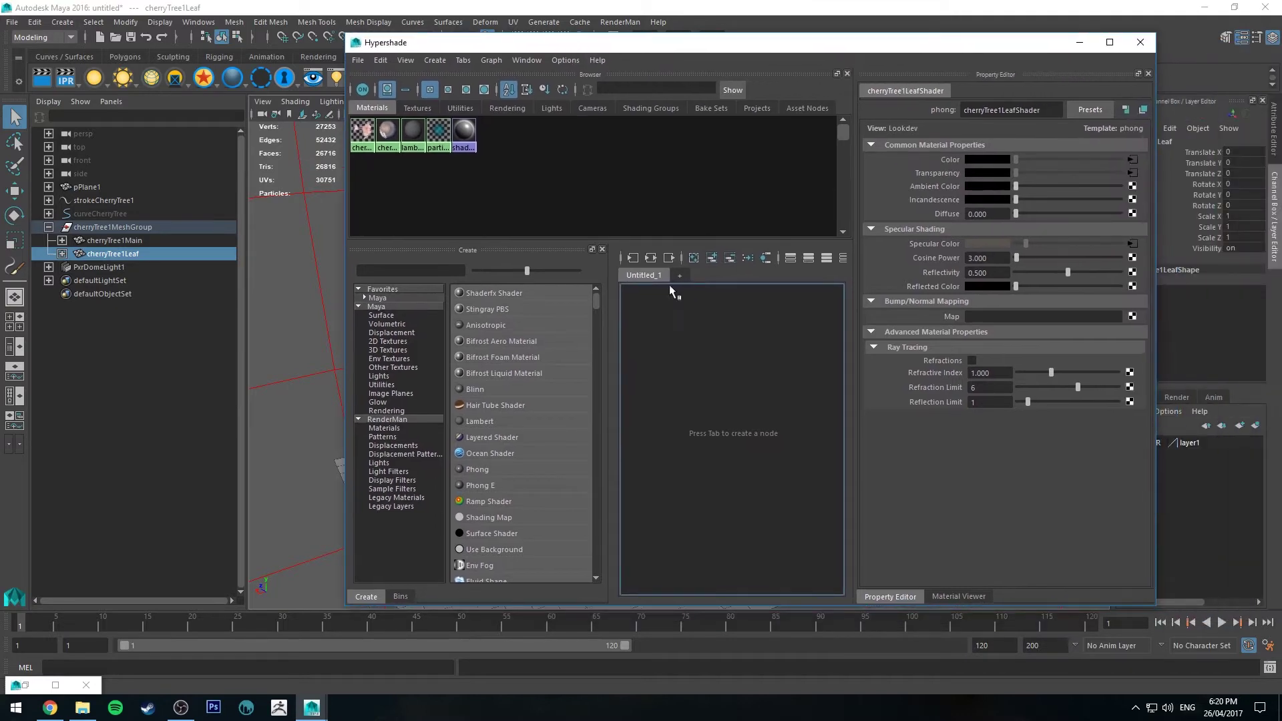
left_click(650, 259)
double_click(750, 49)
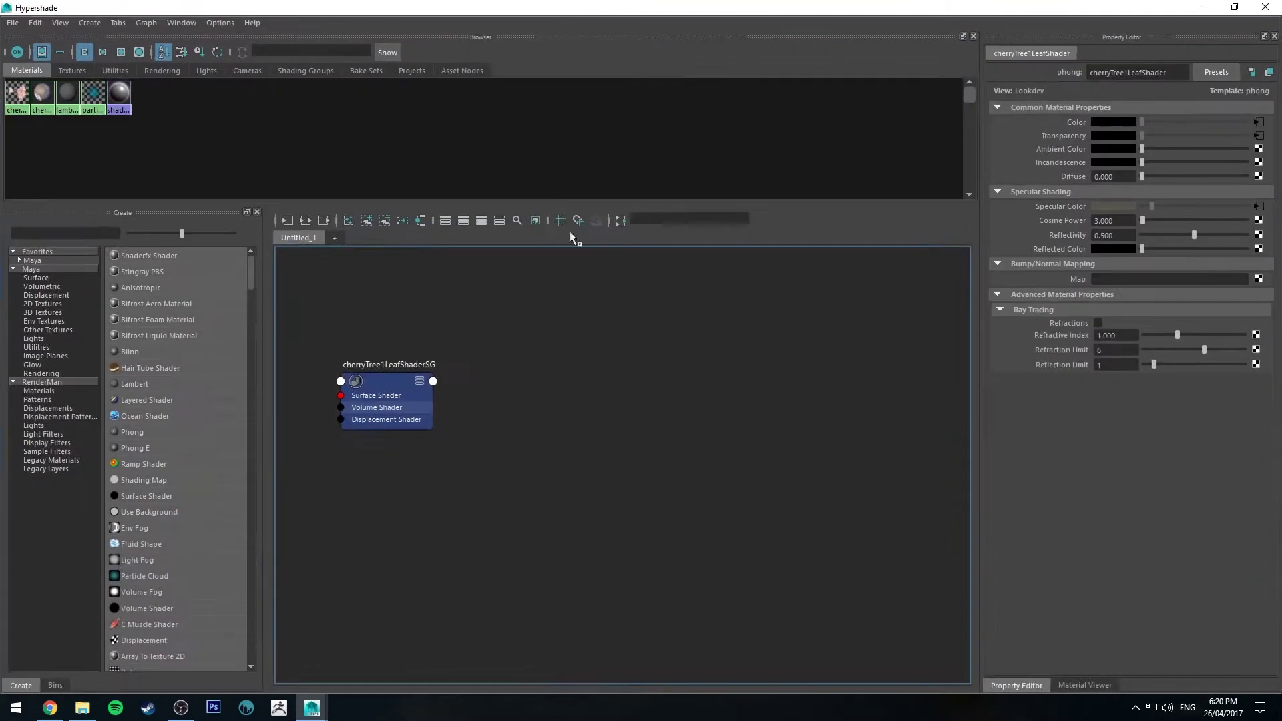
Step: Graph the input and output connections of cherryTree1LeafShaderSG and inspect the sakuraBranch.iff file texture node
left_click(376, 380)
left_click(304, 221)
left_click_drag(466, 313, 552, 338)
left_click_drag(402, 443, 375, 463)
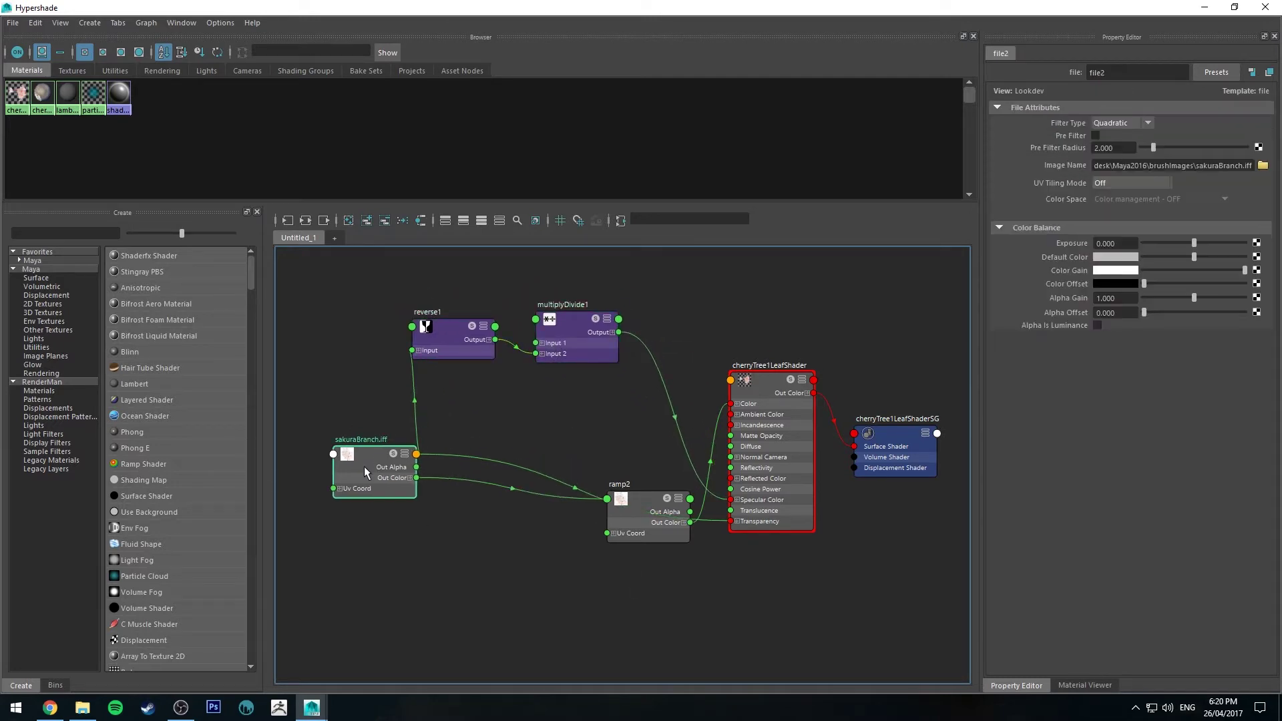
scroll(364, 466, "up", 5)
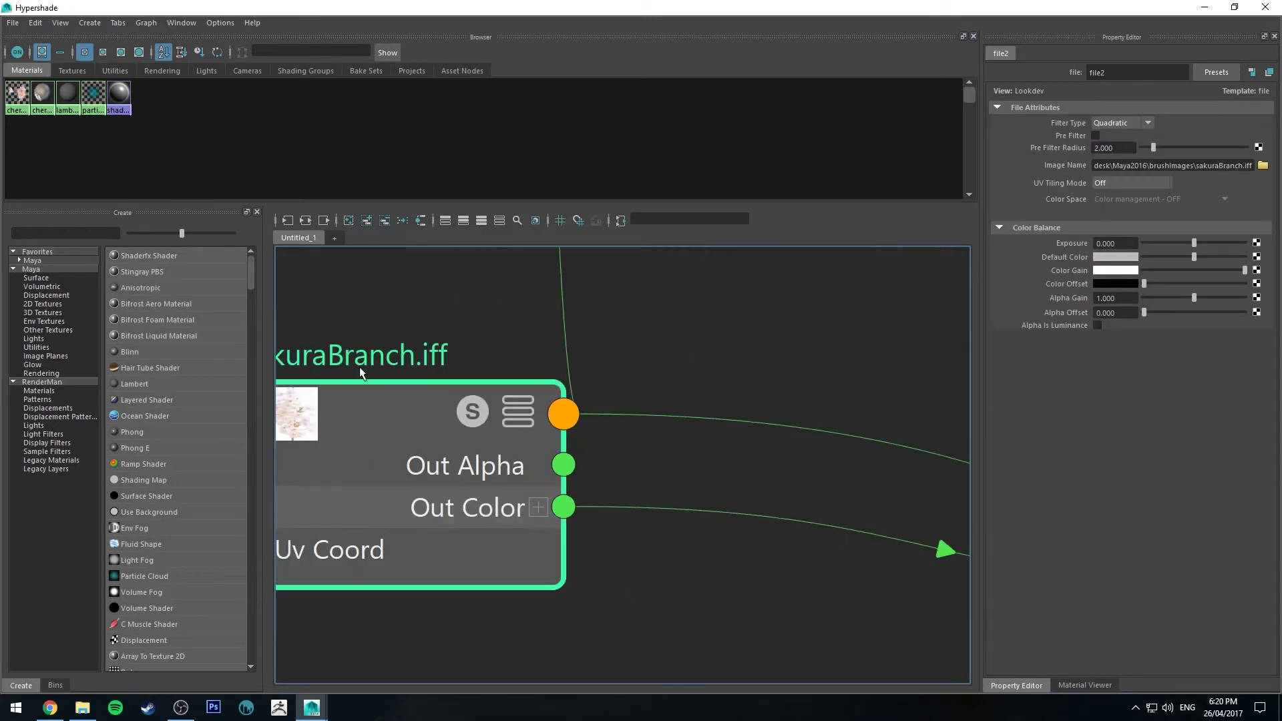
middle_click_drag(355, 360, 471, 318, "alt")
scroll(432, 428, "down", 3)
scroll(667, 462, "down", 3)
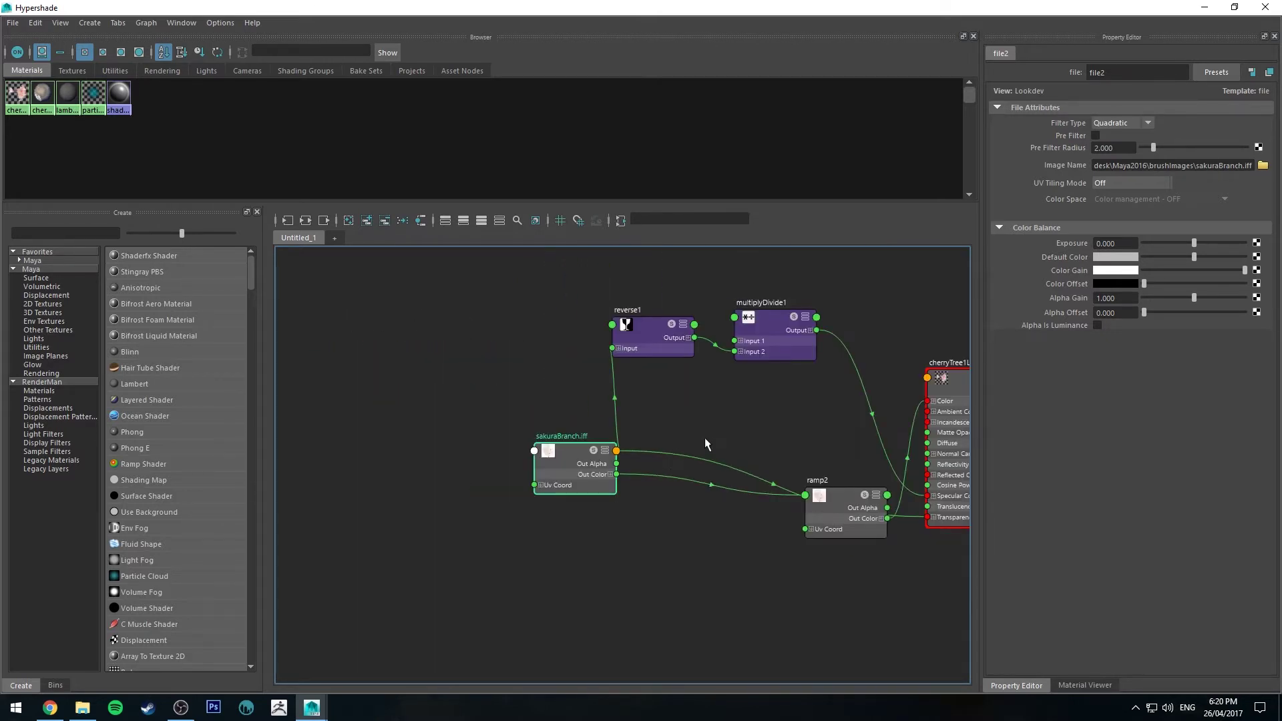
Step: Move the ramp2 node up between the sakuraBranch.iff file node and the leaf shader to untangle the connections
middle_click_drag(748, 402, 629, 376, "alt")
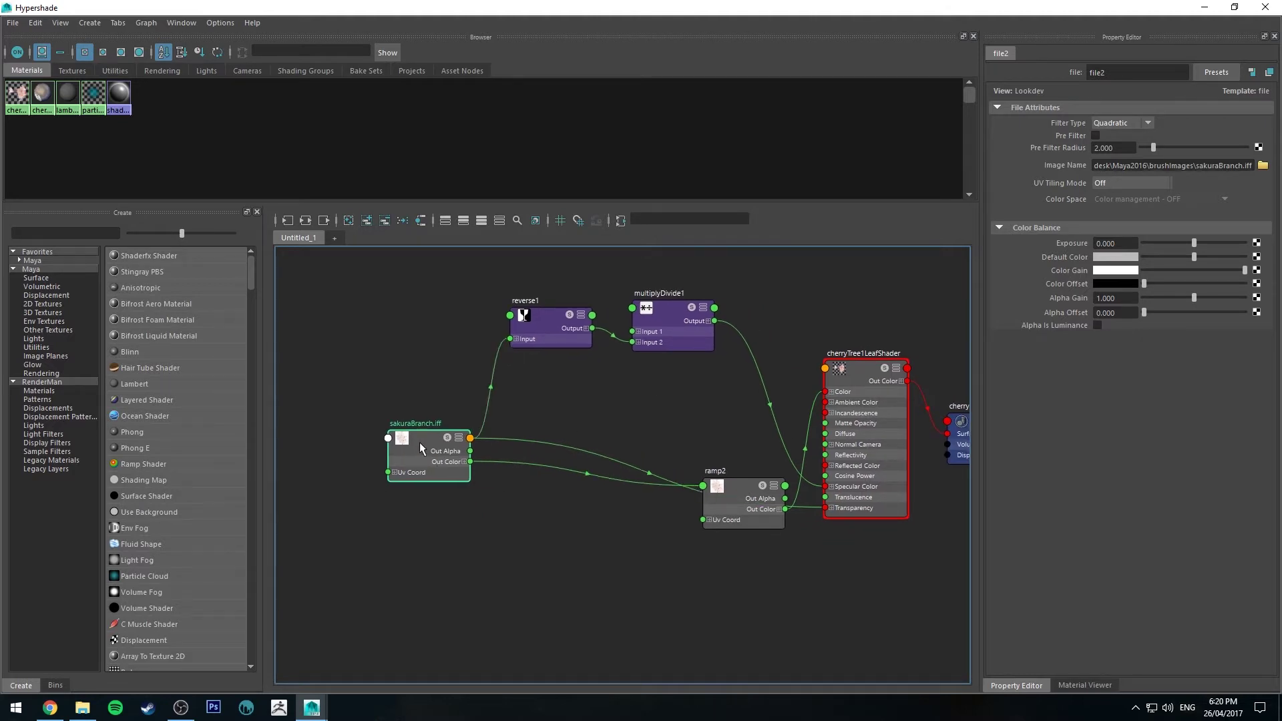
left_click_drag(763, 525, 671, 440)
left_click_drag(416, 449, 410, 436)
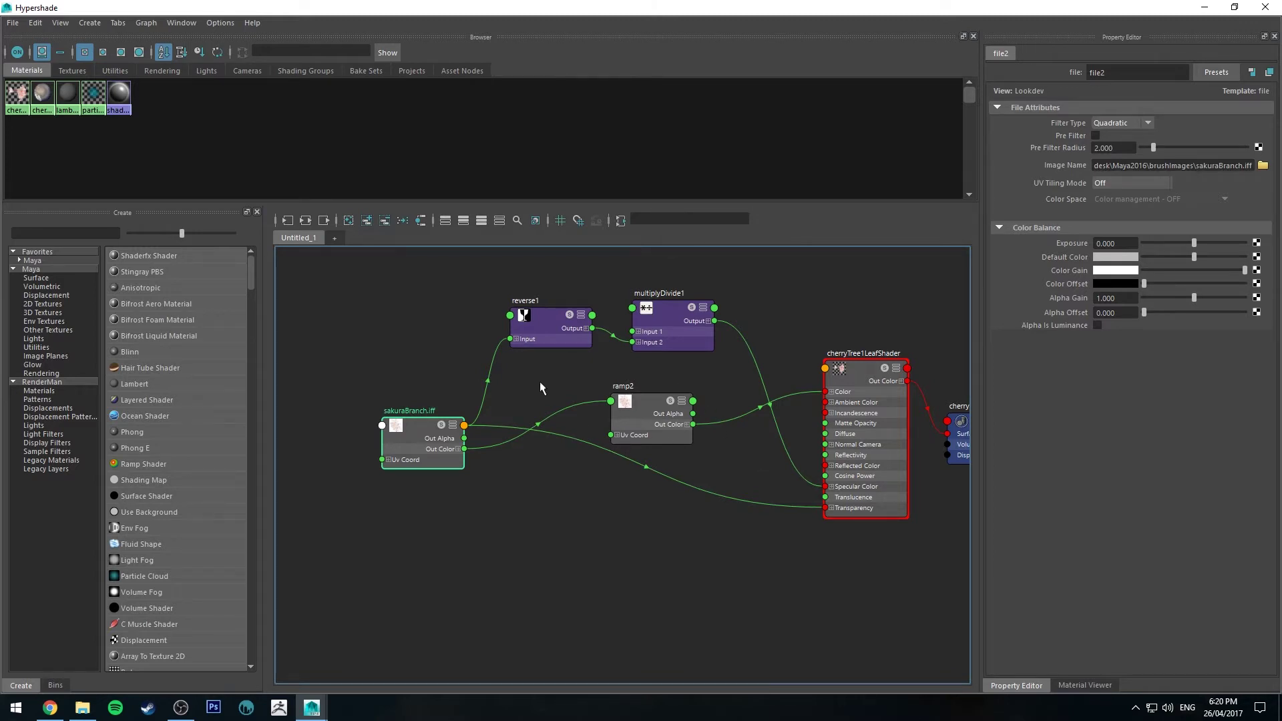
scroll(639, 456, "down", 1)
middle_click_drag(732, 432, 624, 432, "alt")
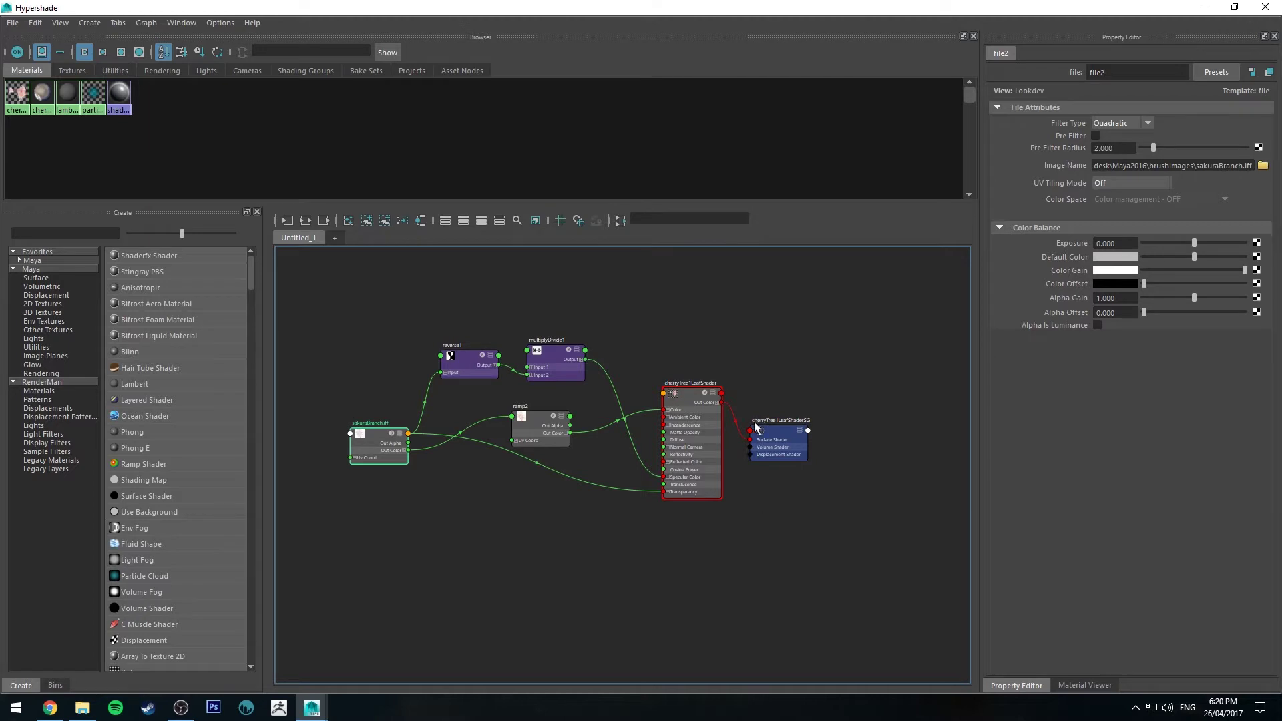
Step: Expand the sakuraBranch.iff file node to its full attribute list to see which outputs feed the leaf shader
scroll(753, 425, "up", 2)
middle_click_drag(584, 354, 628, 356)
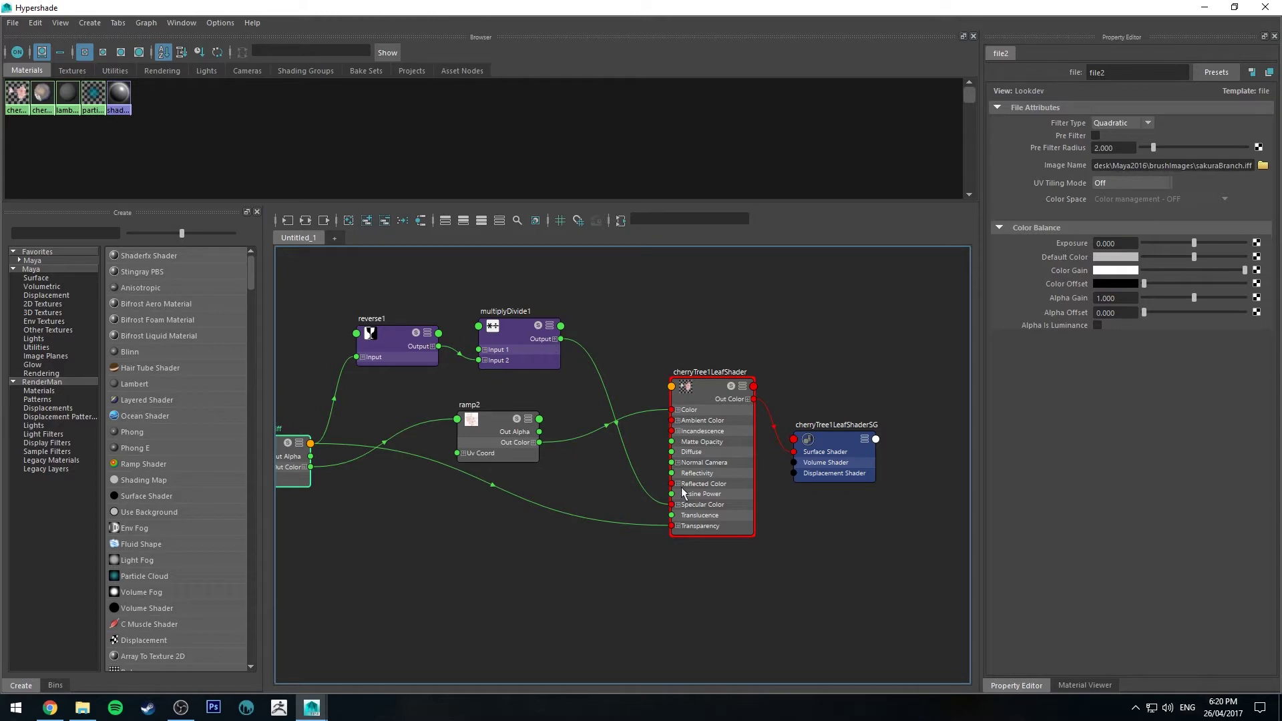
middle_click_drag(349, 404, 469, 387, "alt")
key("3")
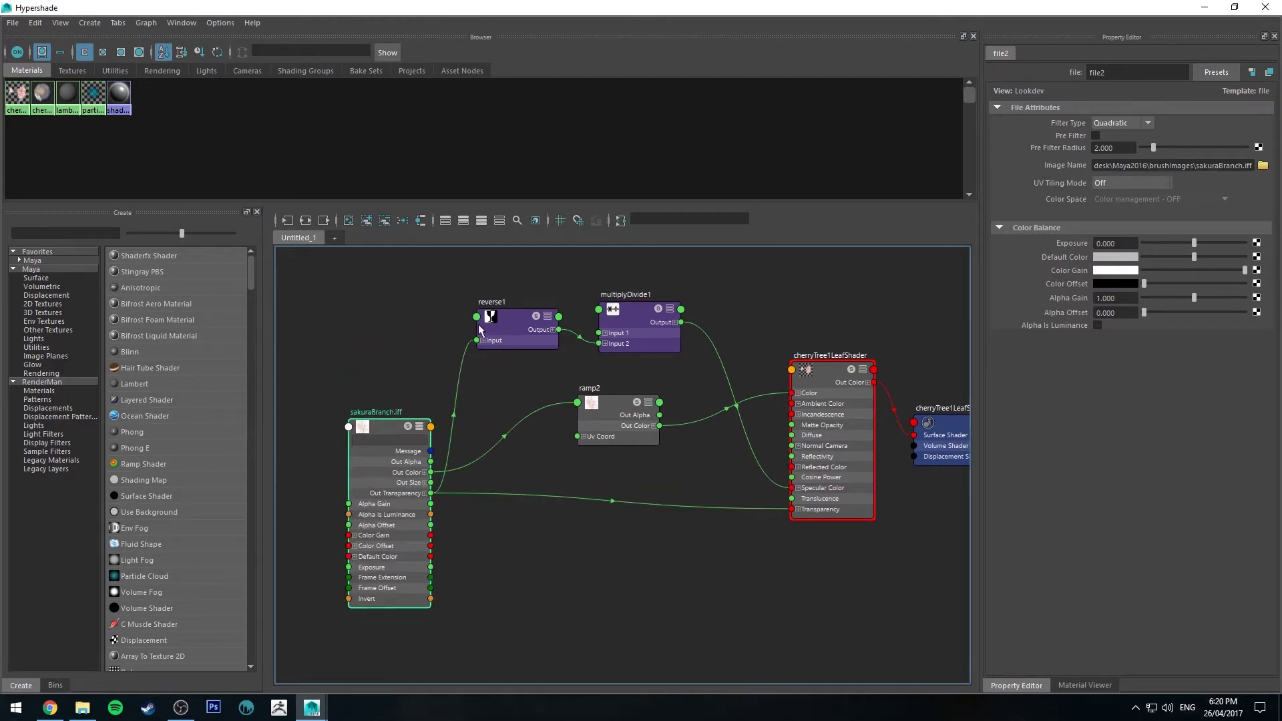
middle_click_drag(526, 339, 444, 370, "alt")
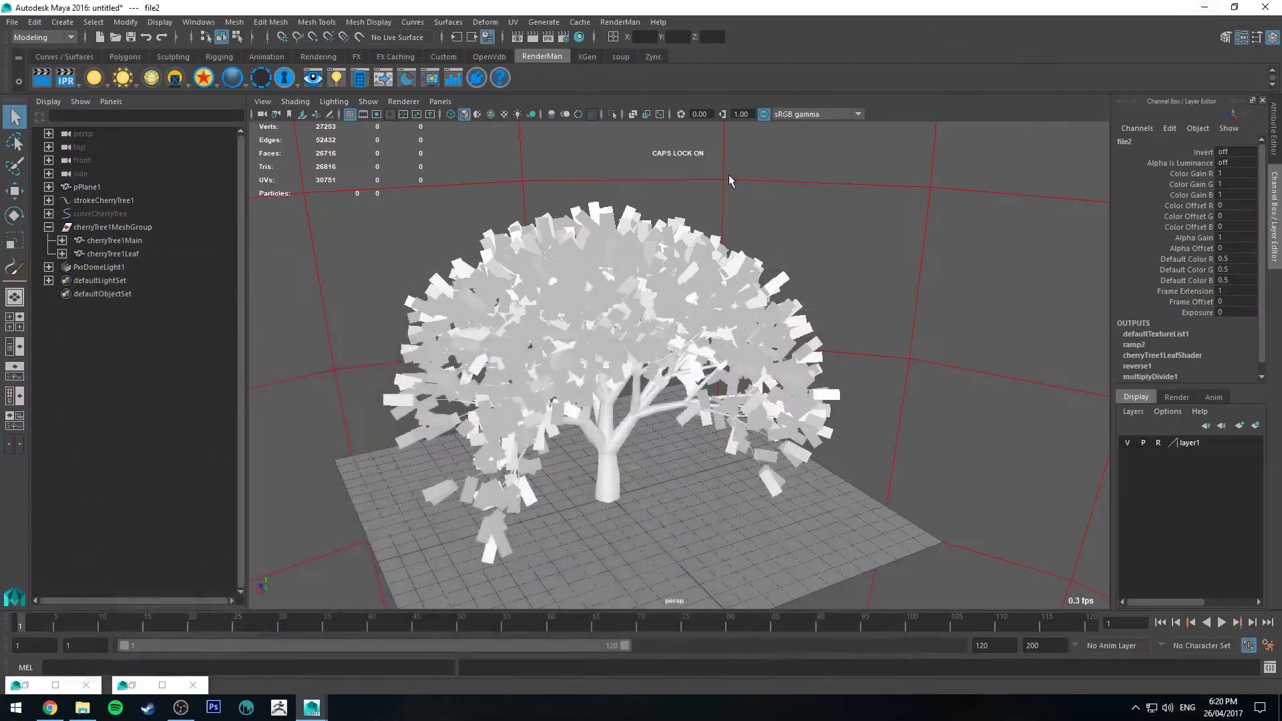
Step: Return to the viewport and assign a new RenderMan PxrSurface material to the cherryTree1Leaf mesh
left_click(1204, 8)
left_click(574, 247)
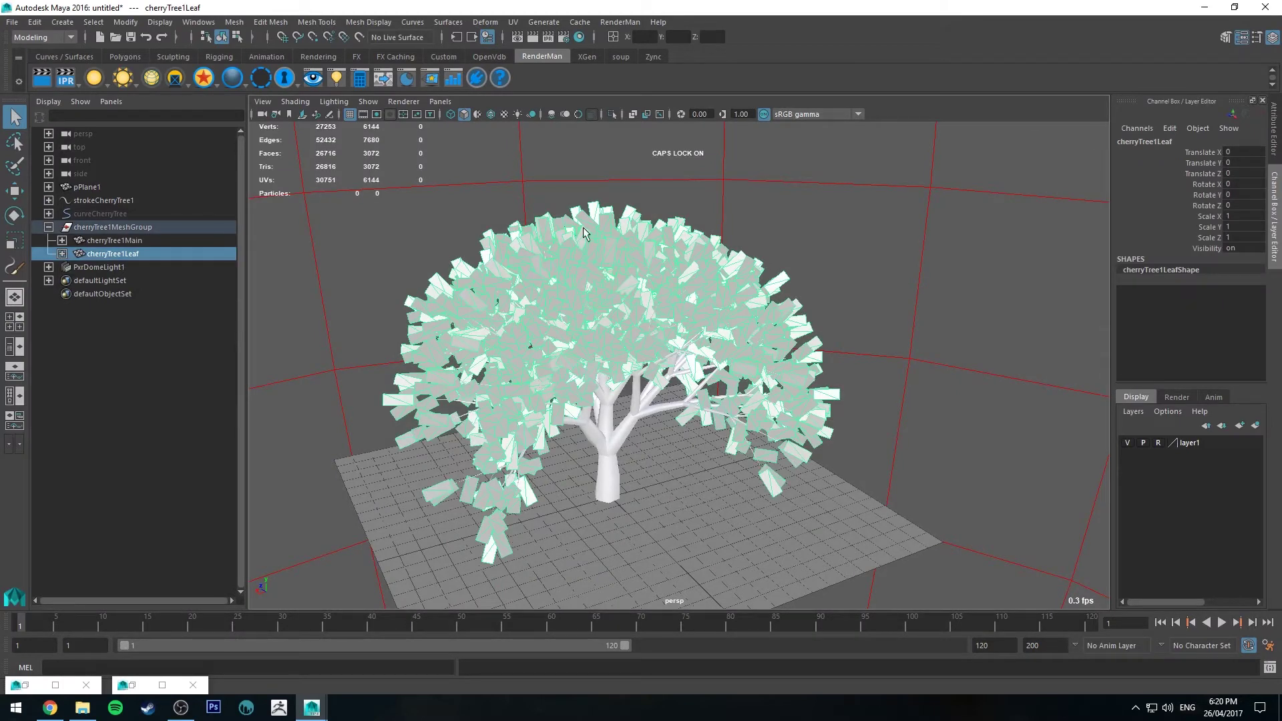
left_click(202, 79)
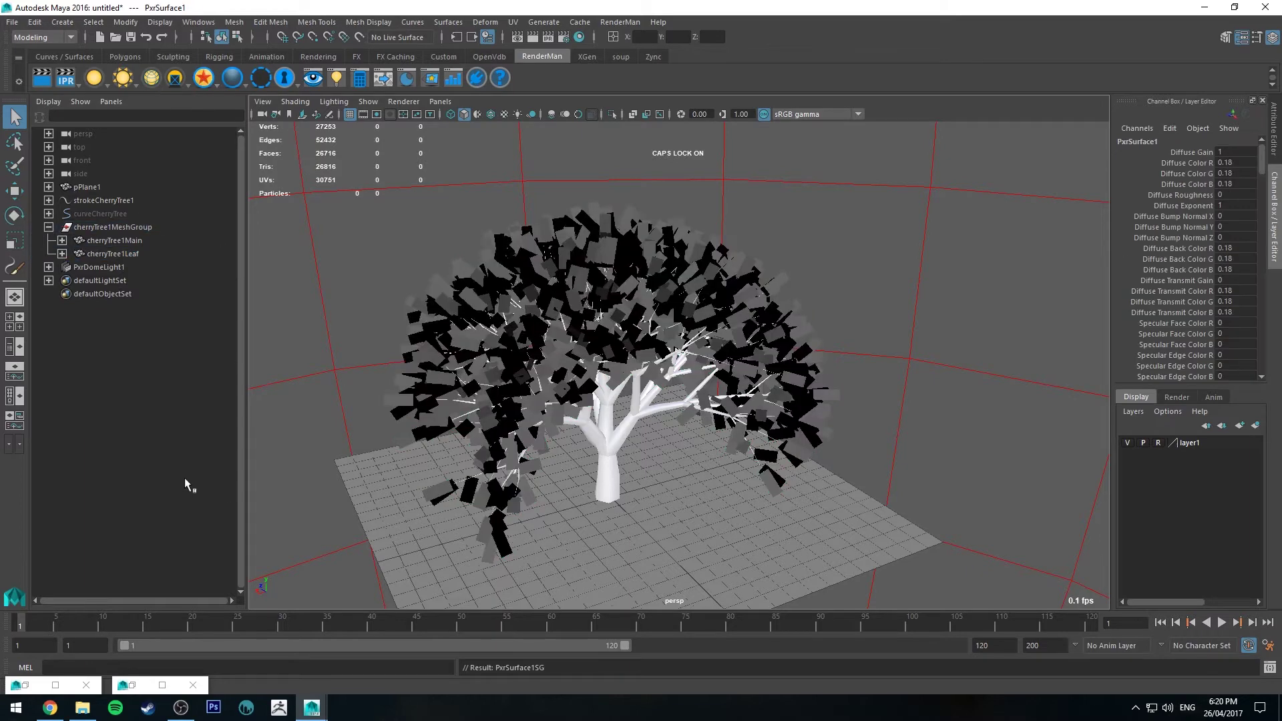
Step: Restore the Hypershade and move PxrSurface1 and its shading group out of the overlapping nodes into free space below
right_click(131, 689)
left_click(133, 689)
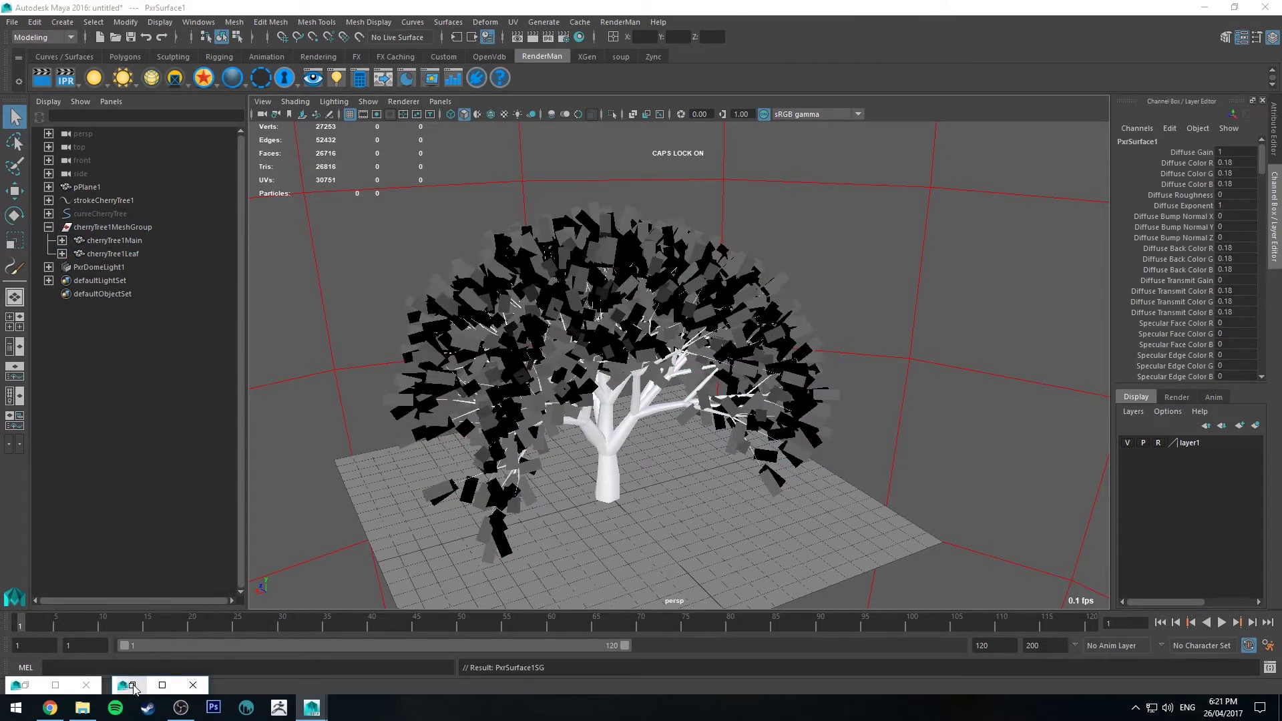
left_click(132, 685)
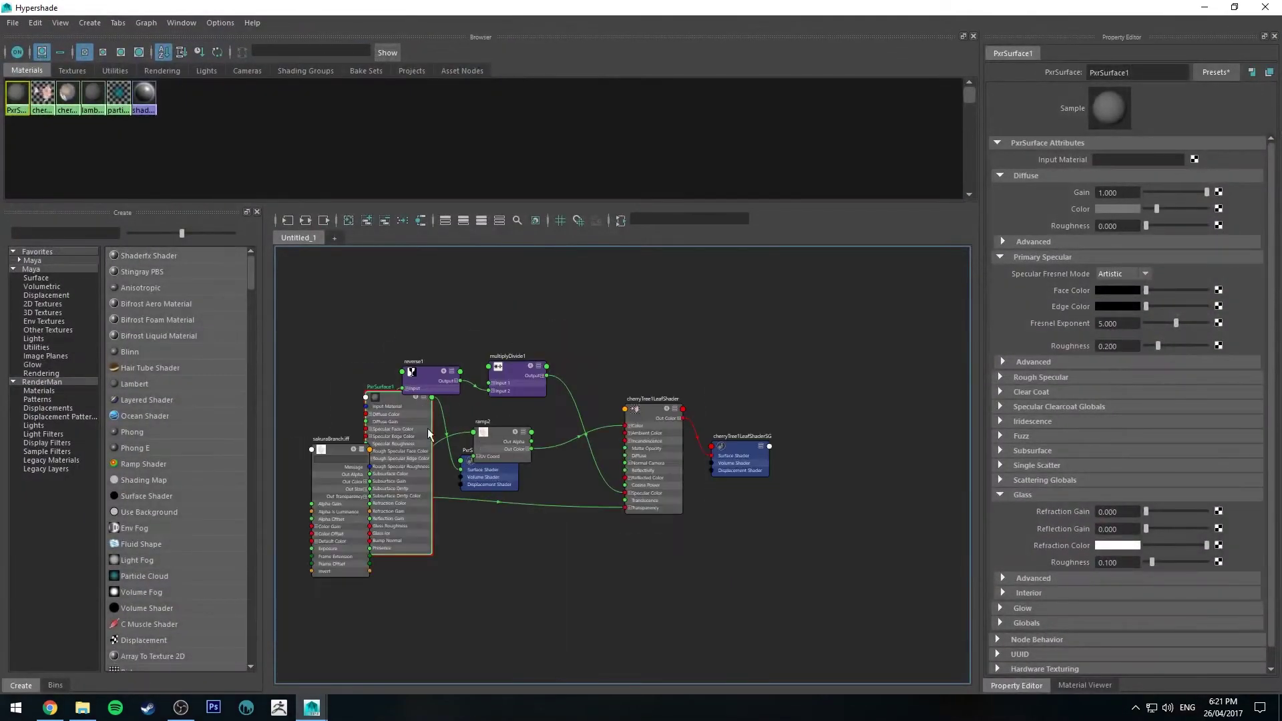
left_click_drag(399, 407, 587, 547)
middle_click_drag(523, 484, 565, 366, "alt")
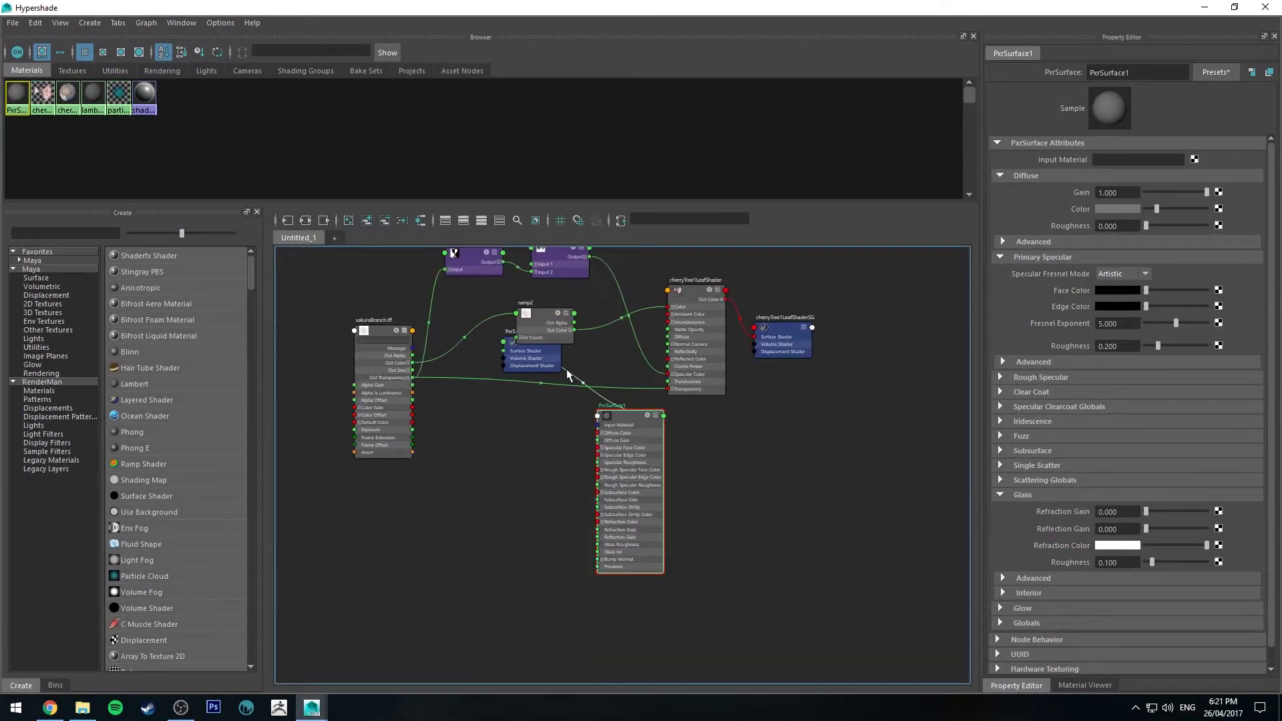
left_click_drag(565, 366, 556, 440)
left_click_drag(698, 457, 869, 464)
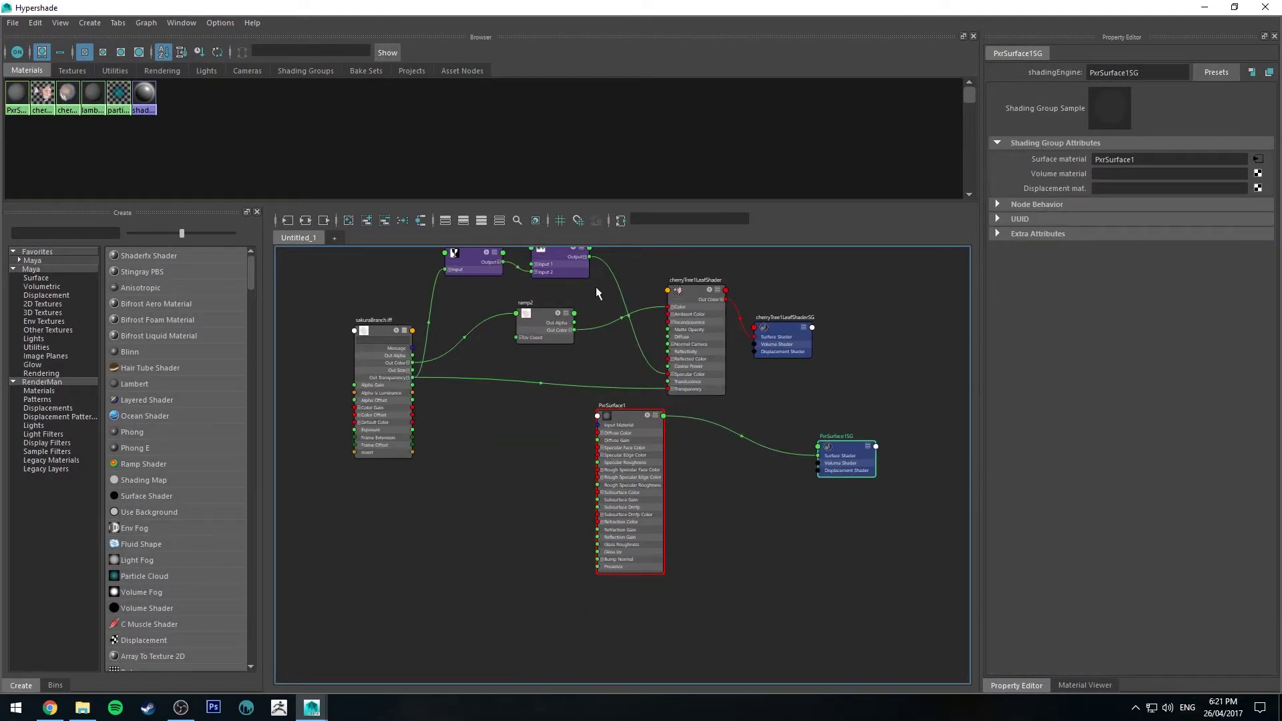
Step: Line up PxrSurface1 and its shading group beneath the leaf shader and place the sakuraBranch.iff node lower beside them
middle_click_drag(598, 294, 624, 360, "alt")
left_click_drag(427, 424, 419, 347)
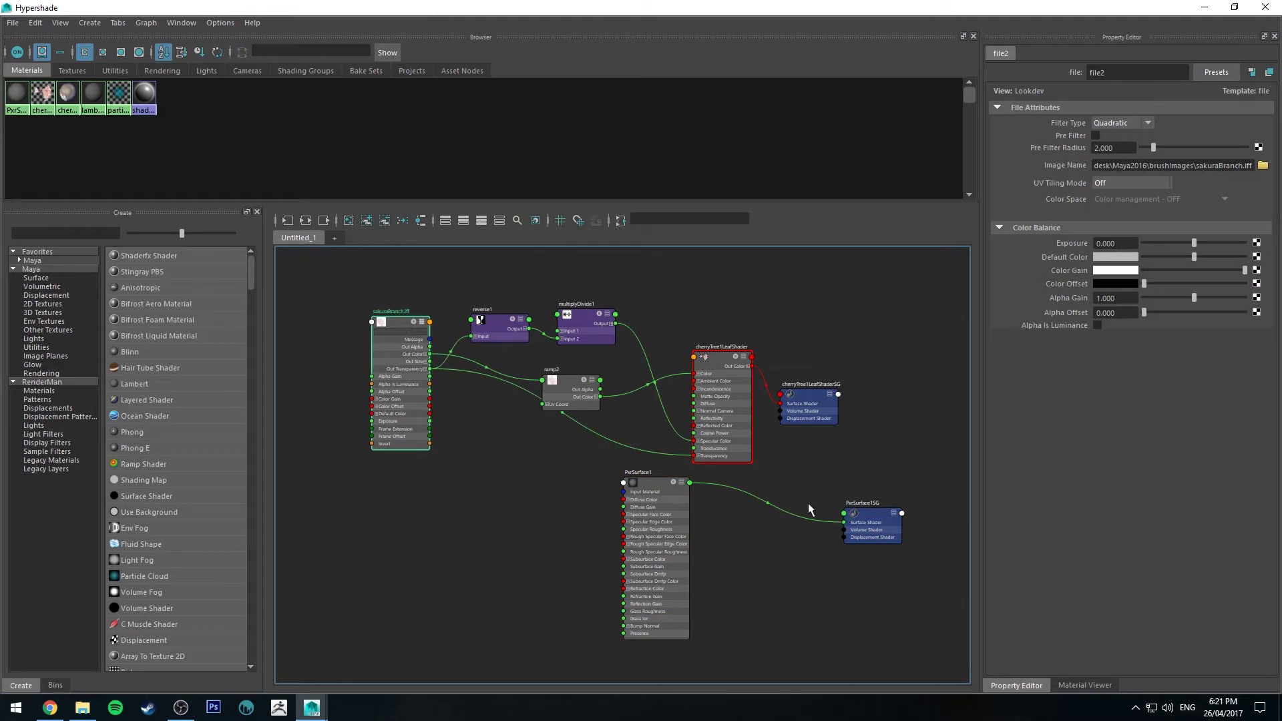
left_click_drag(854, 512, 843, 516)
left_click_drag(671, 483, 743, 504)
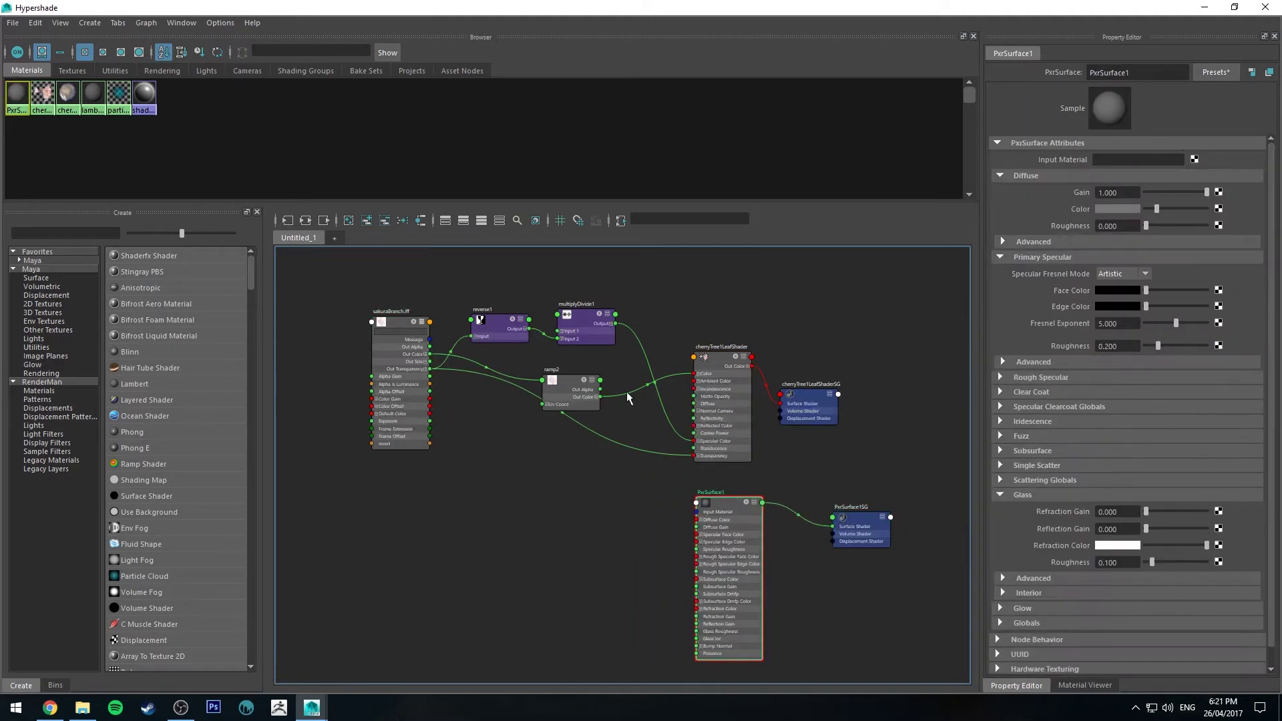
left_click(398, 321)
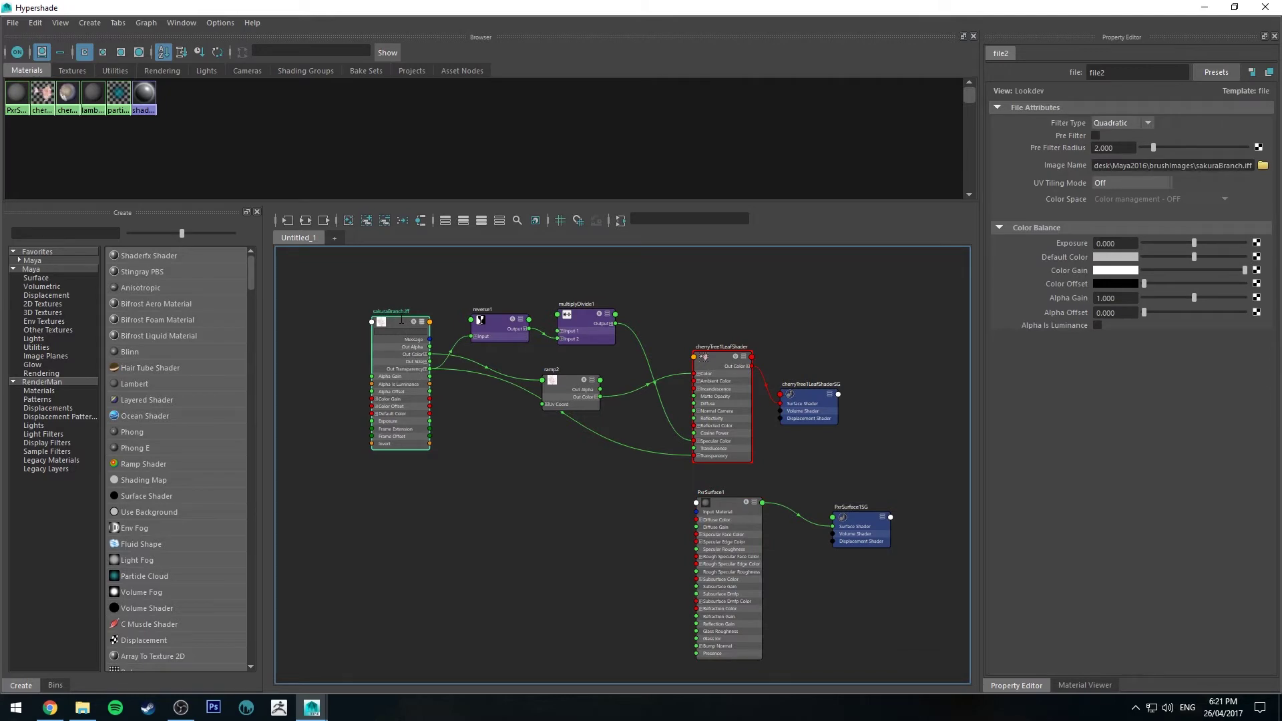
left_click_drag(401, 320, 418, 484)
middle_click_drag(632, 448, 534, 365, "alt")
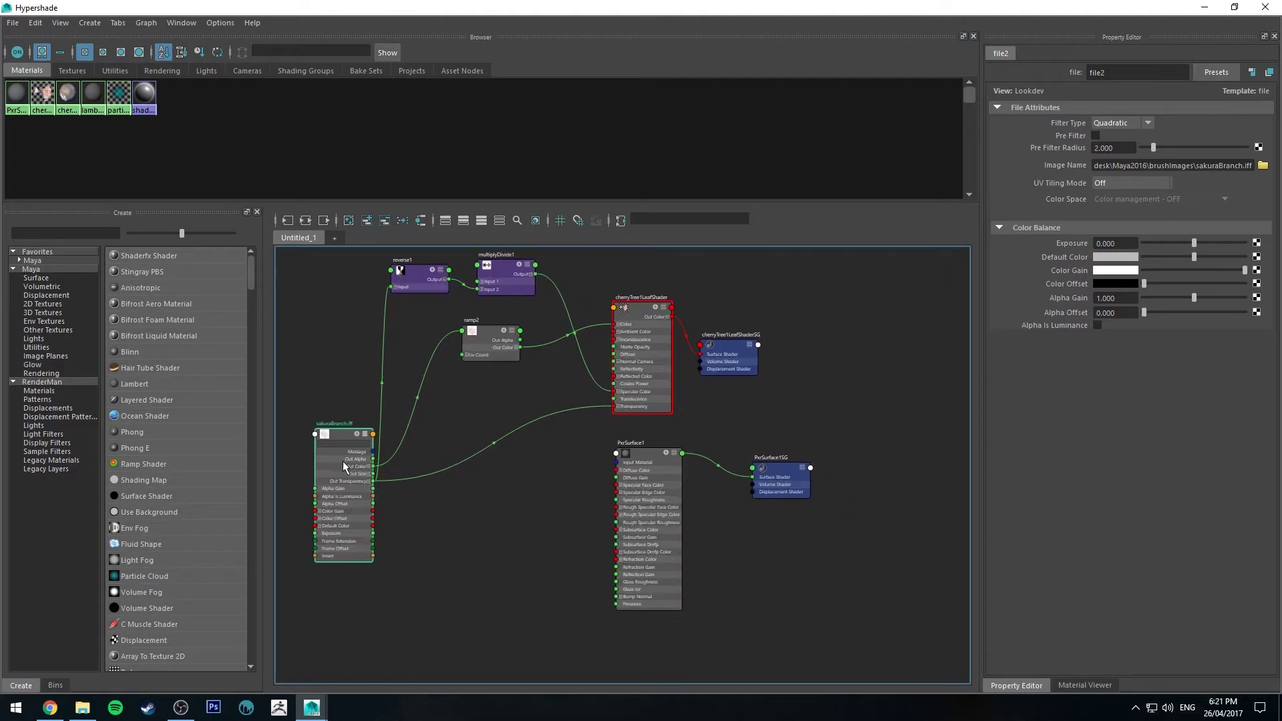
Step: Move ramp2 down and reroute its Out Color from the leaf shader's Color to PxrSurface1's Diffuse Color
left_click_drag(490, 333, 488, 362)
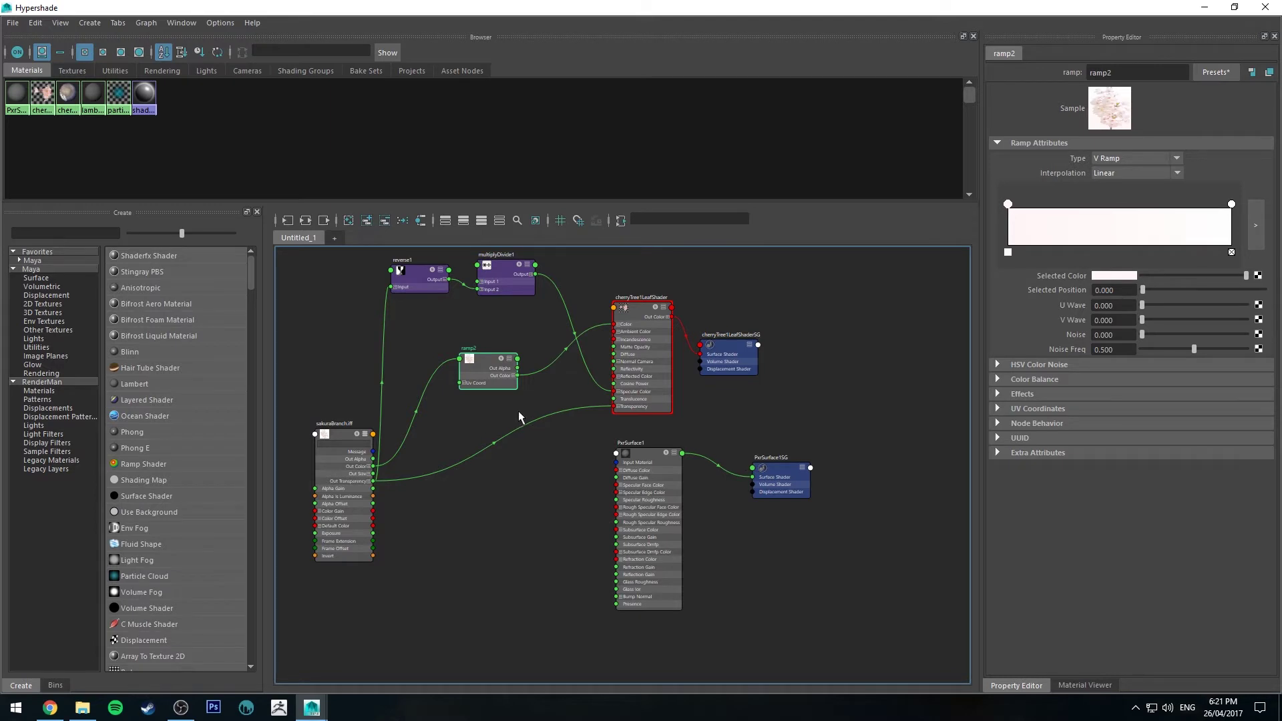
scroll(518, 411, "up", 3)
left_click_drag(483, 333, 454, 414)
left_click_drag(655, 292, 656, 493)
left_click(699, 474)
scroll(519, 404, "down", 3)
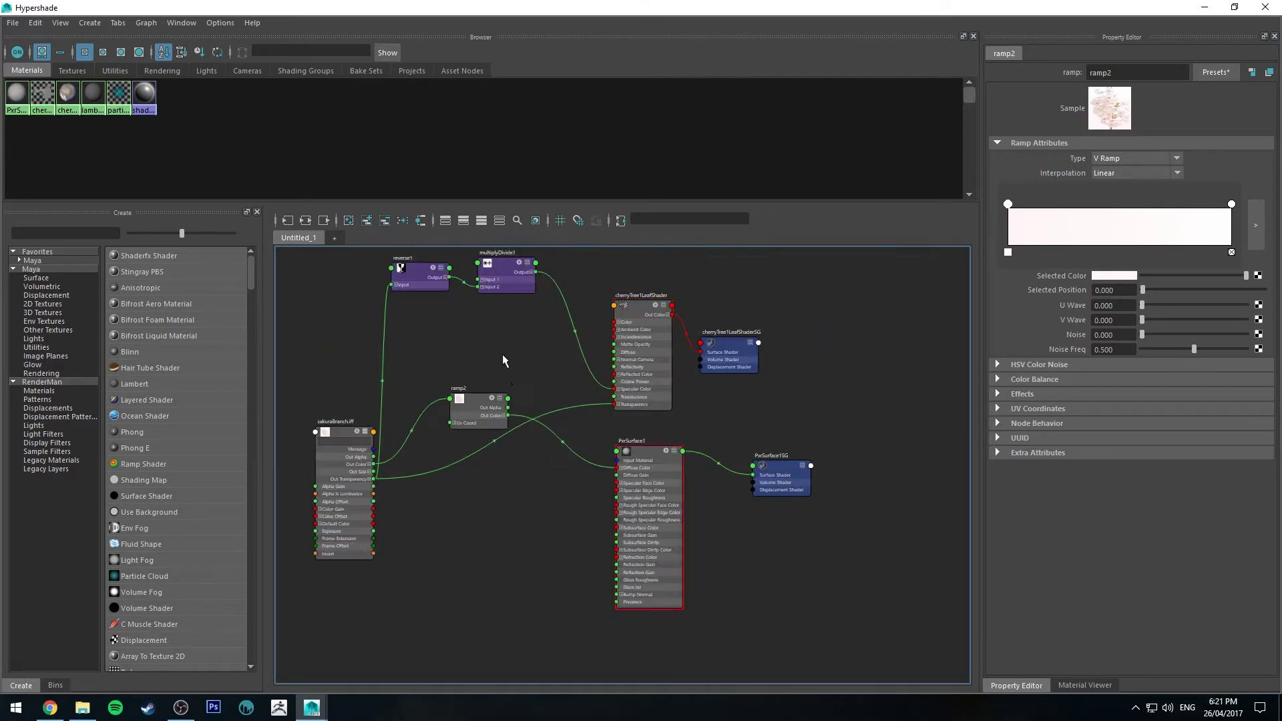
Step: Delete the reverse1 and multiplyDivide1 nodes from the leaf shading network
middle_click_drag(507, 358, 544, 388, "alt")
left_click_drag(479, 320, 501, 339)
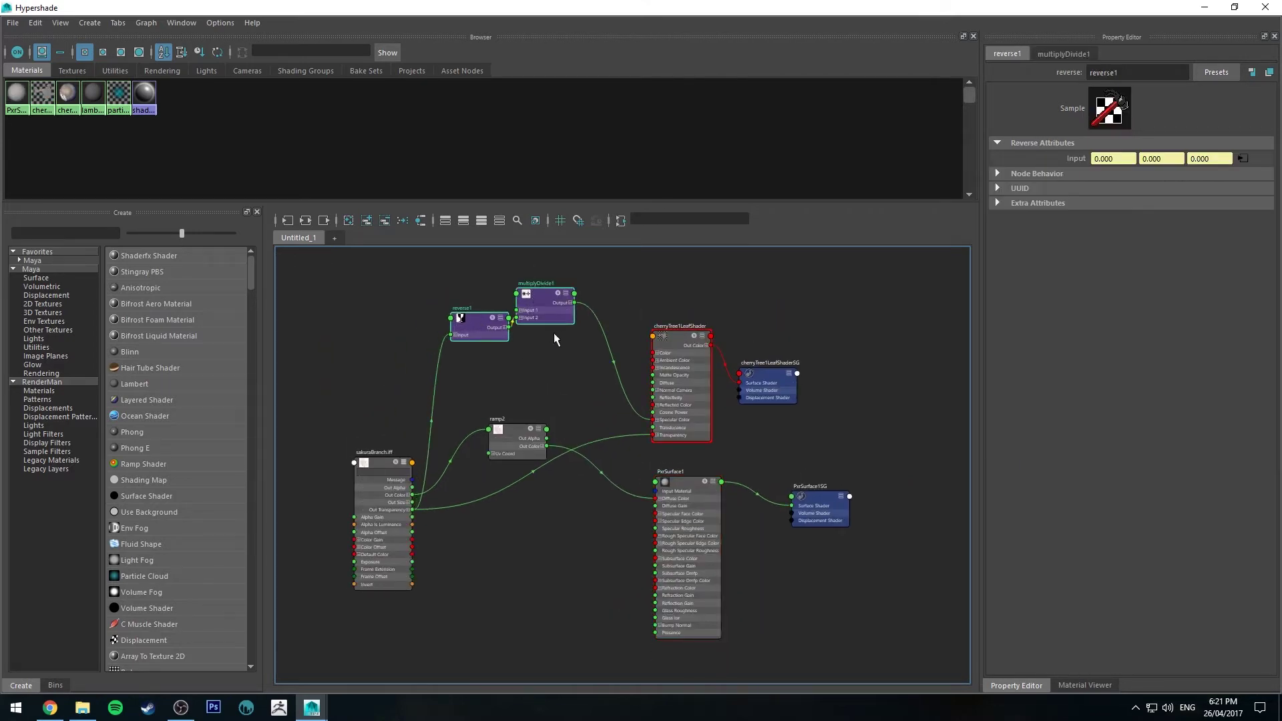
key("Delete")
middle_click_drag(552, 518, 556, 438, "alt")
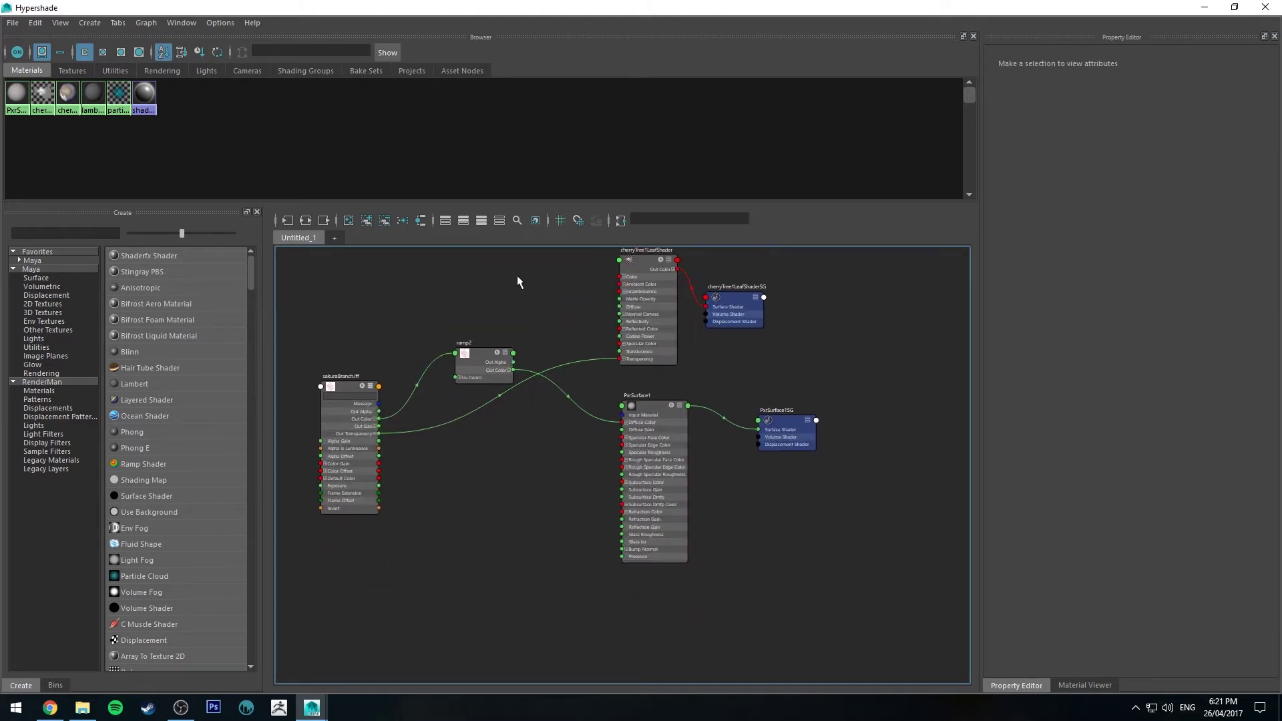
Step: Disconnect the old leaf shader's Transparency and connect the sakuraBranch.iff Out Alpha to PxrSurface1's Presence
scroll(599, 319, "up", 3)
middle_click_drag(580, 350, 667, 302, "alt")
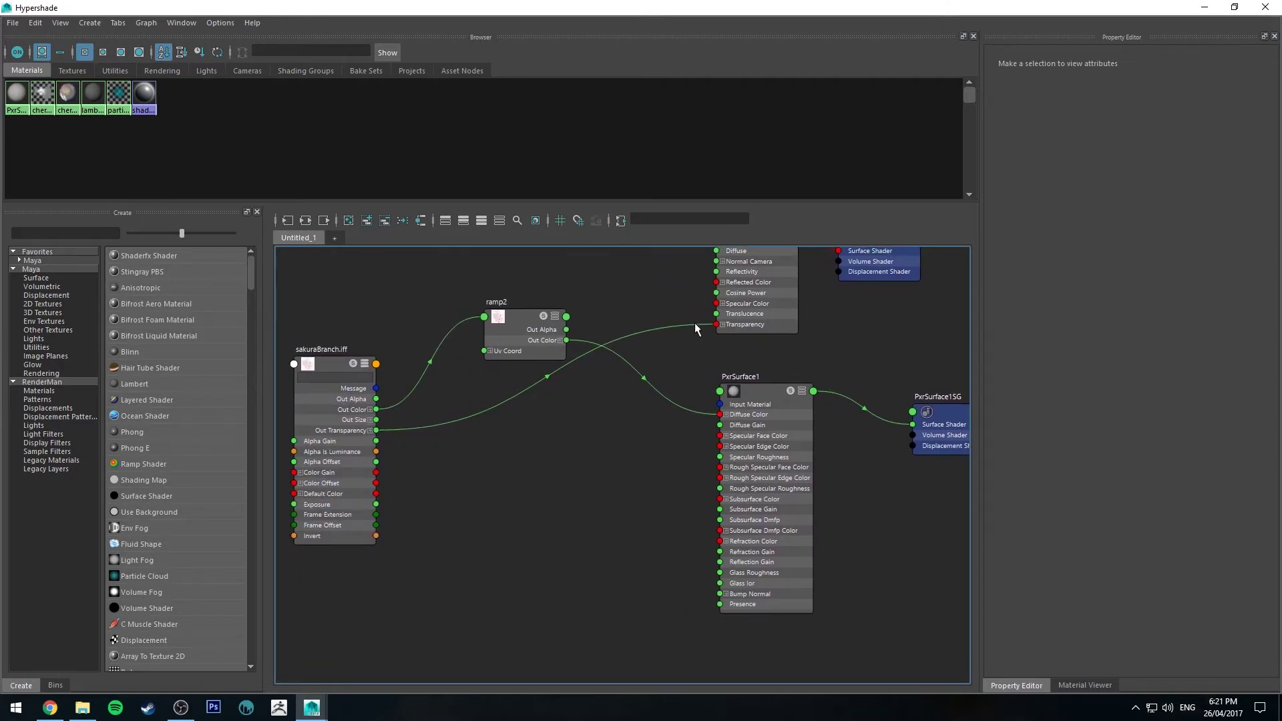
left_click_drag(714, 324, 678, 559)
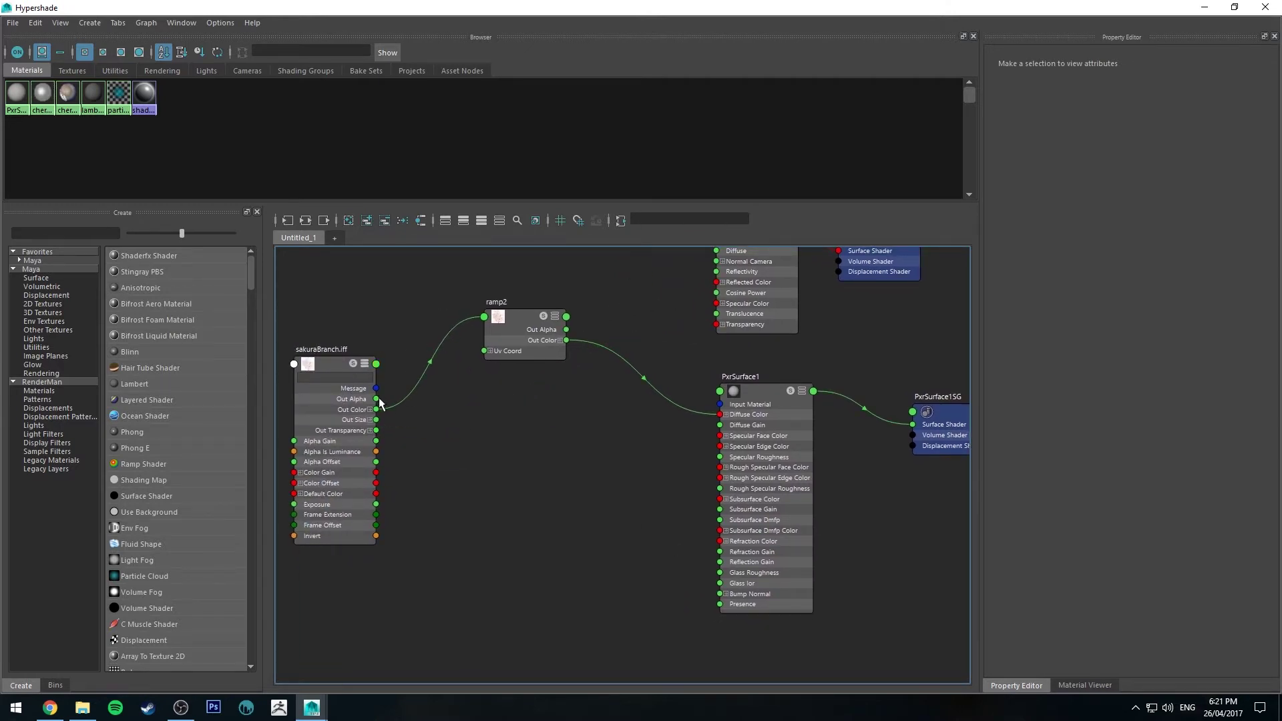
left_click_drag(377, 399, 727, 601)
middle_click_drag(608, 392, 628, 433, "alt")
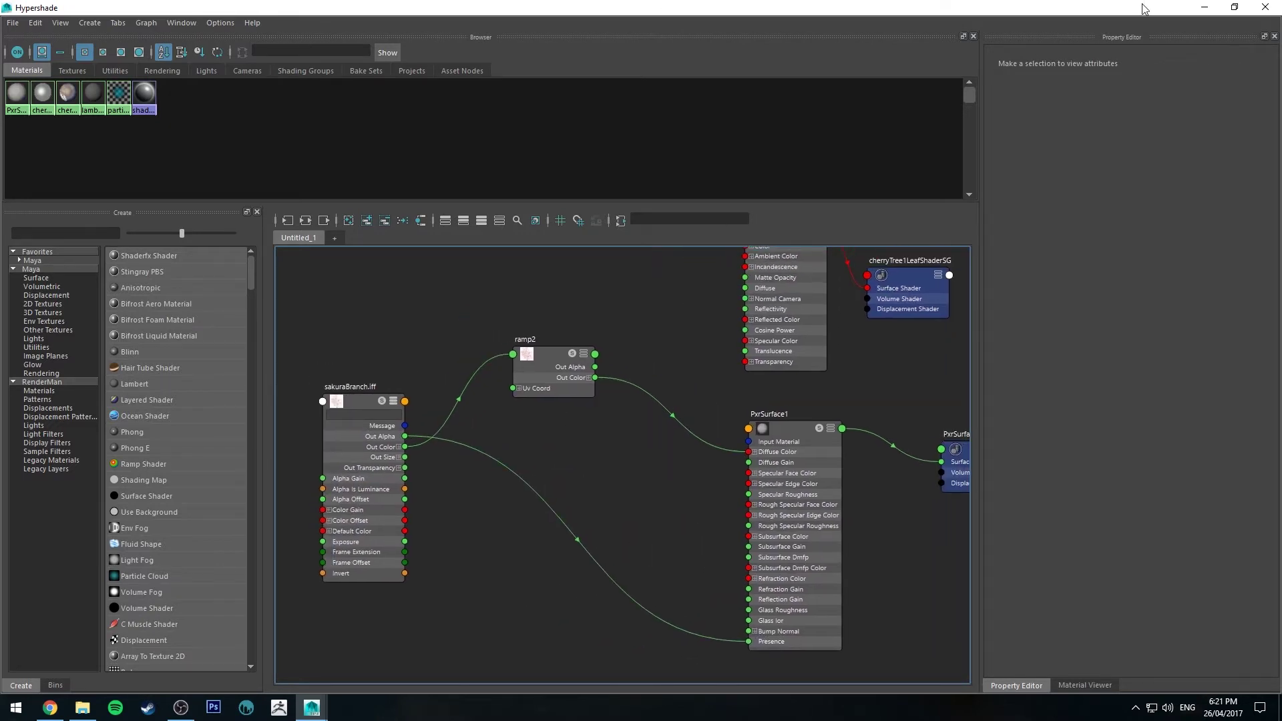
Step: Minimize the Hypershade, frame the tree in the viewport and start a RenderMan IPR render to check the leaves
left_click(1205, 7)
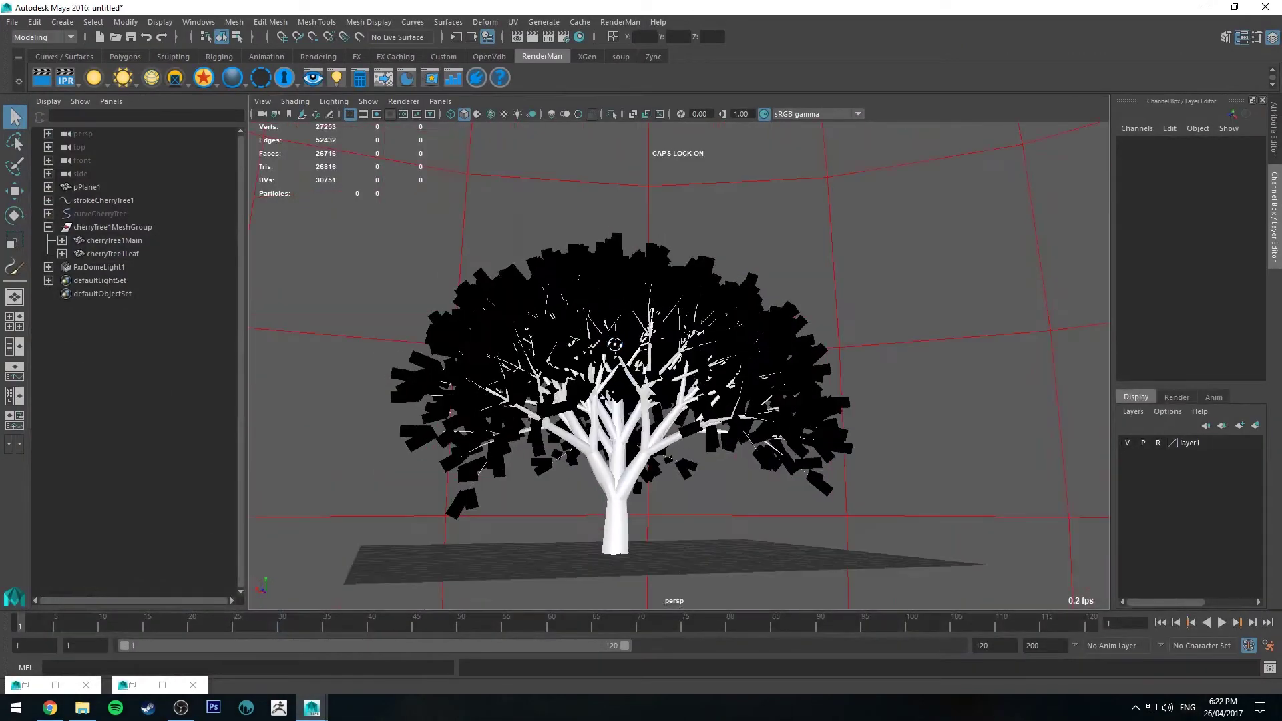
left_click_drag(614, 344, 632, 398, "alt")
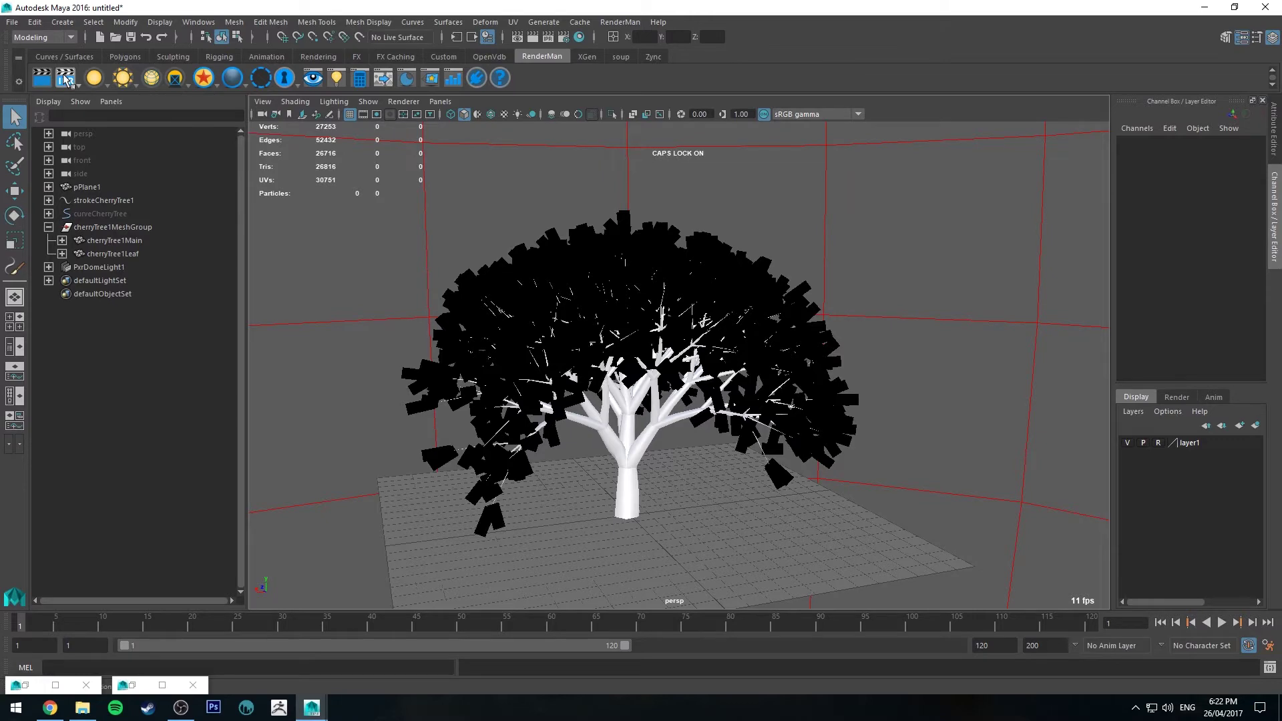
left_click(64, 78)
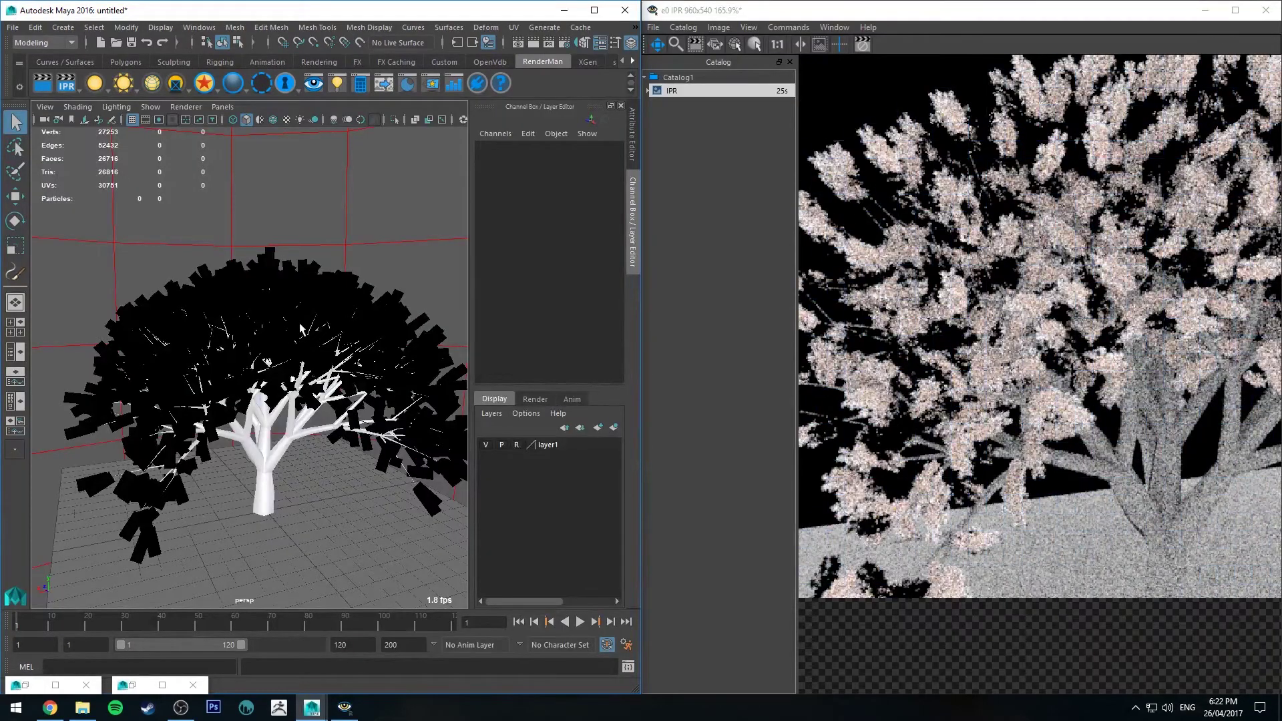
scroll(1035, 362, "down", 2)
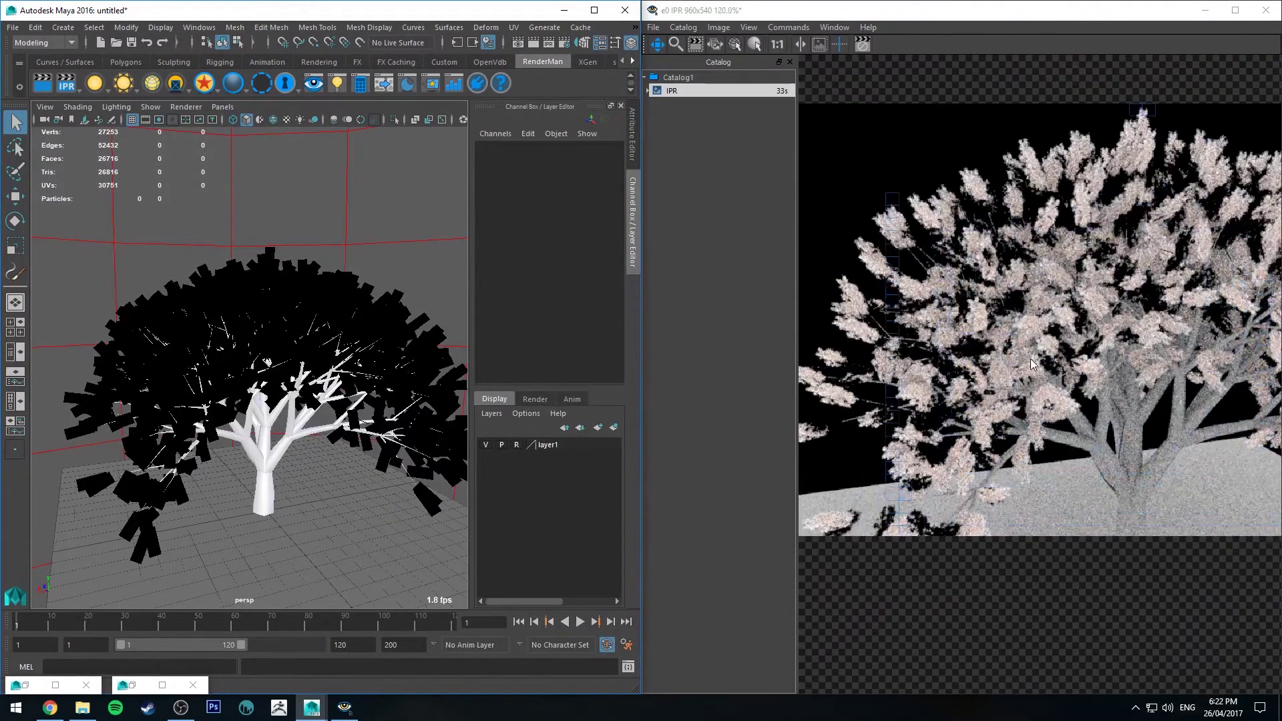
scroll(1034, 363, "down", 2)
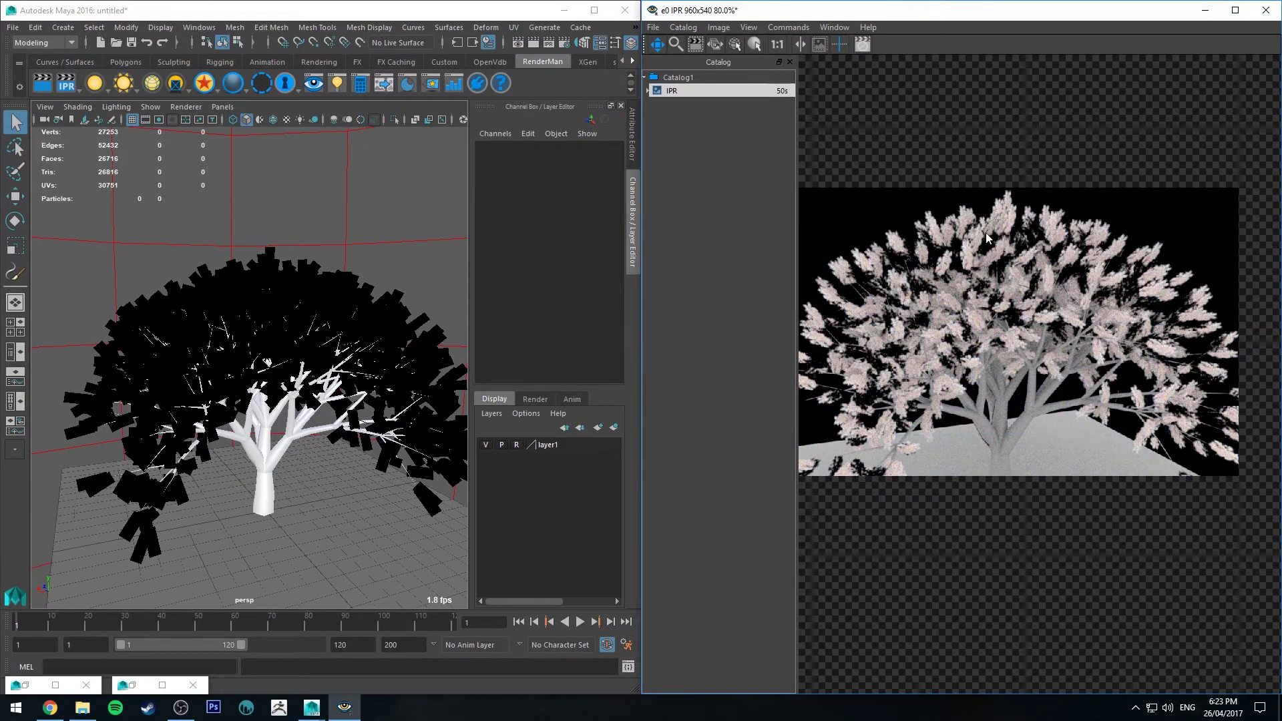
Step: Restore the Hypershade and rename the PxrSurface1 material as leaf
left_click(27, 686)
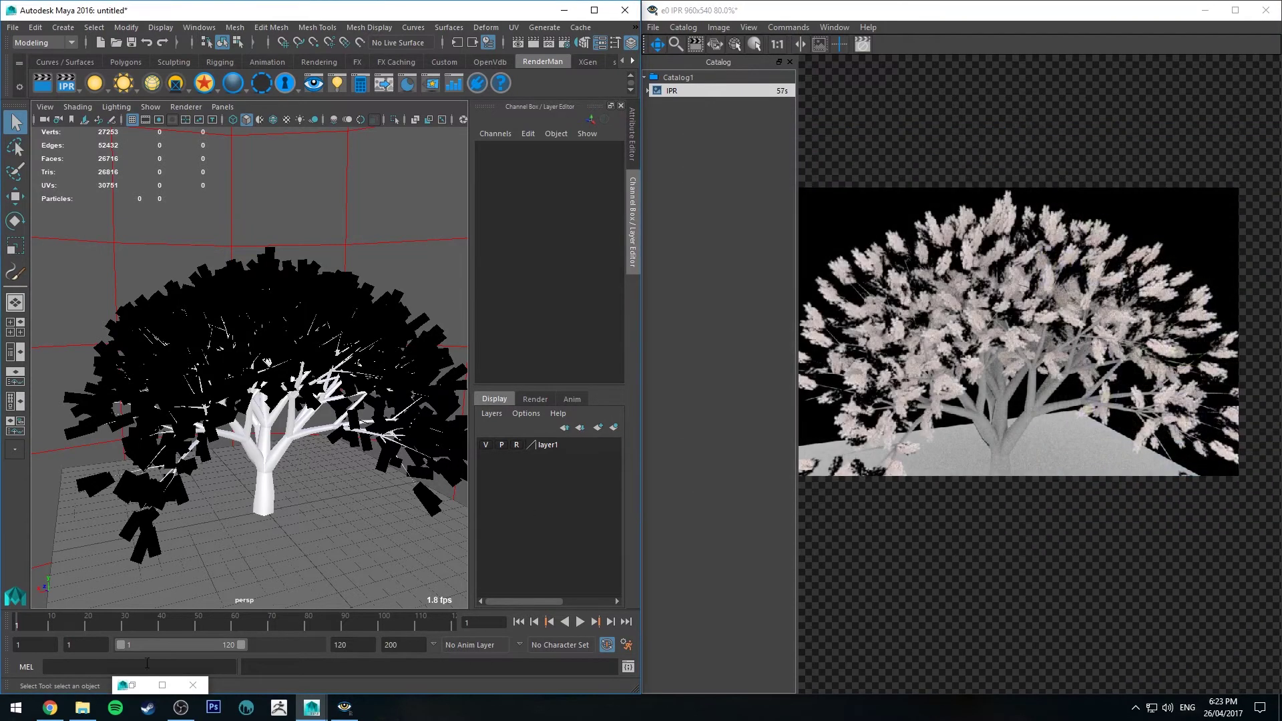
left_click(131, 686)
scroll(628, 394, "down", 3)
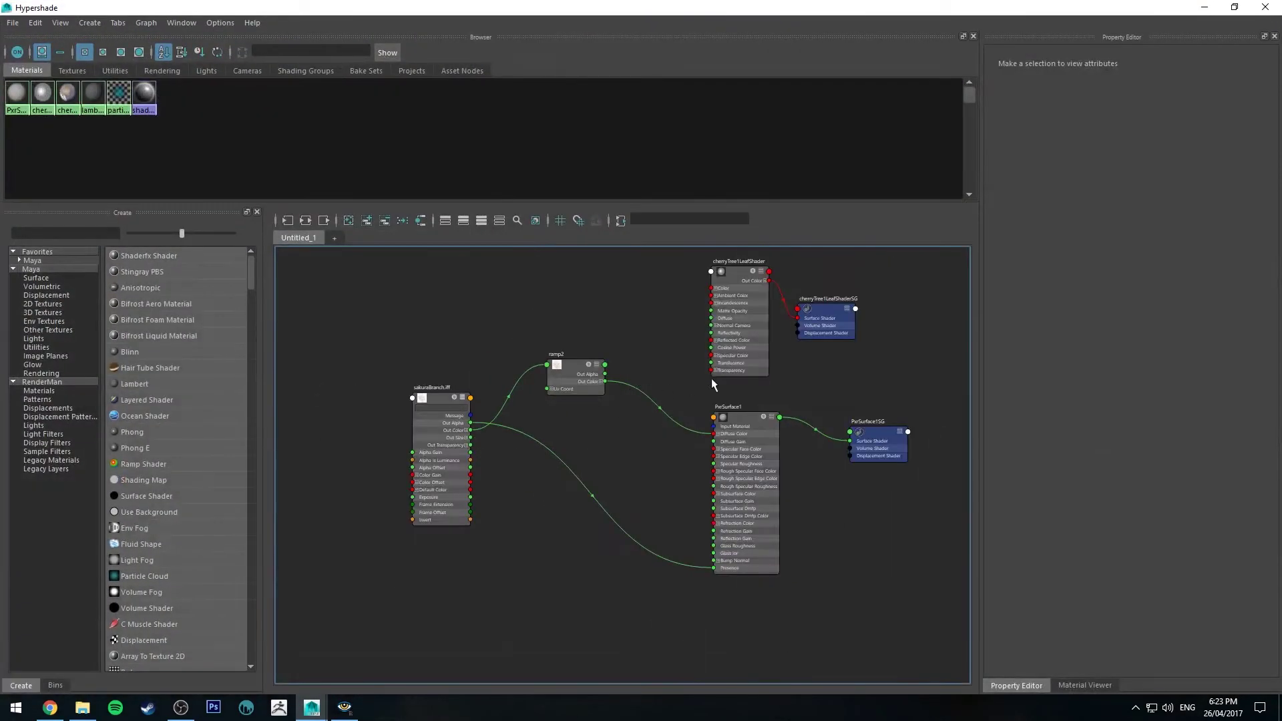
middle_click_drag(711, 378, 601, 377, "alt")
left_click(640, 404)
double_click(1152, 73)
type("LEA")
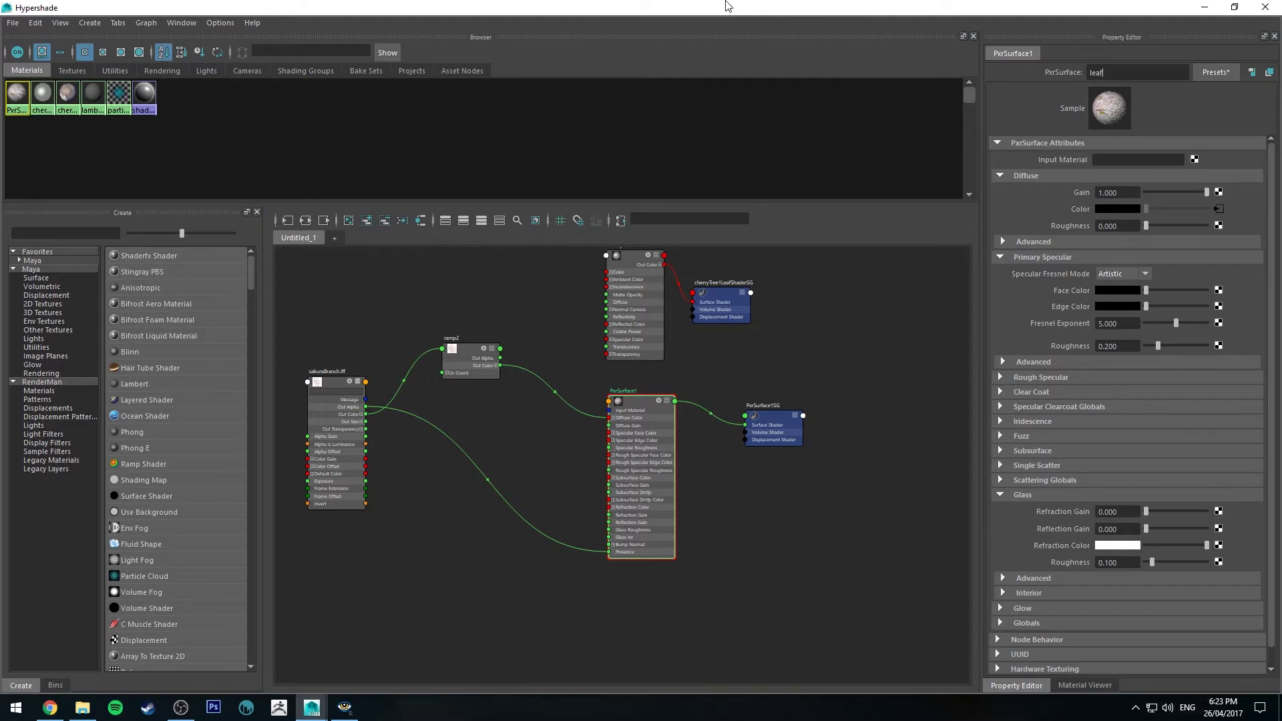
type("ves")
Step: Finish renaming the PxrSurface material as leaves and set its diffuse Transmit Gain to 0.25
key("Return")
left_click(1052, 242)
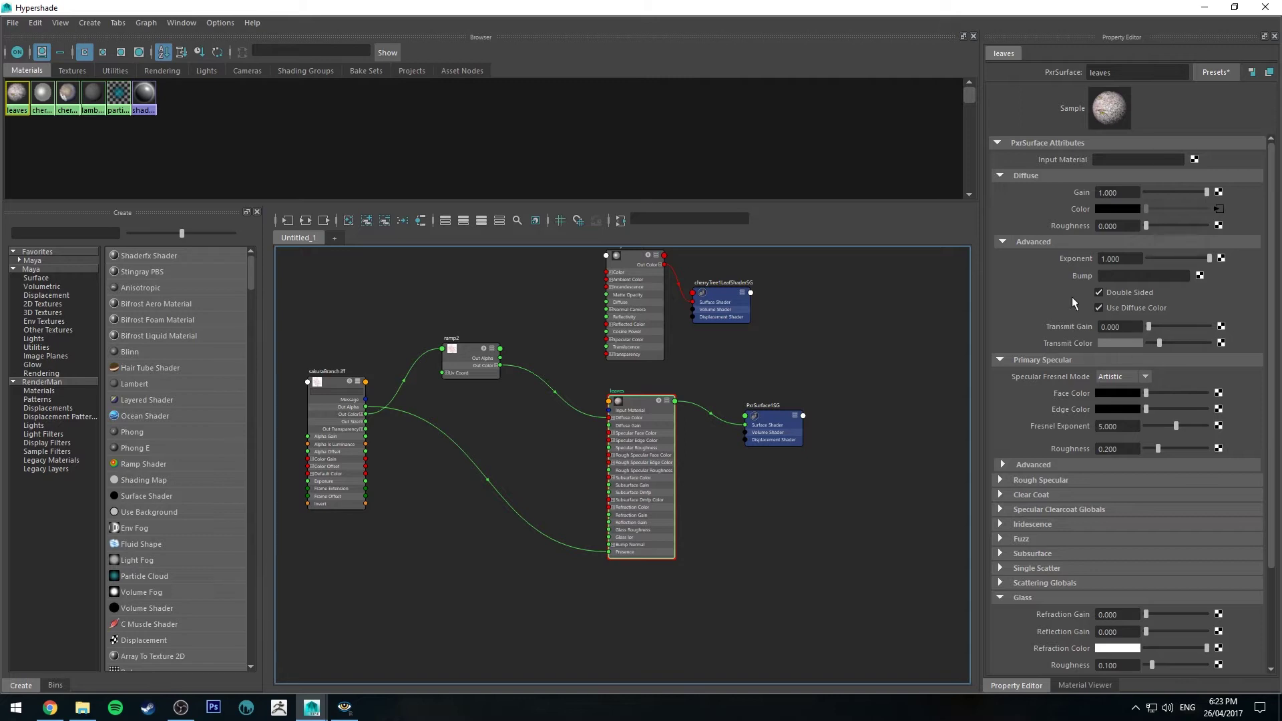
left_click(1129, 326)
type("0.25")
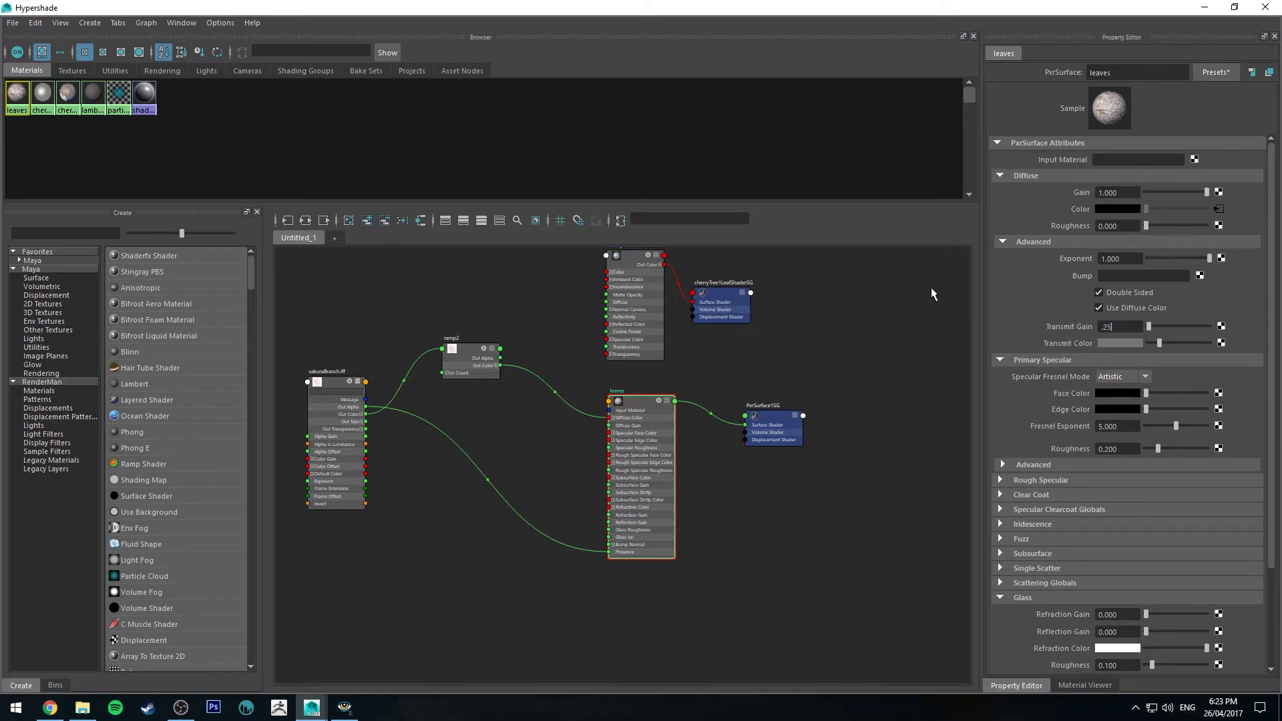
key("Return")
Step: Set the leaves material's Transmit Color to a pale warm yellow-orange, about 1, 0.878, 0.627 in RGB
left_click(1122, 343)
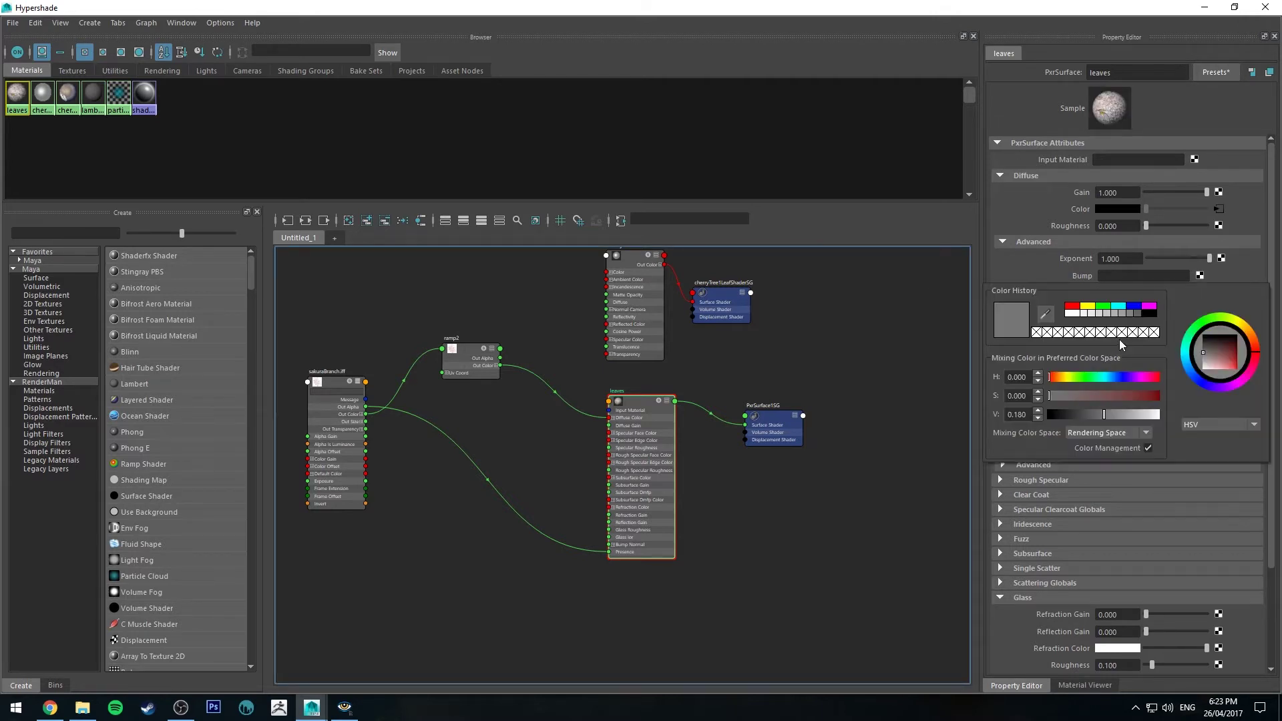
left_click(1247, 327)
left_click_drag(1227, 354, 1215, 378)
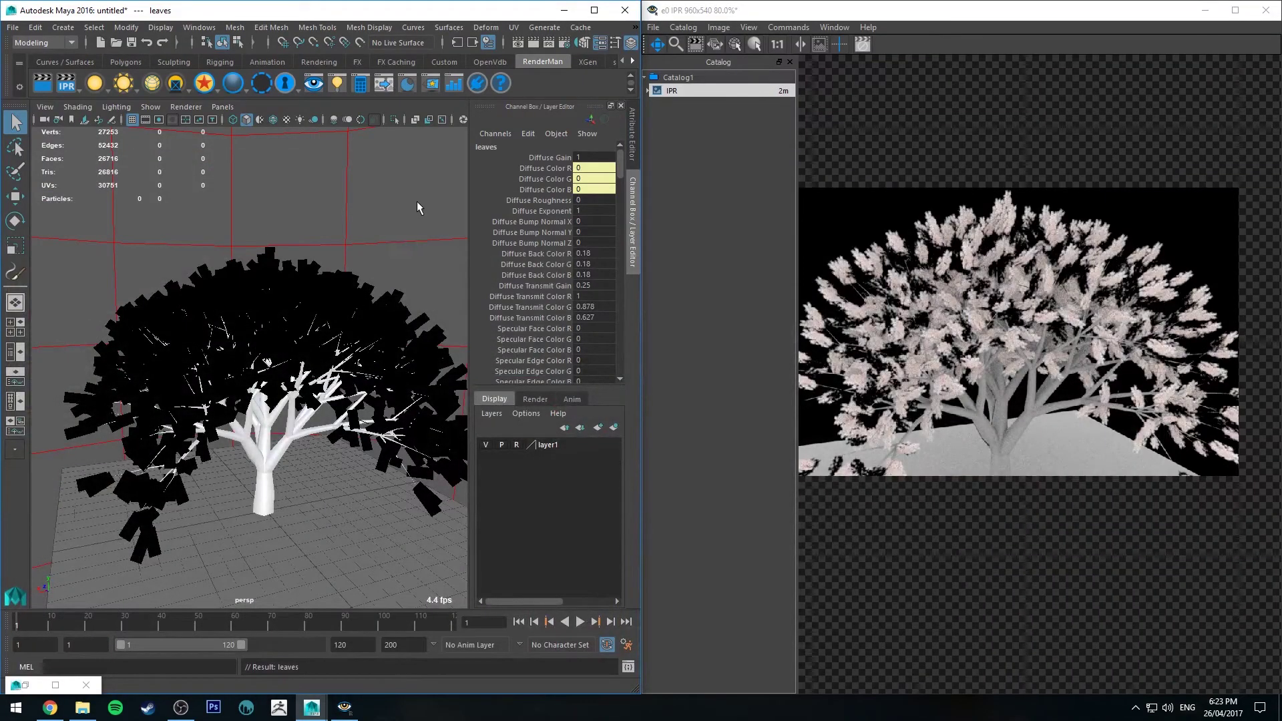
Step: Light the scene with the Annecy-4000x2000.tex map on the dome light, compare the new IPR render with the earlier one and stop rendering
left_click(445, 232)
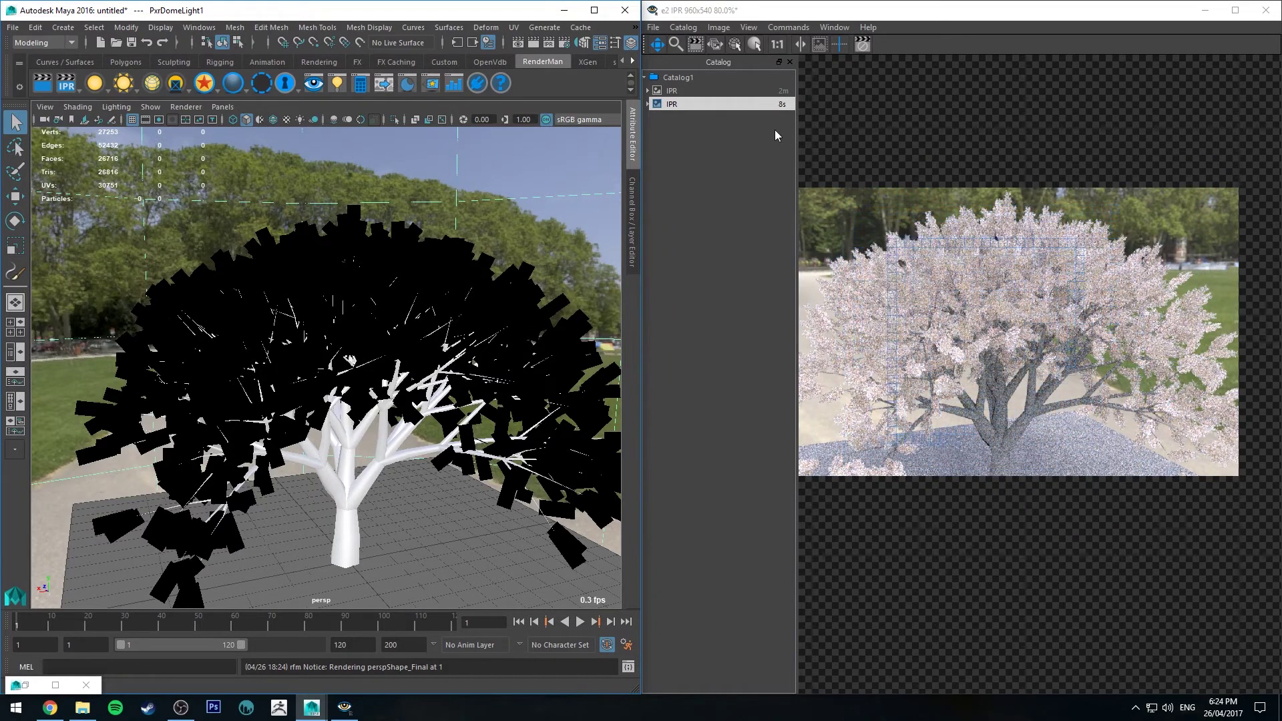
left_click(723, 90)
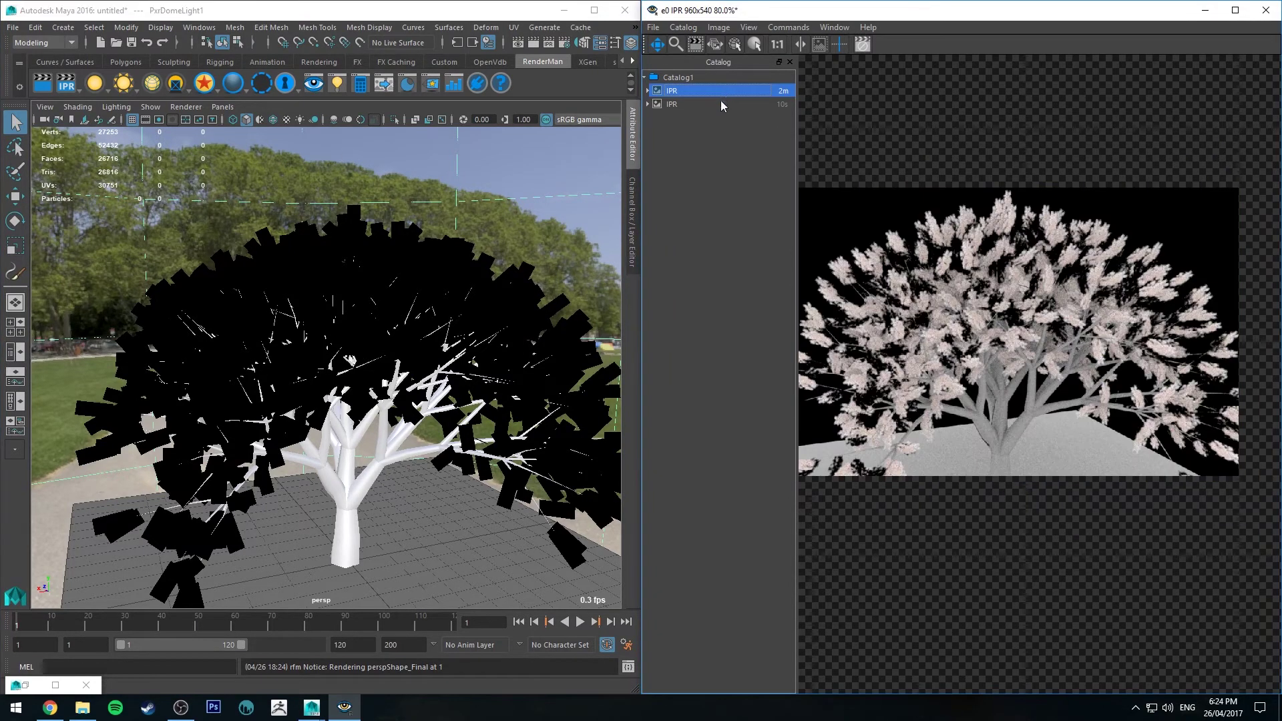
left_click(739, 104)
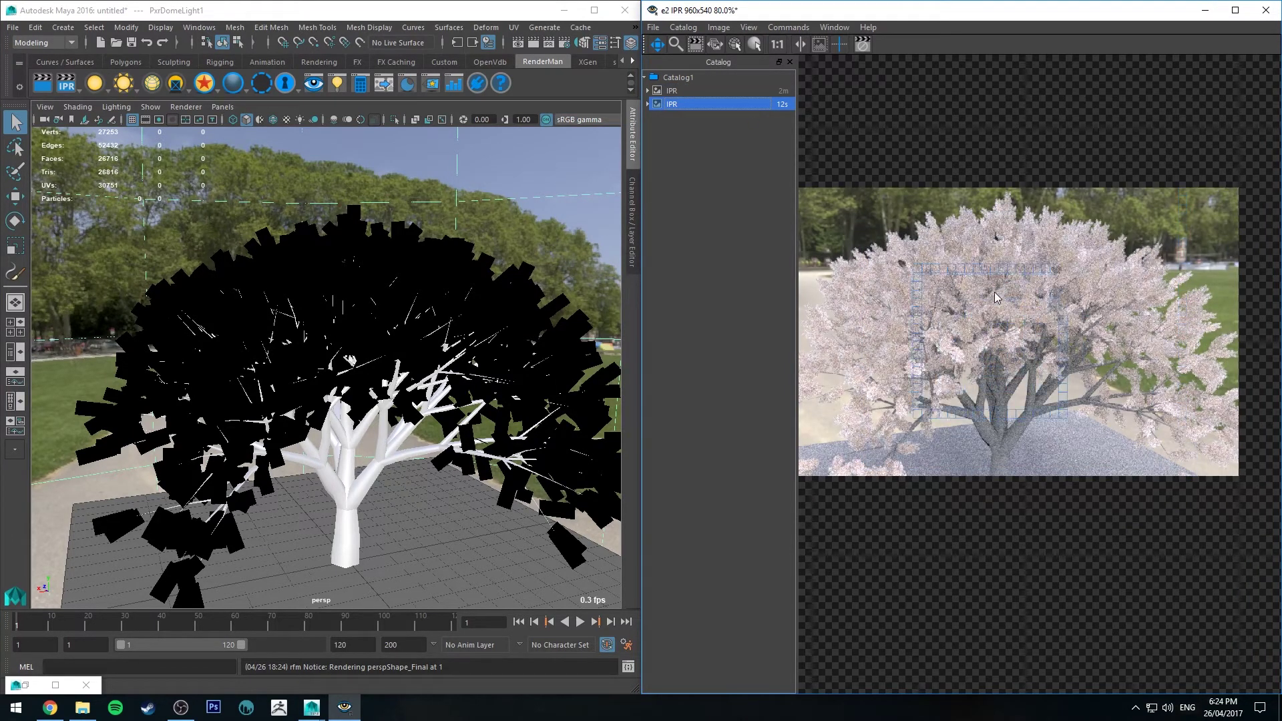
scroll(995, 291, "down", 1)
scroll(992, 287, "up", 2)
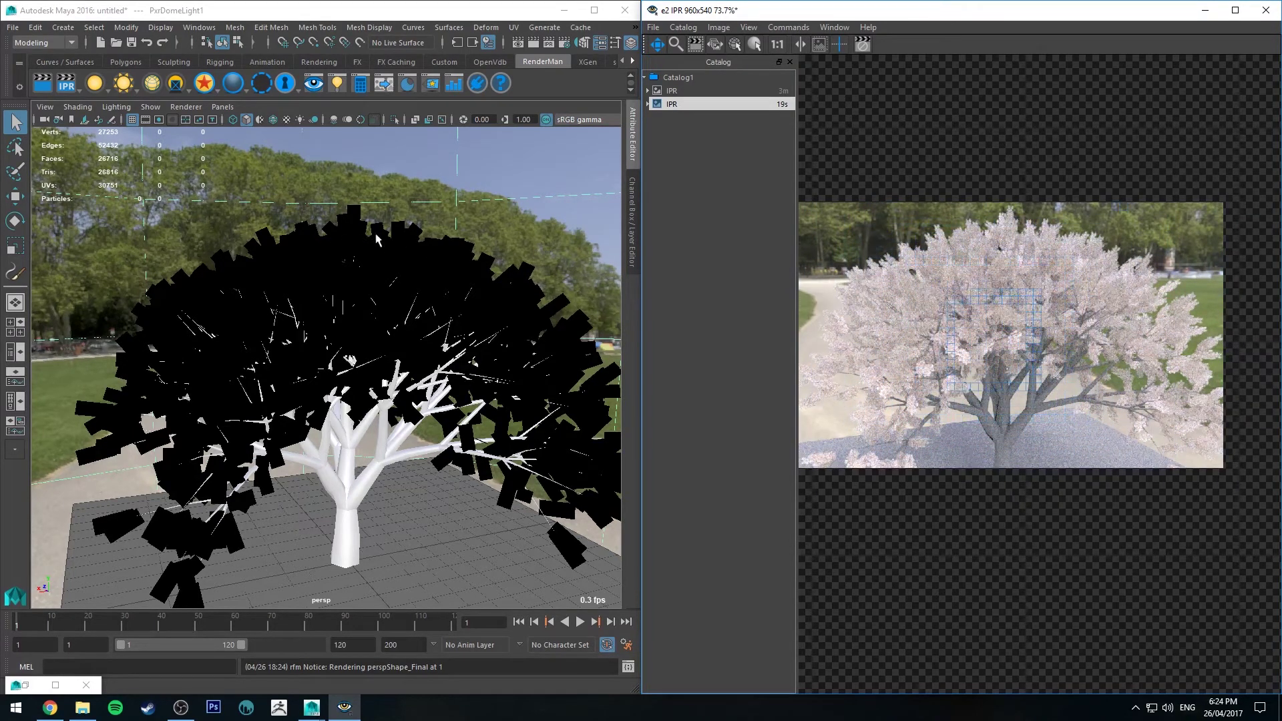
left_click(865, 46)
Step: Restore the Hypershade and change the first color of the ramp2 node to a stronger light pink
left_click(25, 685)
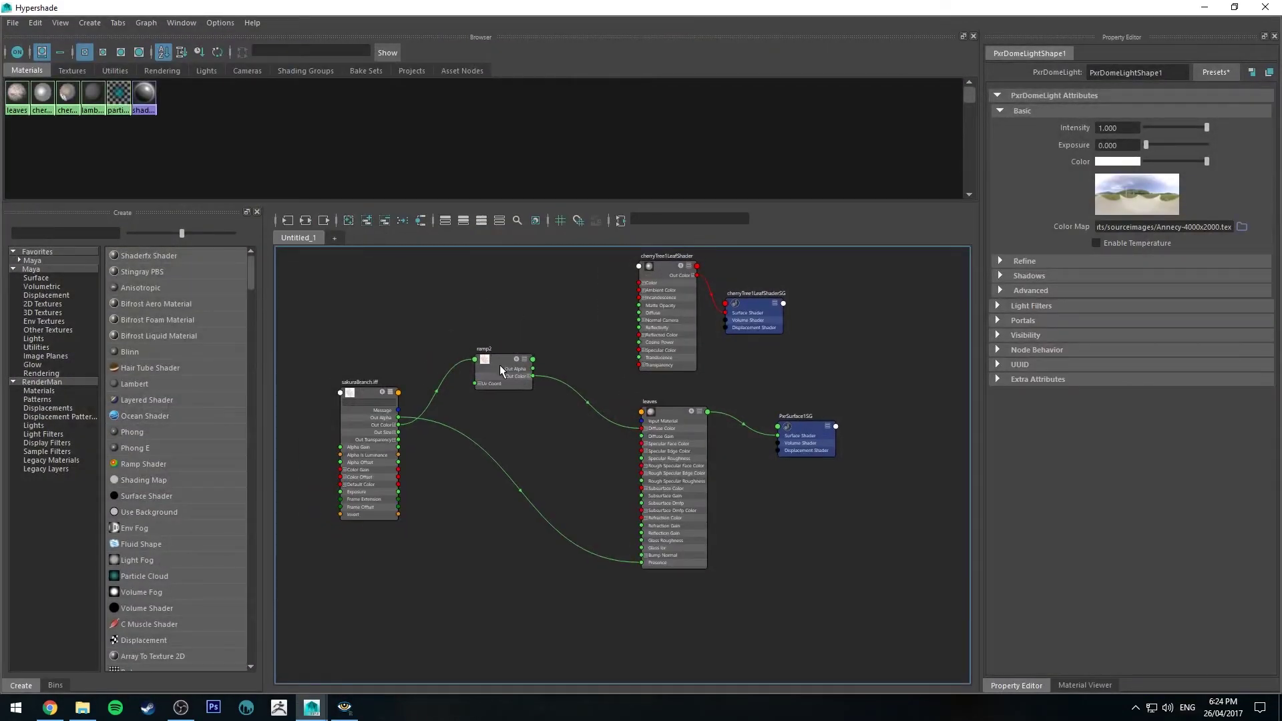
left_click_drag(499, 366, 512, 373)
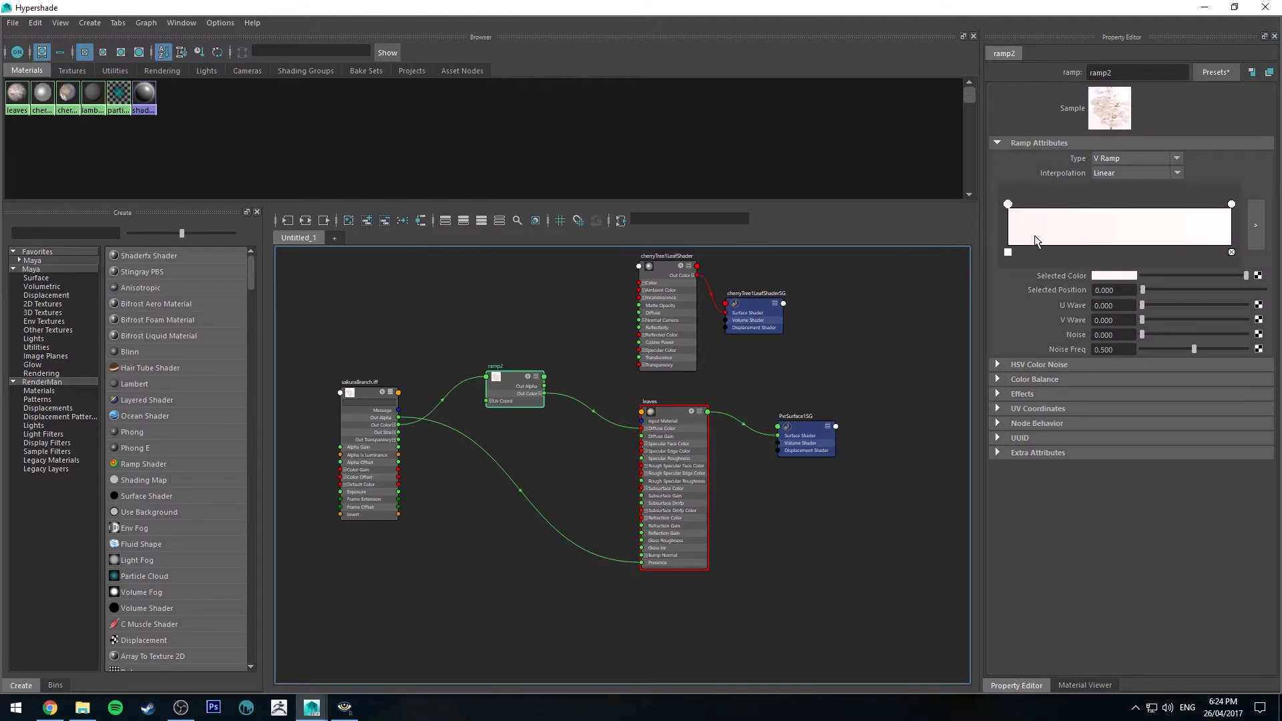
left_click_drag(513, 379, 520, 382)
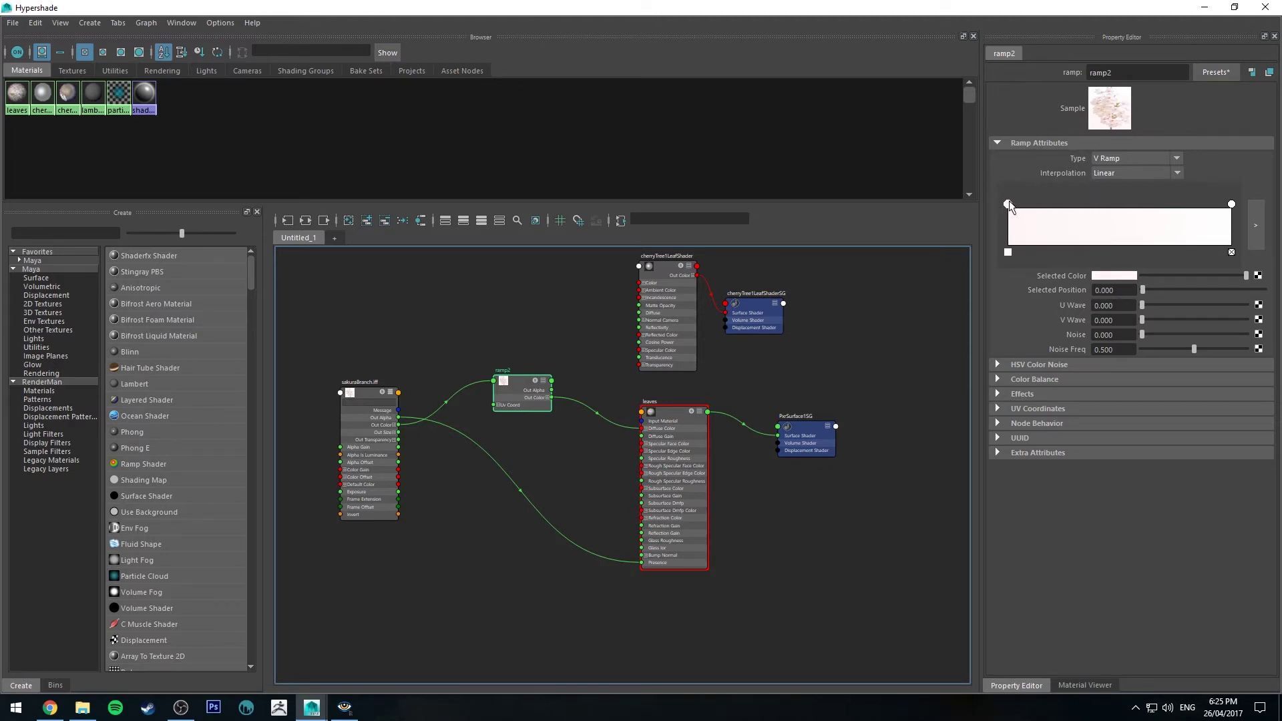
left_click(1113, 276)
mouse_move(1094, 332)
left_mouse_down()
mouse_move(1112, 337)
mouse_move(1096, 334)
left_mouse_up()
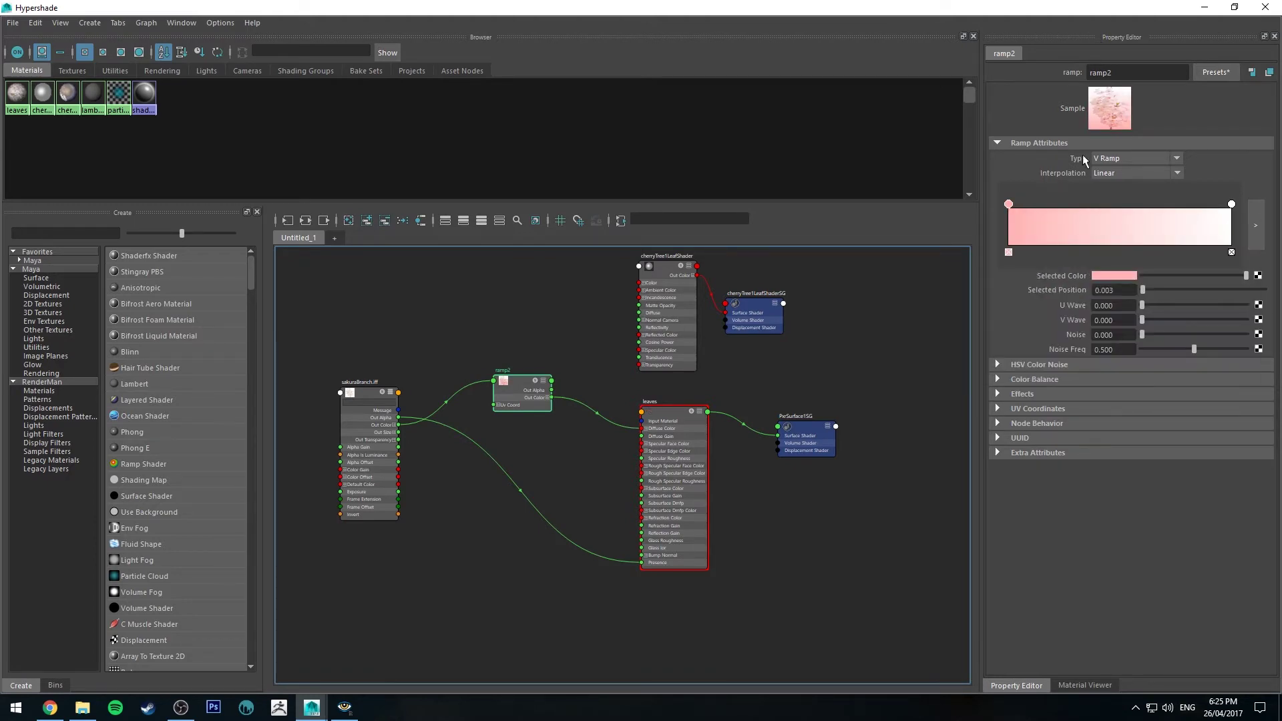
Step: Start a new IPR render of the tree, compare it with the previous catalog render and stop rendering
left_click(1204, 8)
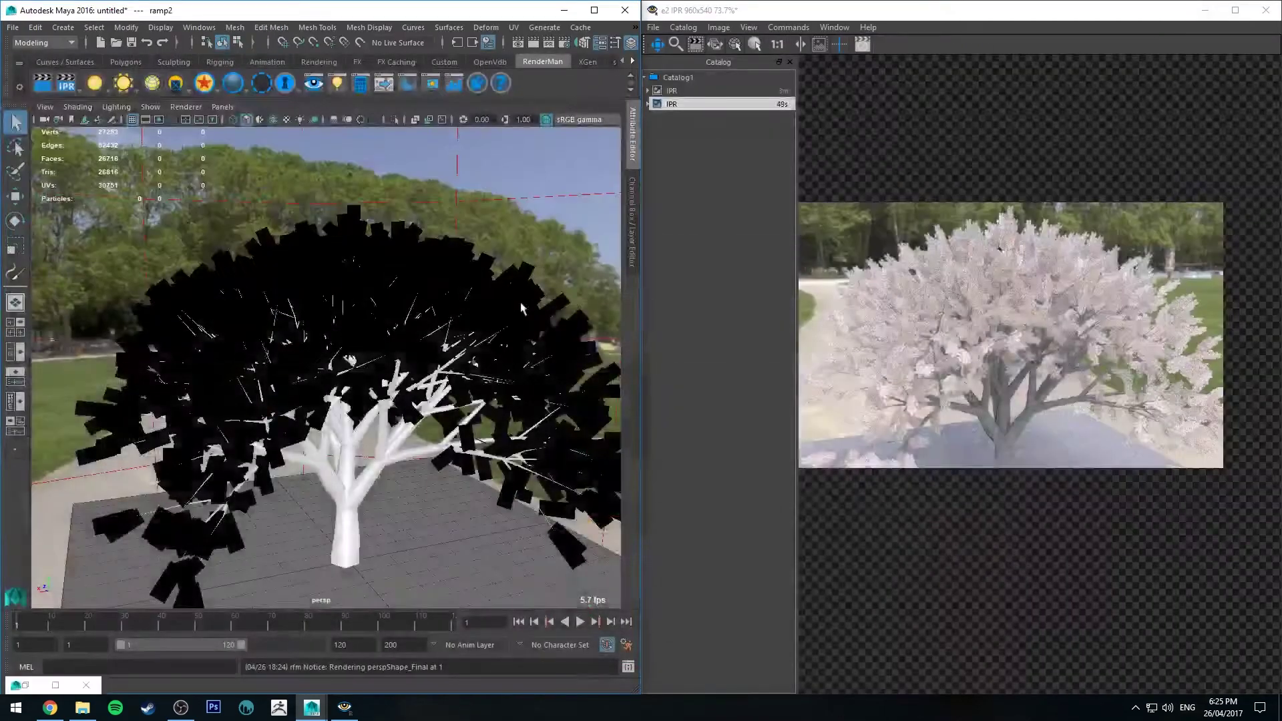
left_click(68, 88)
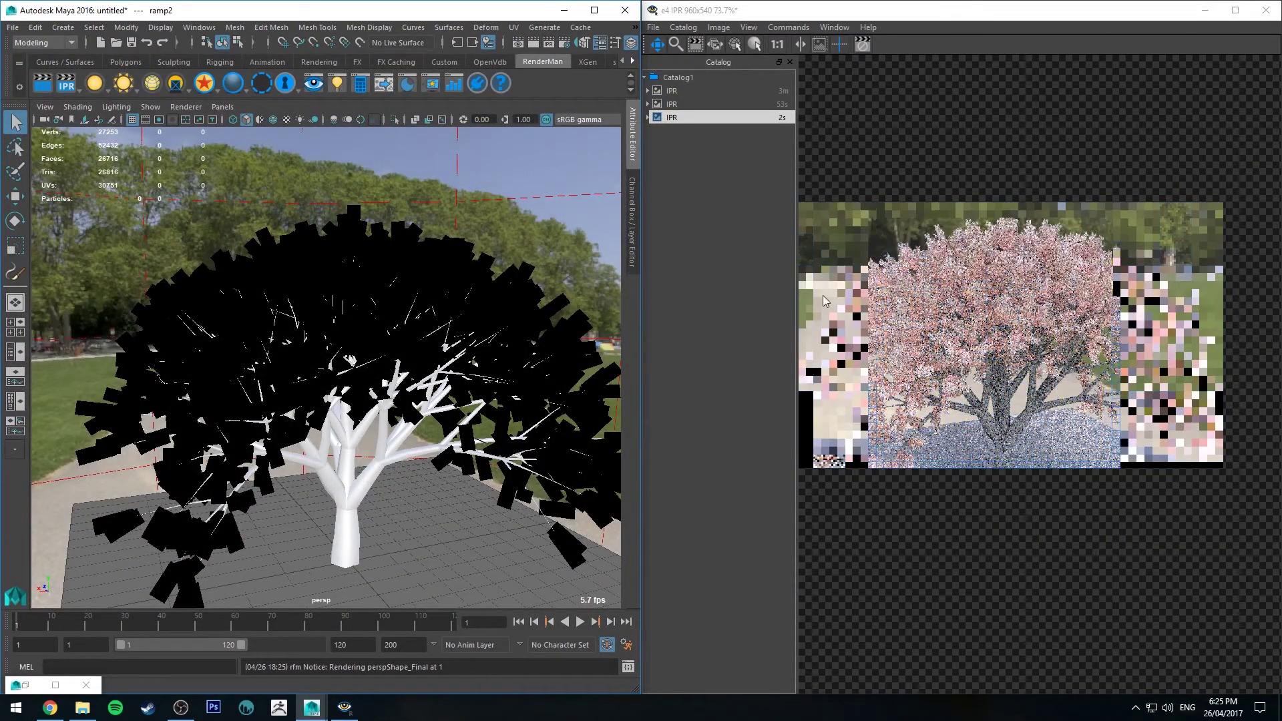
left_click(699, 105)
left_click(700, 116)
left_click(698, 109)
left_click(699, 117)
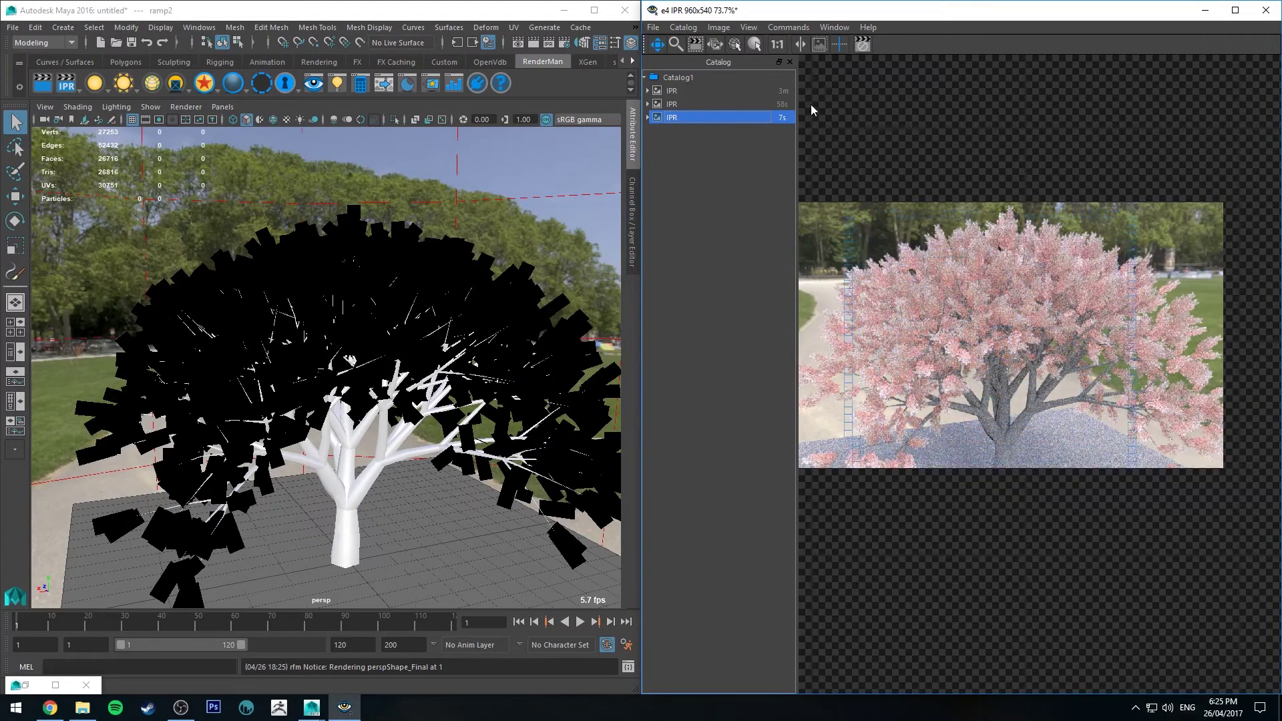
left_click(861, 50)
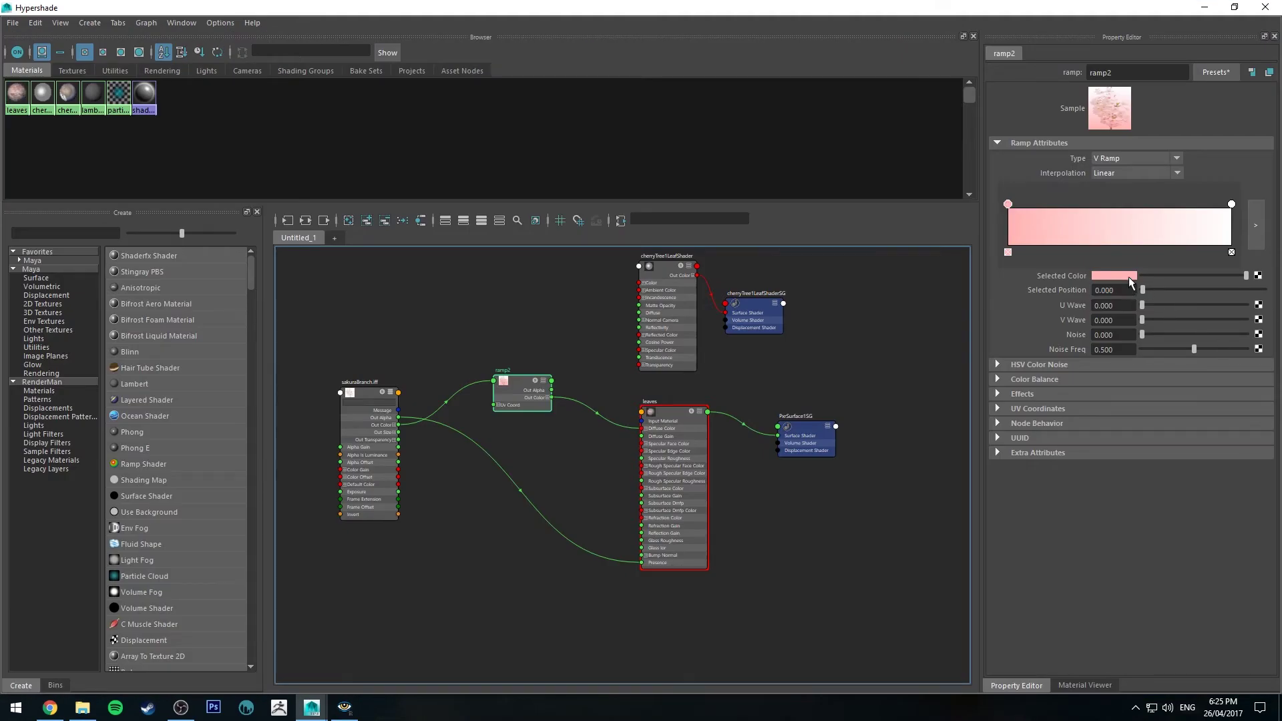
Step: Set the leaves material's Transmit Color to the light pink of the ramp and its Transmit Gain to 0.35
left_click(1108, 275)
left_click(666, 415)
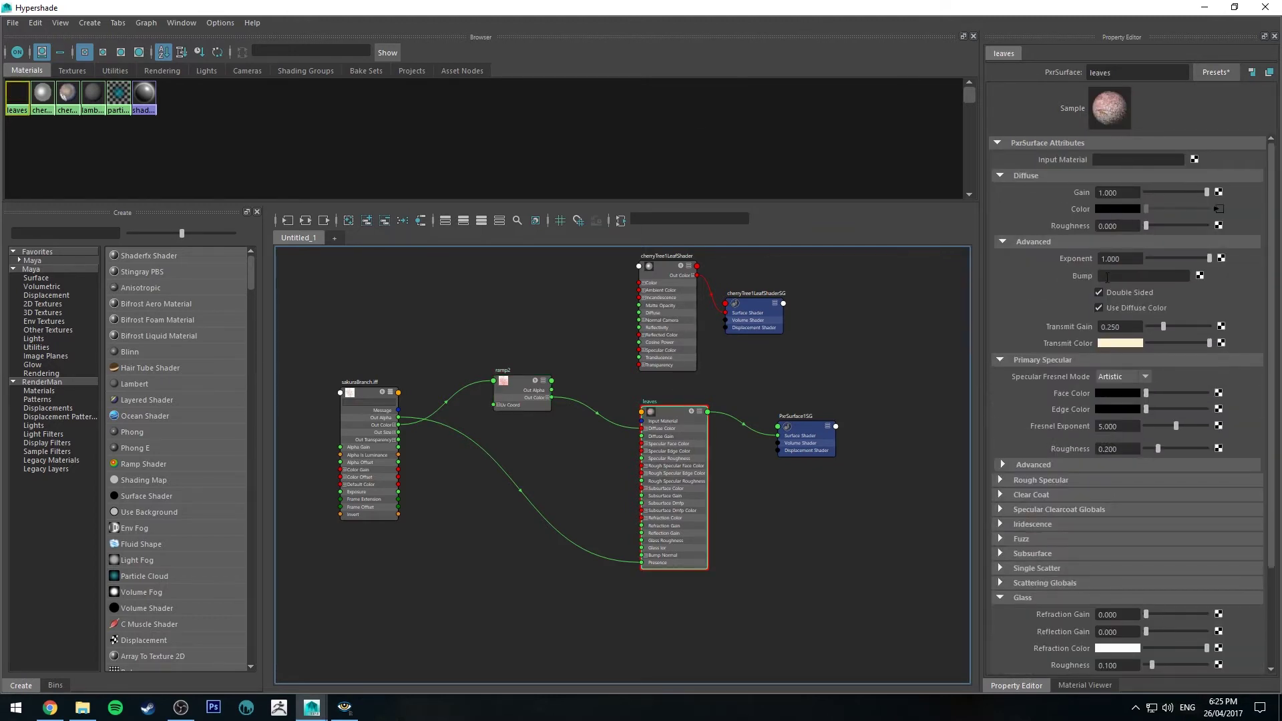
left_click(1111, 346)
left_click(1027, 337)
left_click(1126, 325)
type(".35")
key("Return")
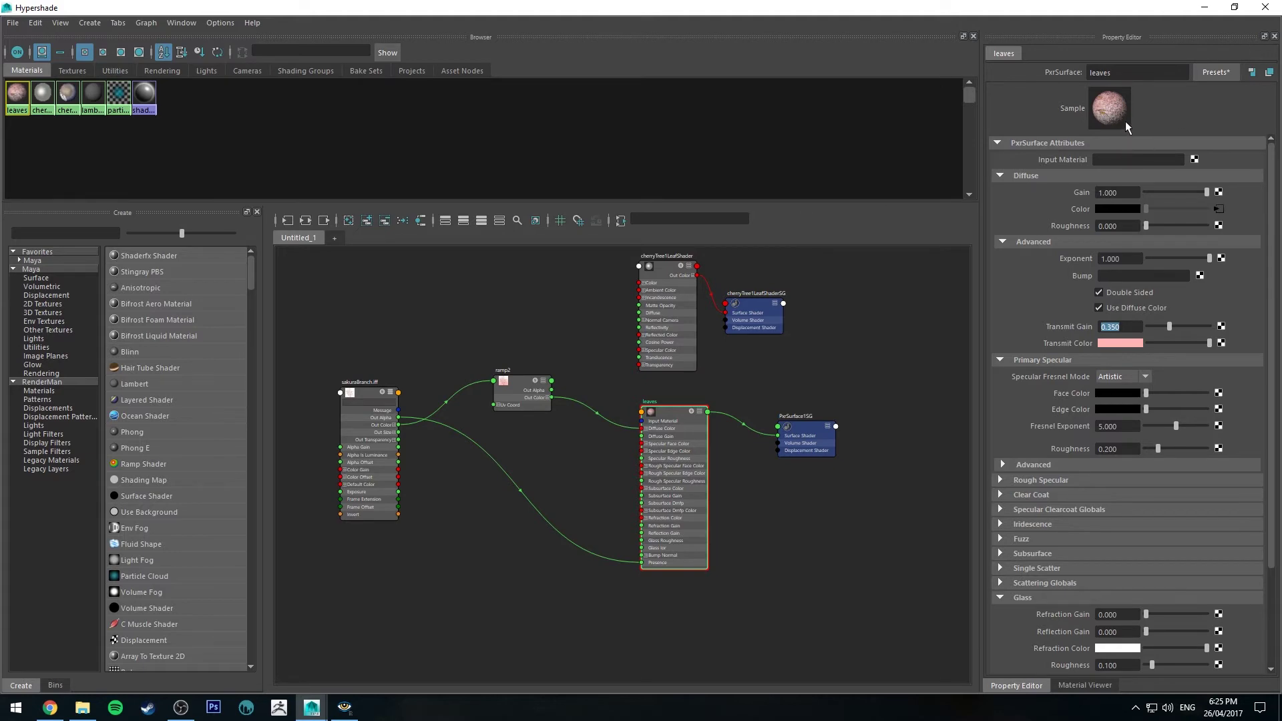
left_click(1204, 8)
Step: Set the Primary Specular Roughness of the leaves material to 0.14
left_click(1115, 393)
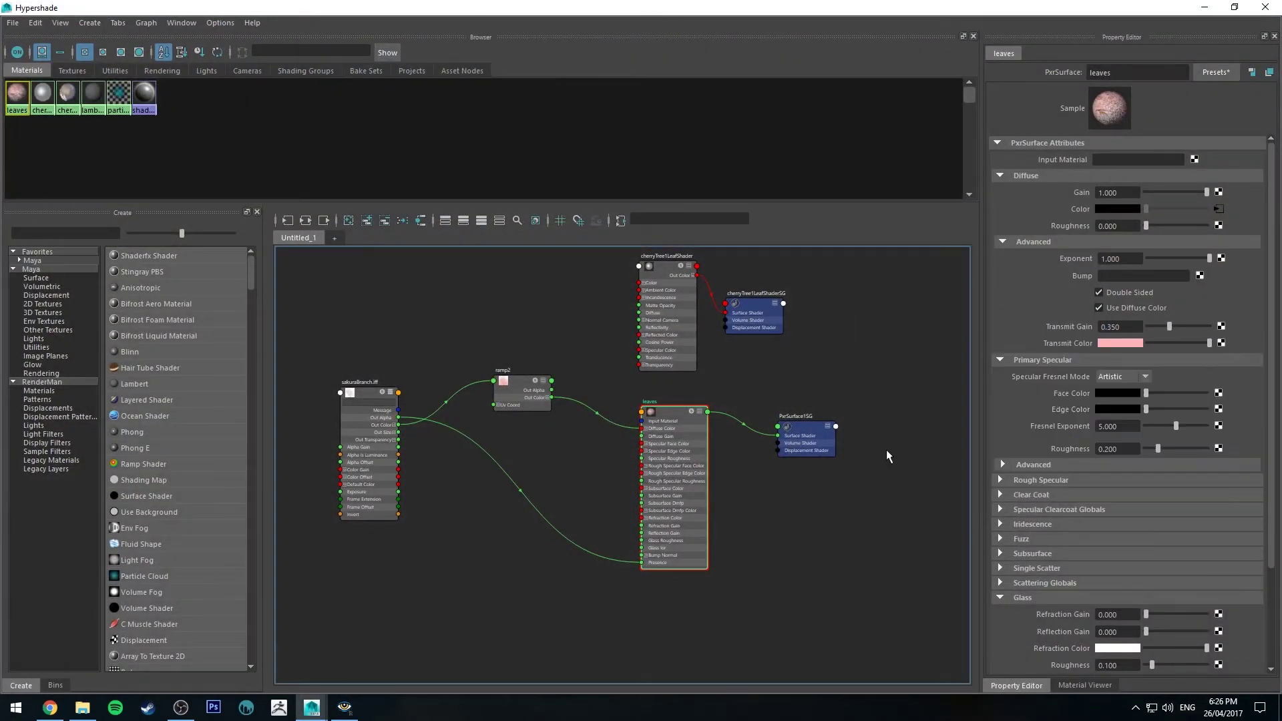
left_click(1112, 393)
left_click(1125, 449)
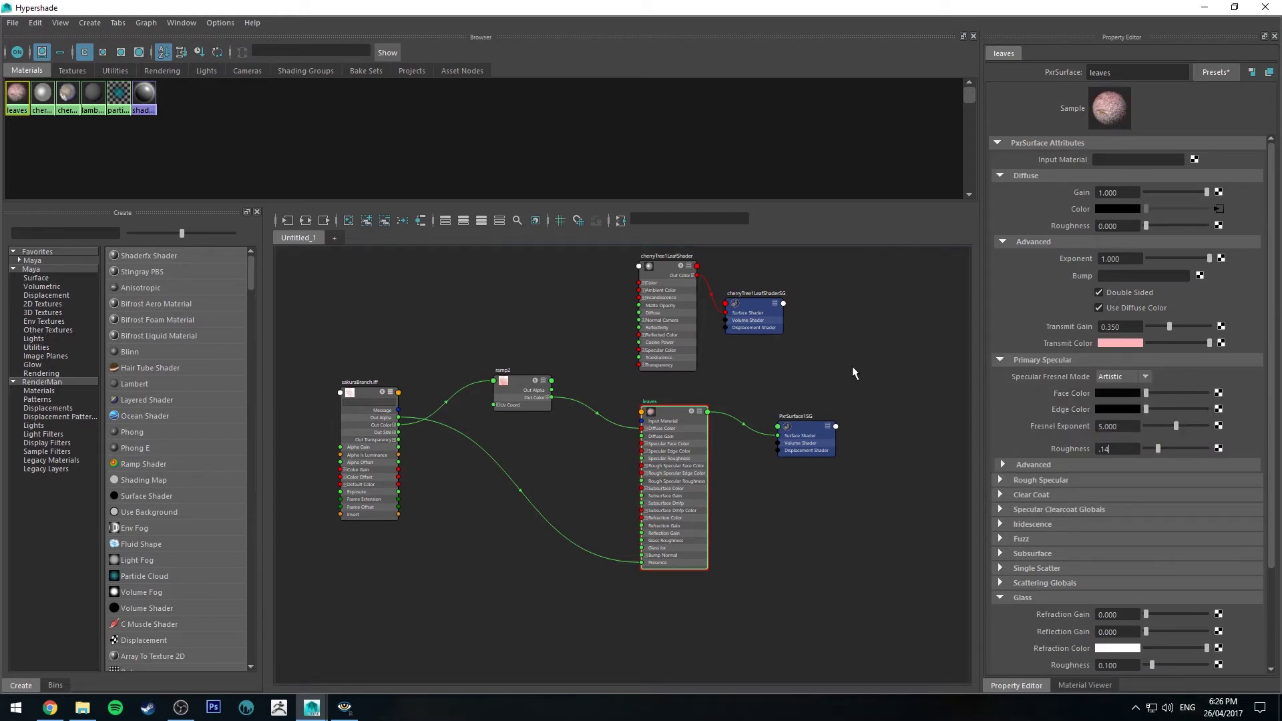
type("4")
key("Return")
Step: Render the tree again in IPR, view the newest catalog image and stop rendering
left_click(1206, 7)
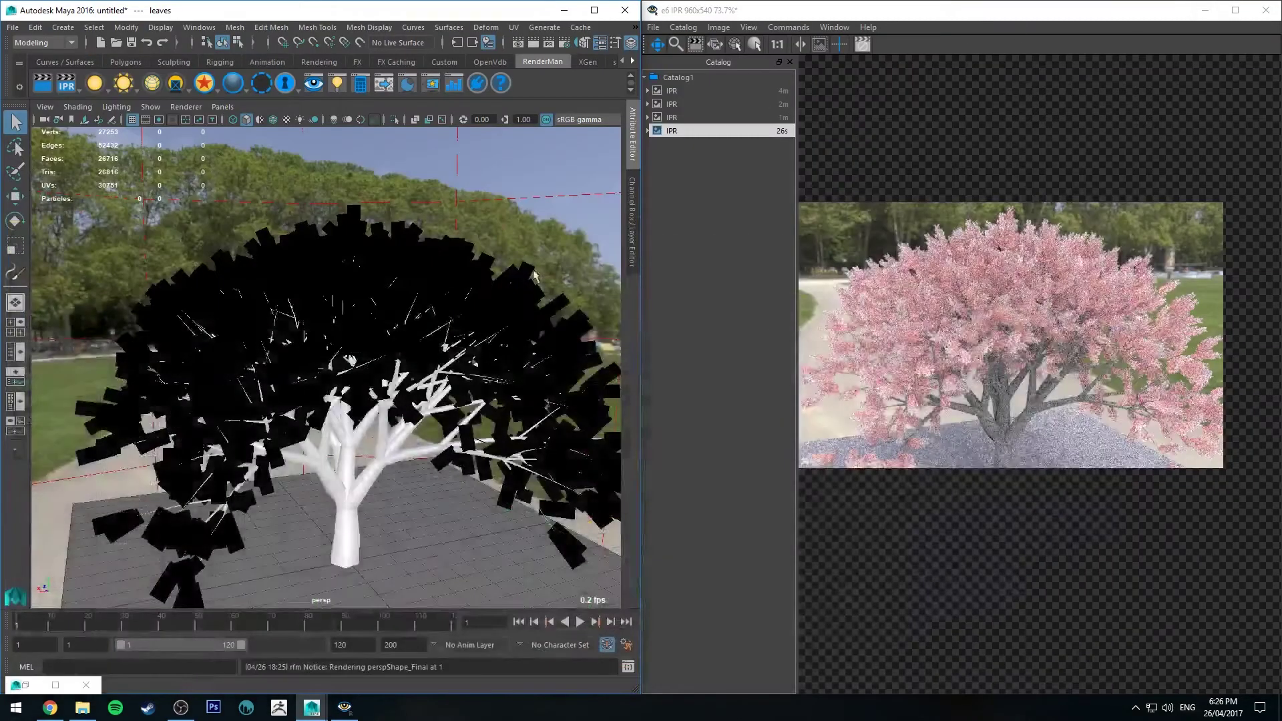
left_click(691, 143)
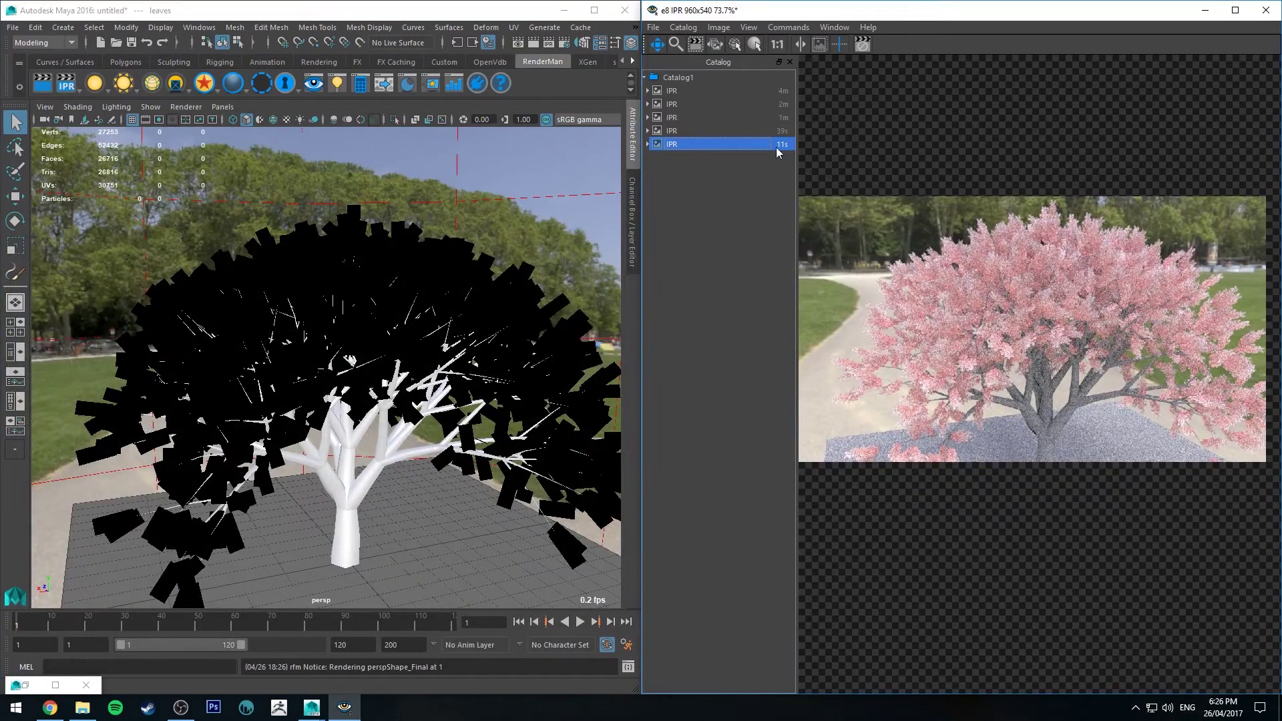
left_click(864, 45)
Step: Delete the unused cherryTree1LeafShader and its shading group in the Hypershade, and clear the graph
left_click(354, 495)
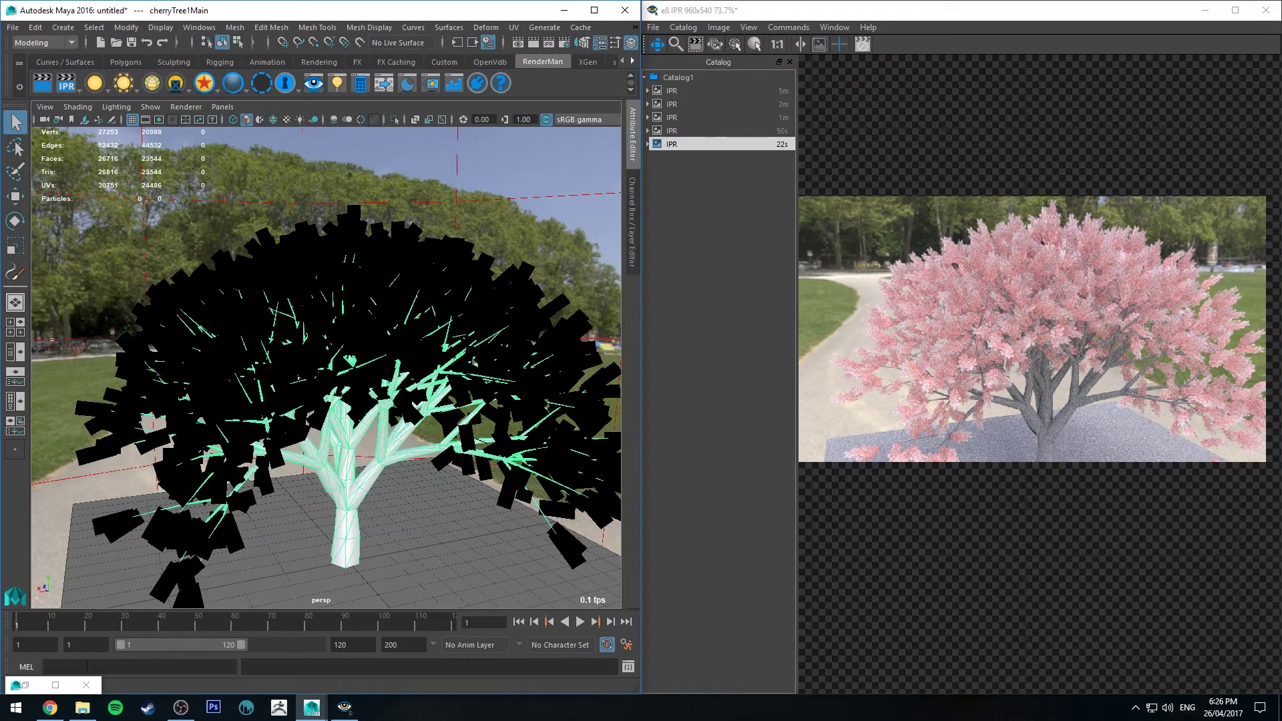
left_click(55, 685)
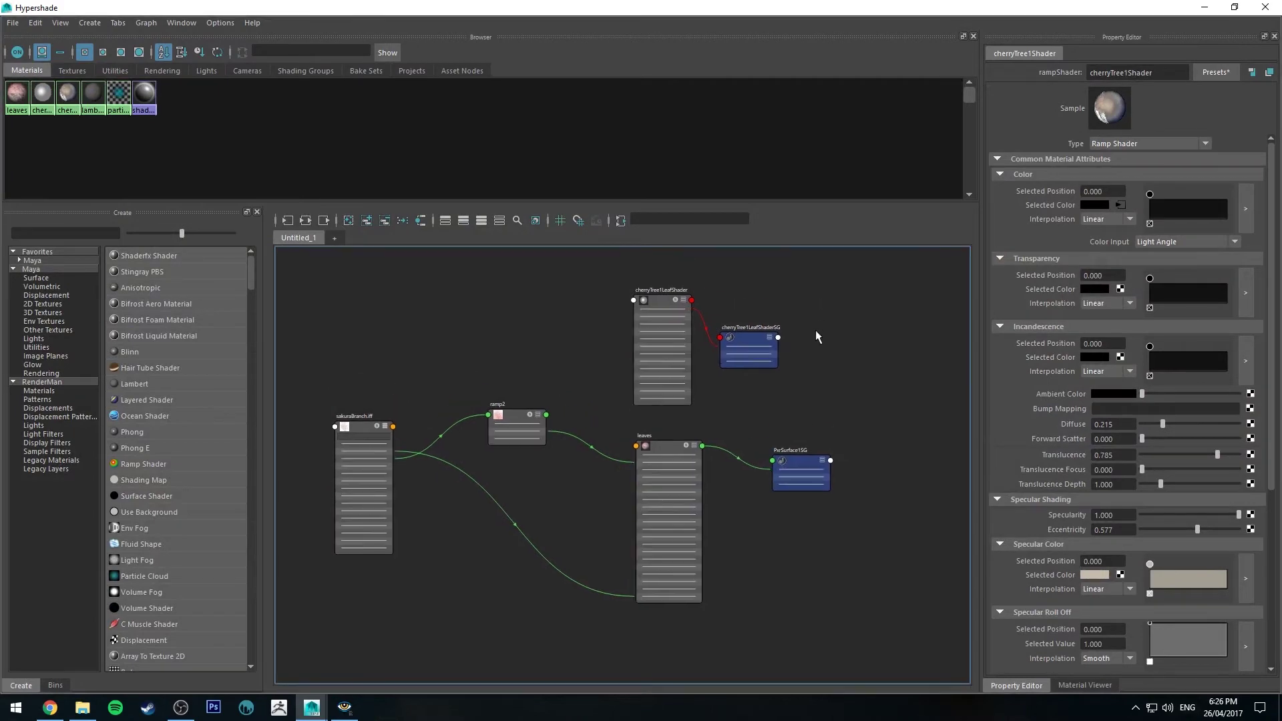
left_click_drag(840, 283, 635, 388)
key("Delete")
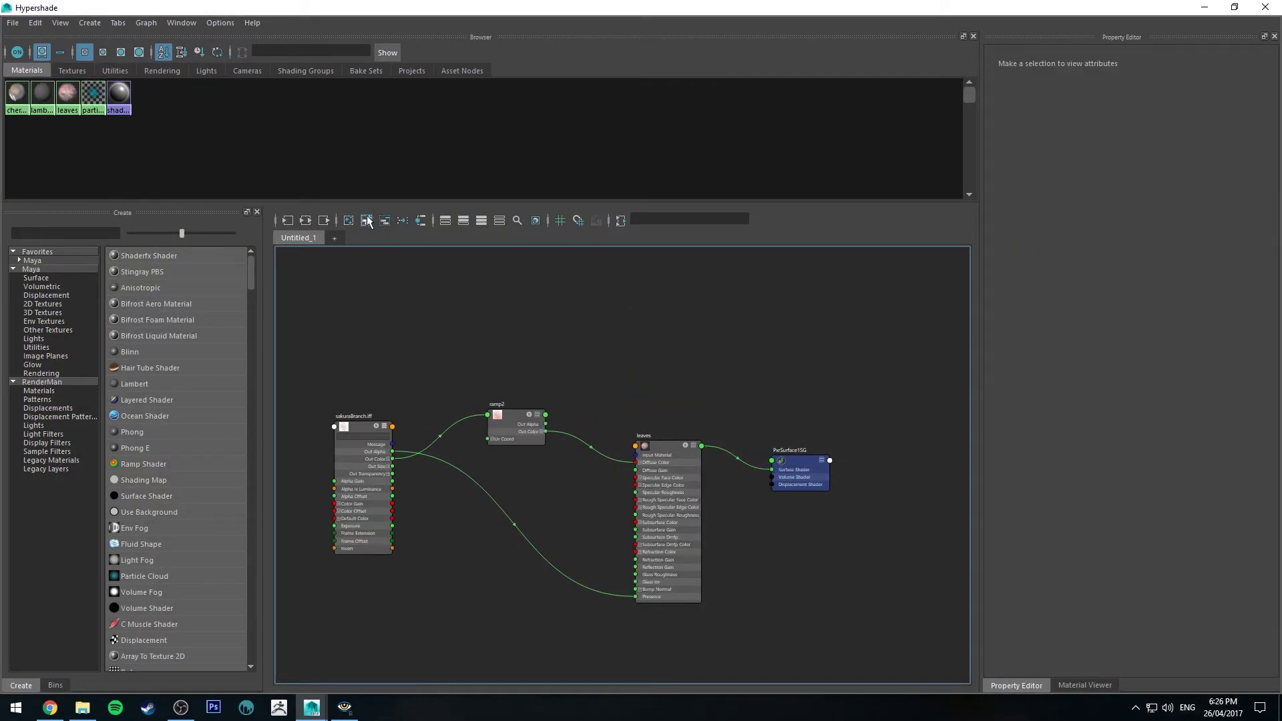
left_click(366, 221)
Step: Select the tree's trunk mesh and graph its cherryTree1Shader material with the full input and output connections
double_click(354, 14)
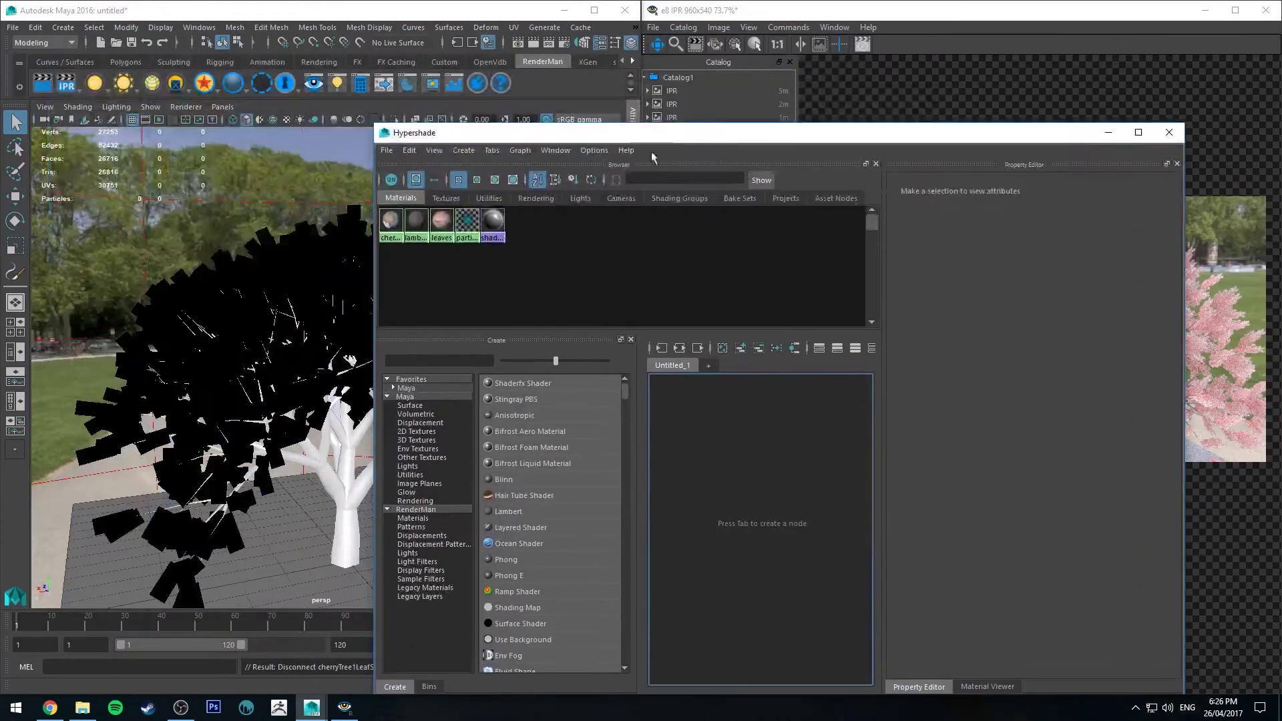
left_click(334, 504)
left_click(697, 348)
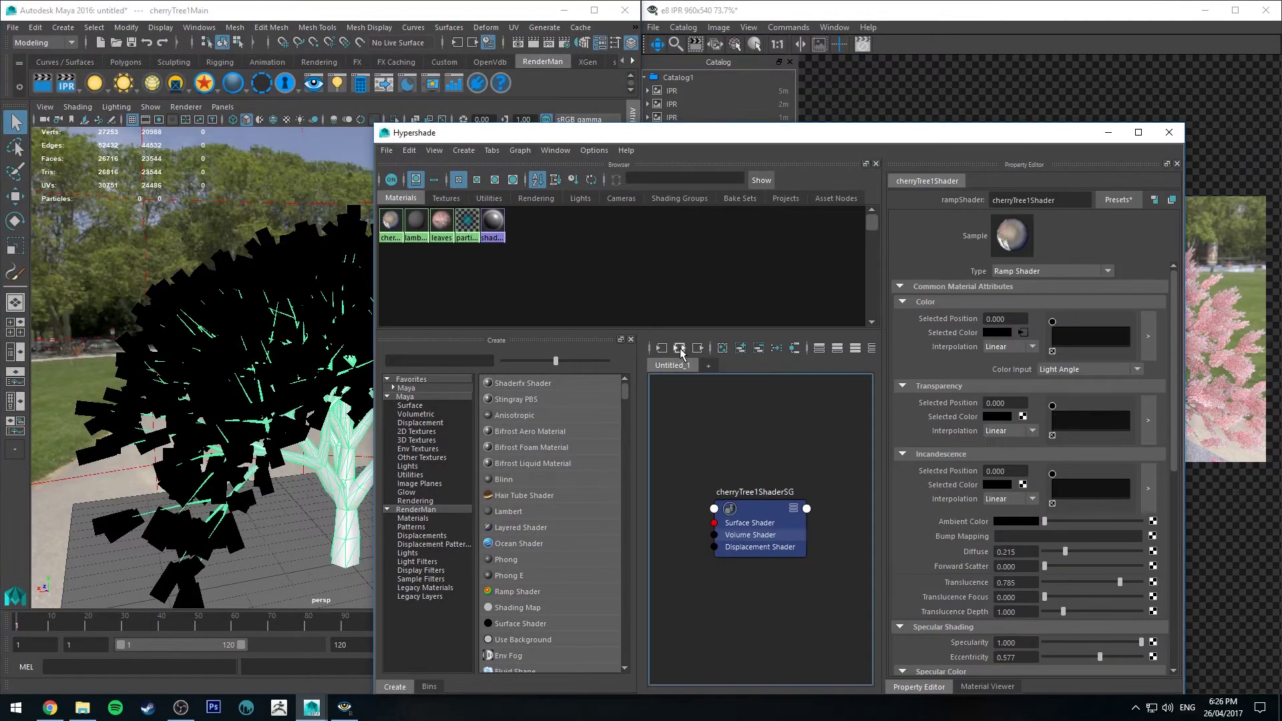
double_click(707, 131)
key("f")
left_click(579, 463)
left_click(306, 221)
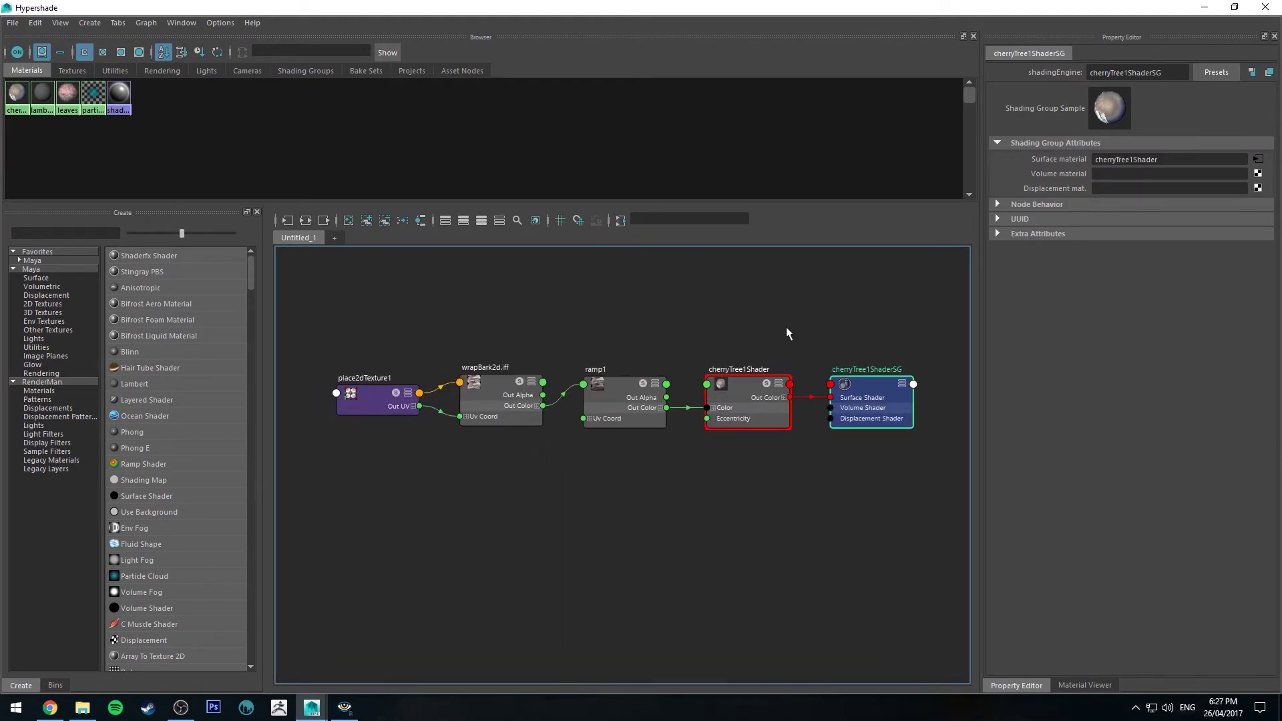
Step: Expand cherryTree1Shader to show all attributes, move it up in the graph, and inspect the ramp1 and wrapBark2d.iff nodes
left_click(746, 394)
key("3")
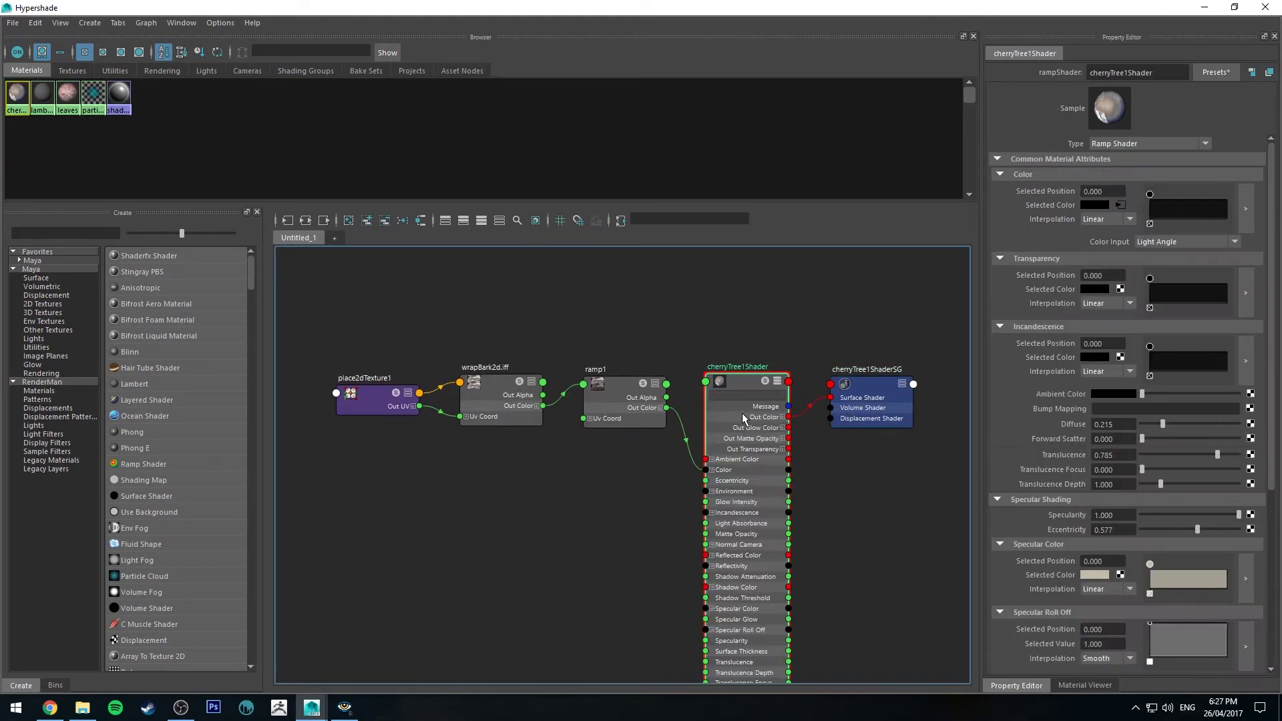
left_click_drag(740, 381, 748, 295)
left_click(622, 383)
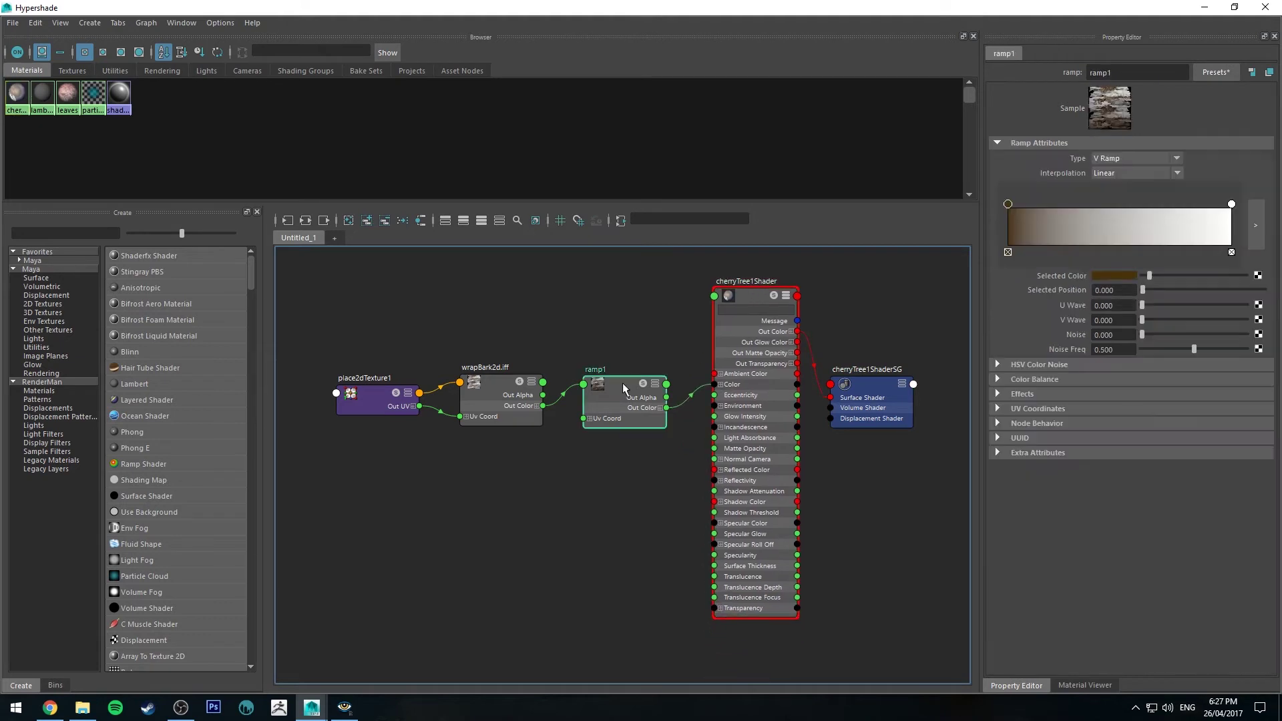
left_click(494, 392)
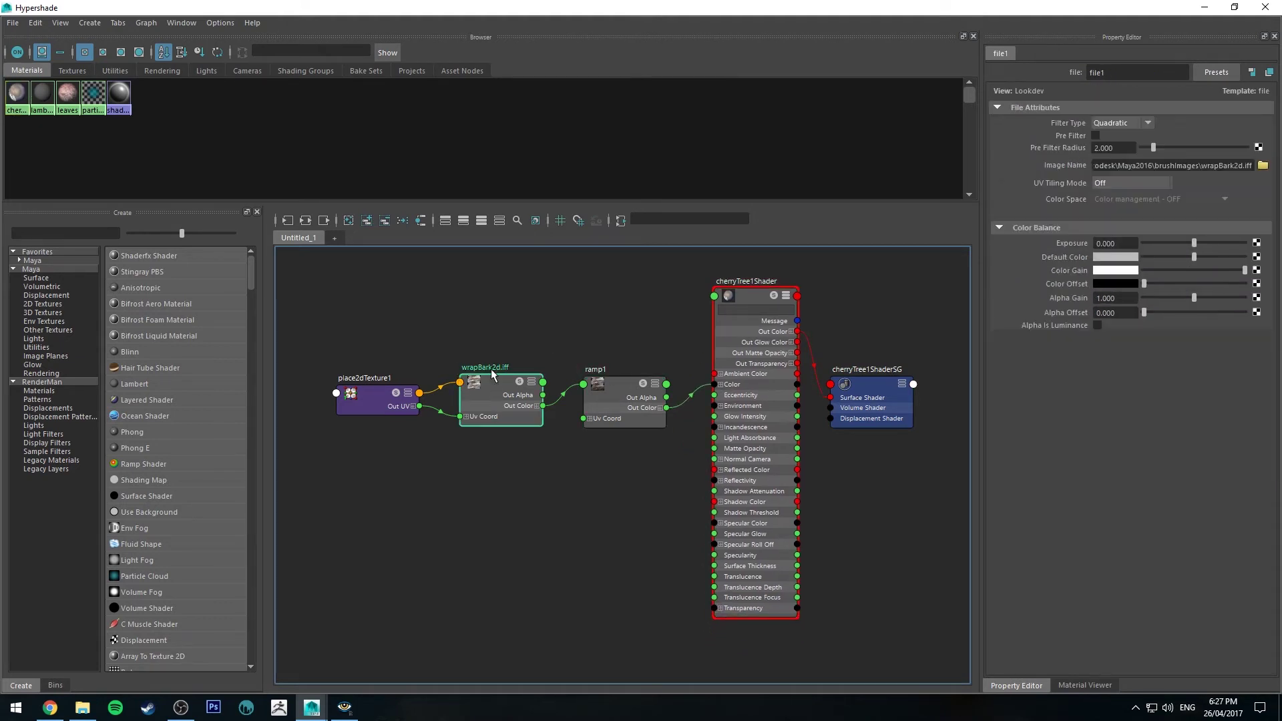
scroll(503, 372, "down", 2)
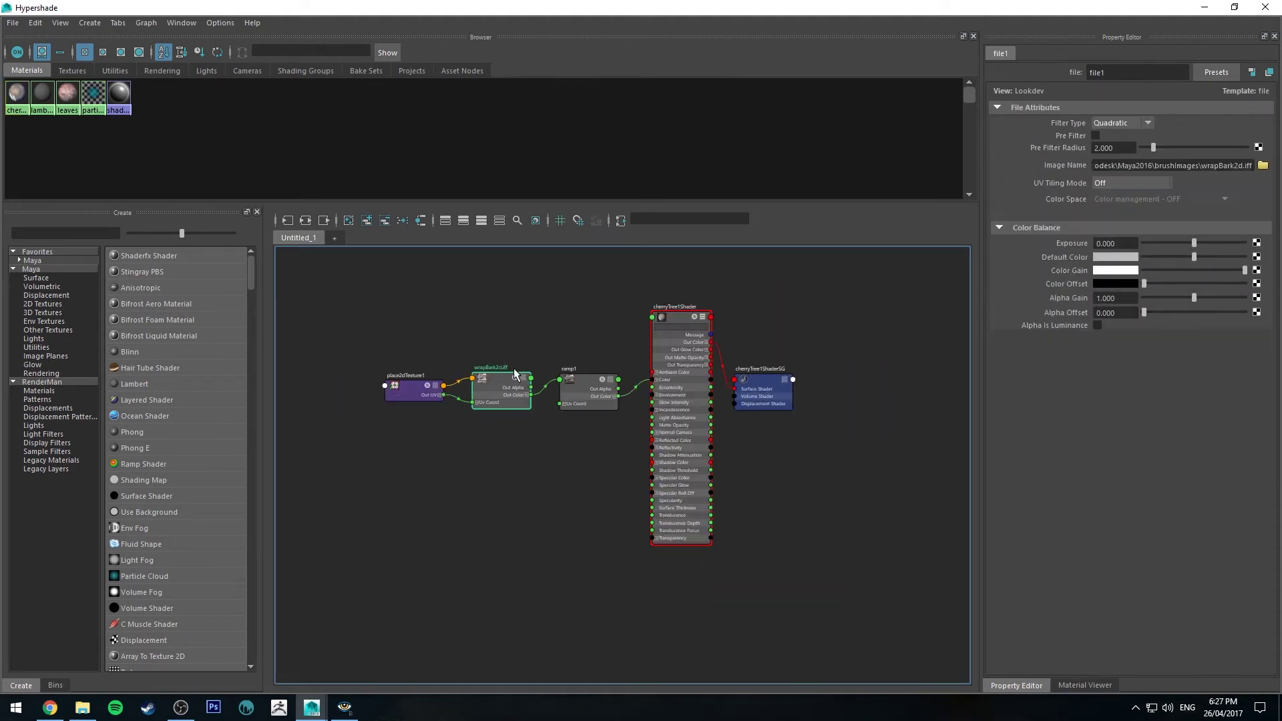
Step: Assign a new PxrSurface material to the trunk mesh and maximize the Hypershade to show both networks
left_click_drag(831, 2, 856, 53)
left_click(349, 488)
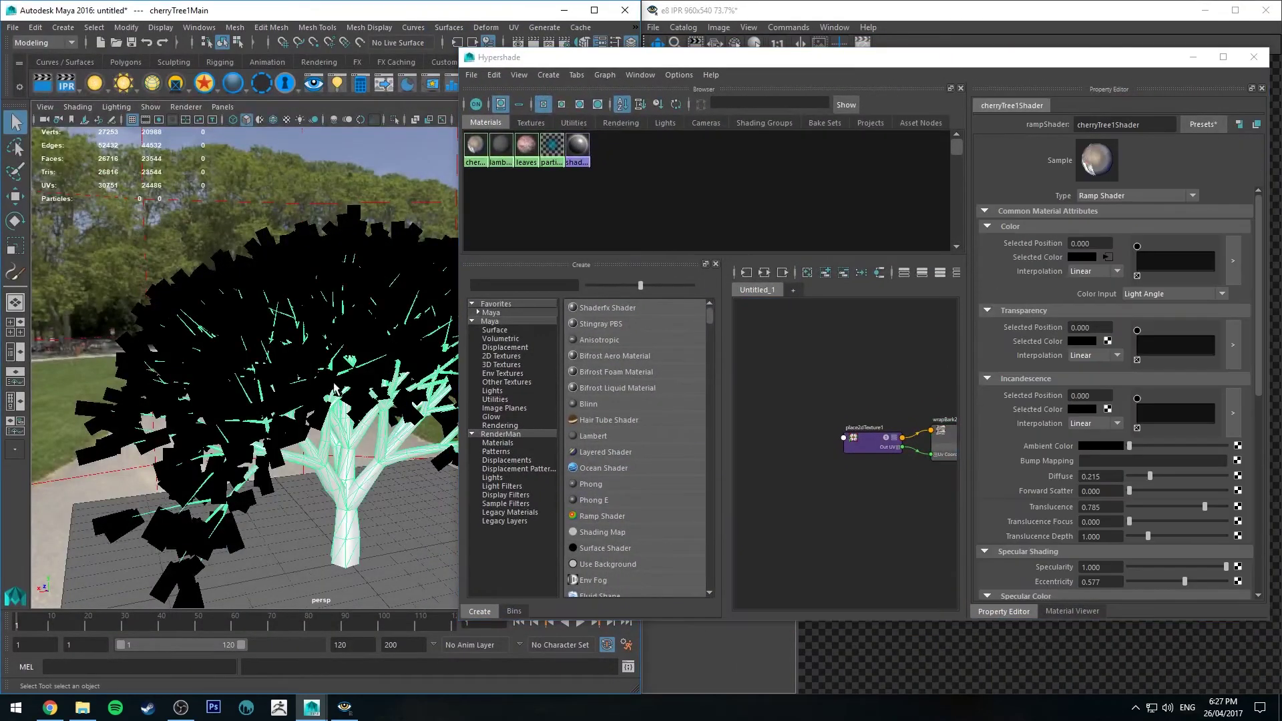
left_click(200, 83)
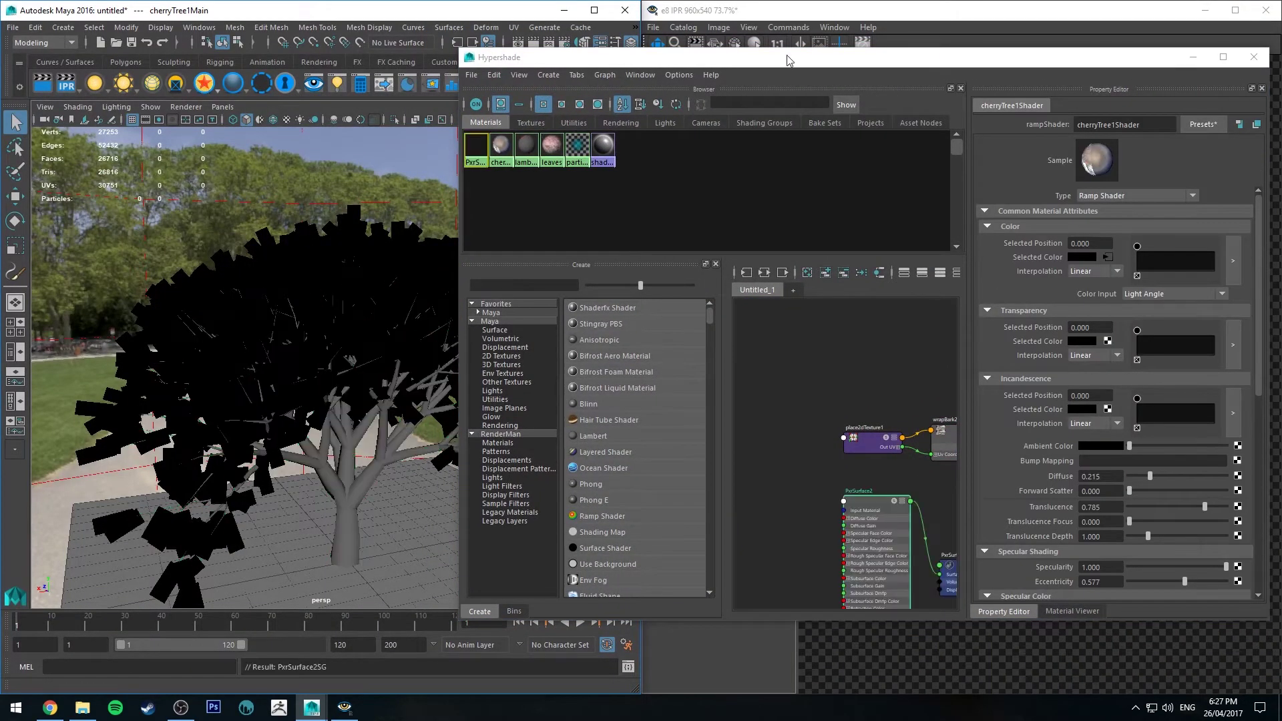
double_click(838, 61)
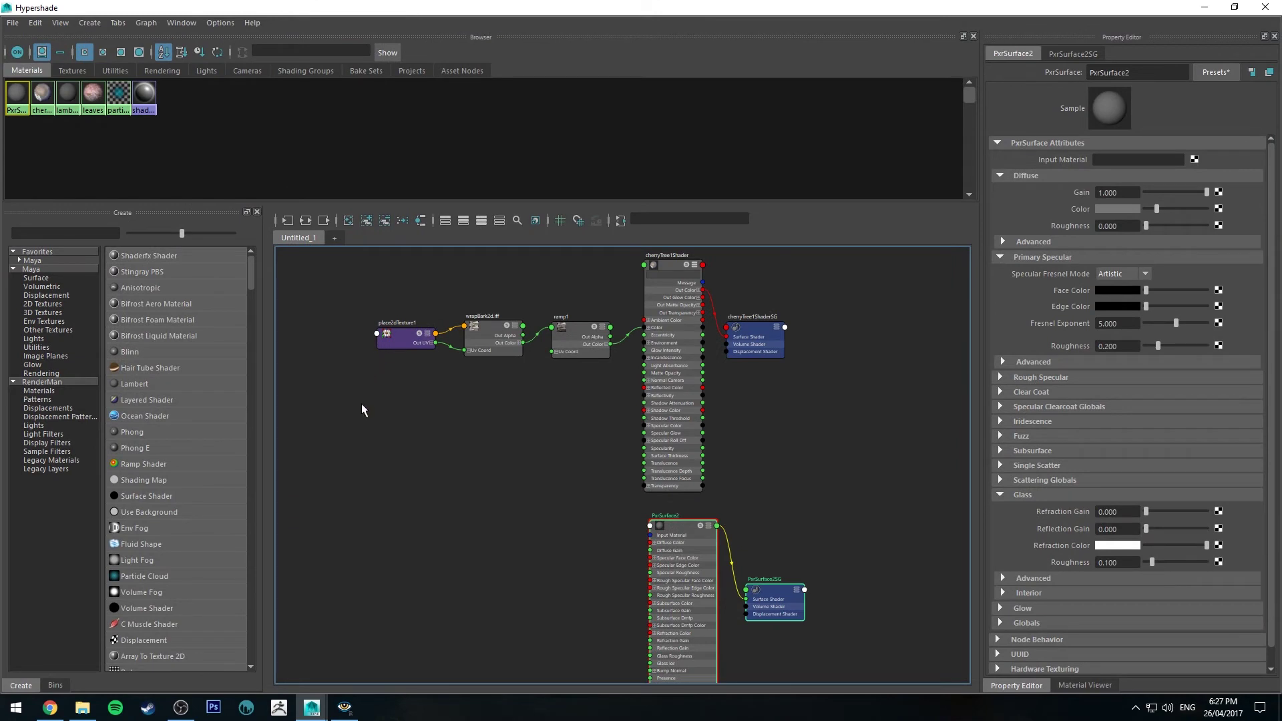
Step: Connect ramp1's Out Color to PxrSurface2's Diffuse Color, and delete the old cherryTree1Shader with its shading group
left_click_drag(384, 403, 543, 540)
left_click_drag(645, 327, 651, 543)
left_click_drag(821, 268, 702, 402)
key("Delete")
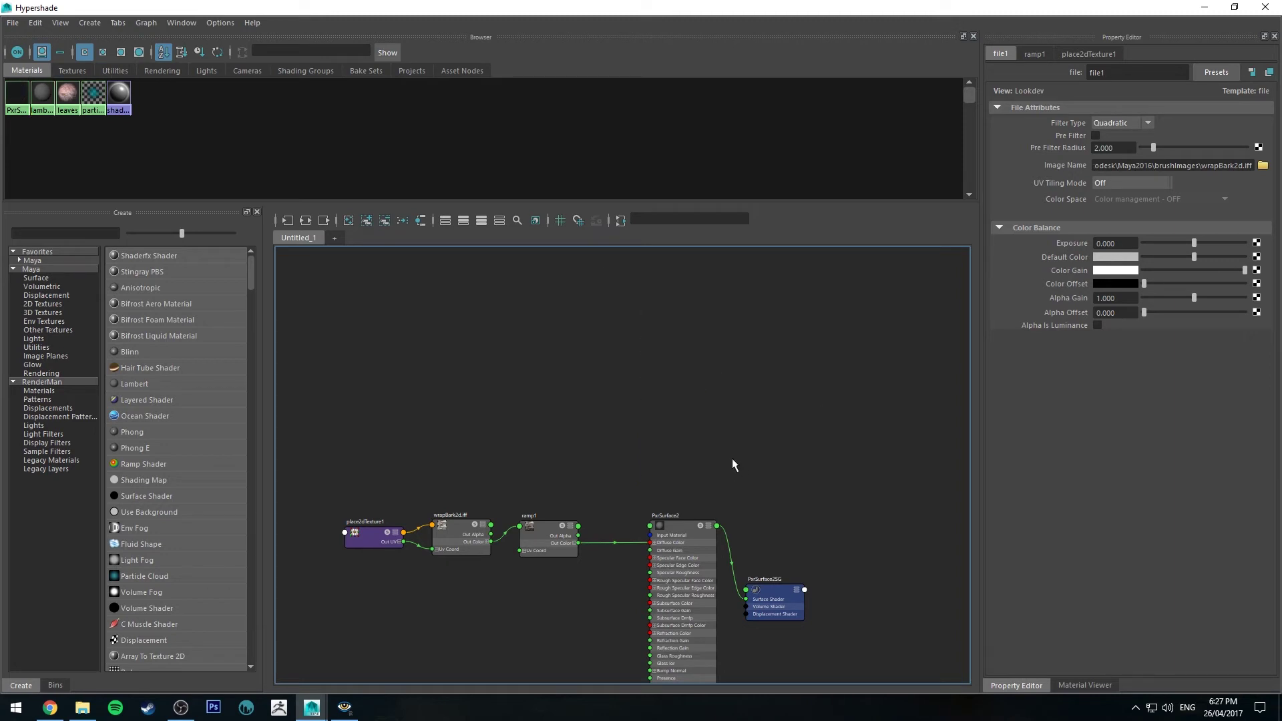
Step: Rename the trunk's PxrSurface2 material to bark
key("a")
left_click(673, 380)
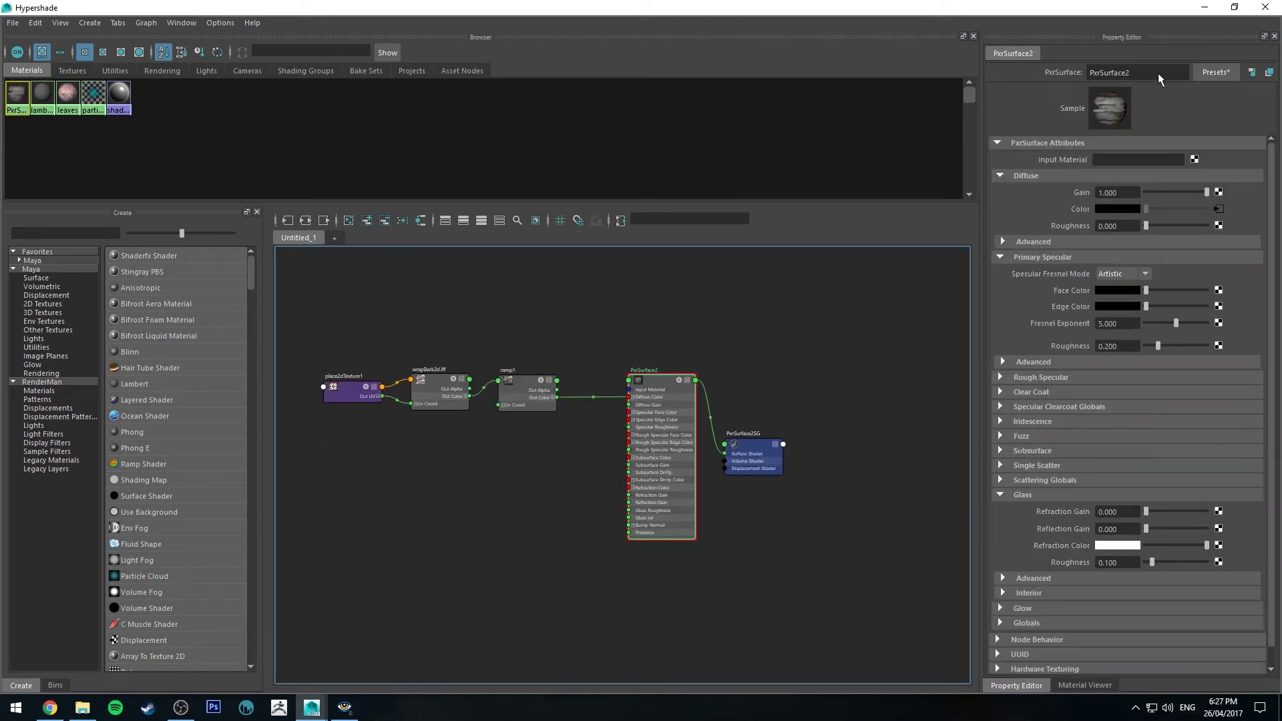
type("bark")
key("Return")
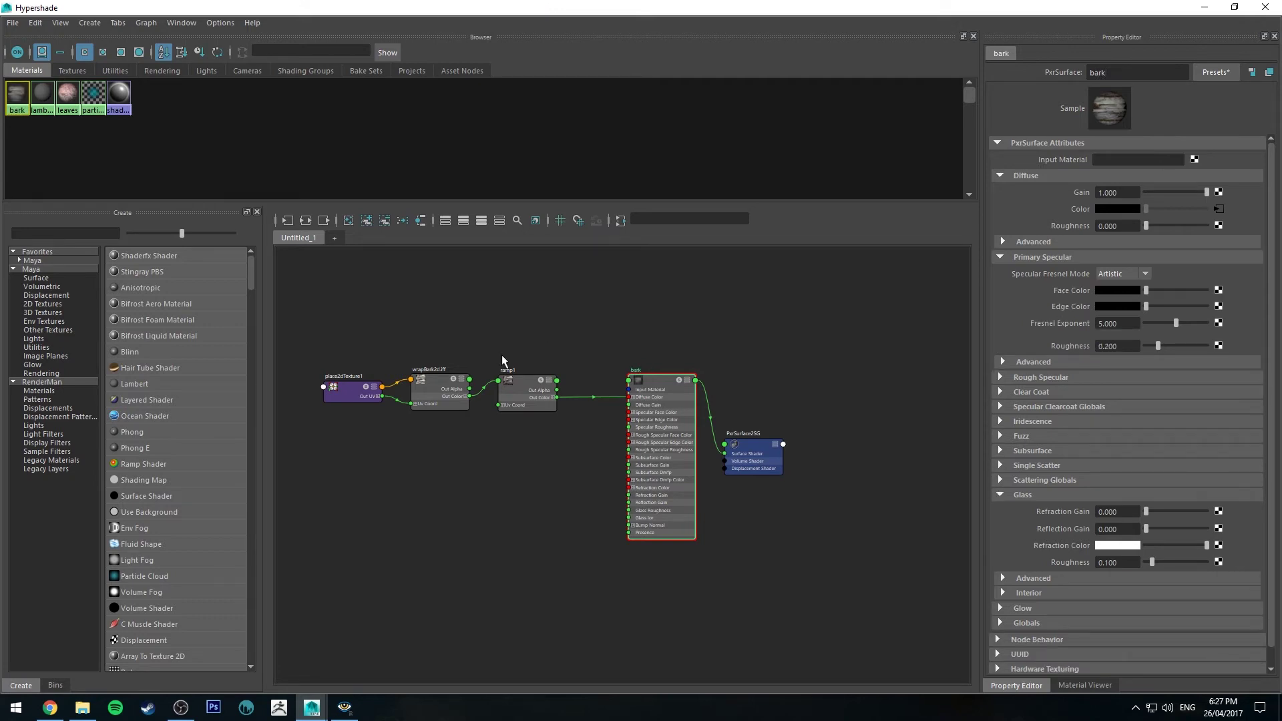
Step: Turn on textured display in the viewport and check the new bark in a fresh IPR render
left_click(1204, 7)
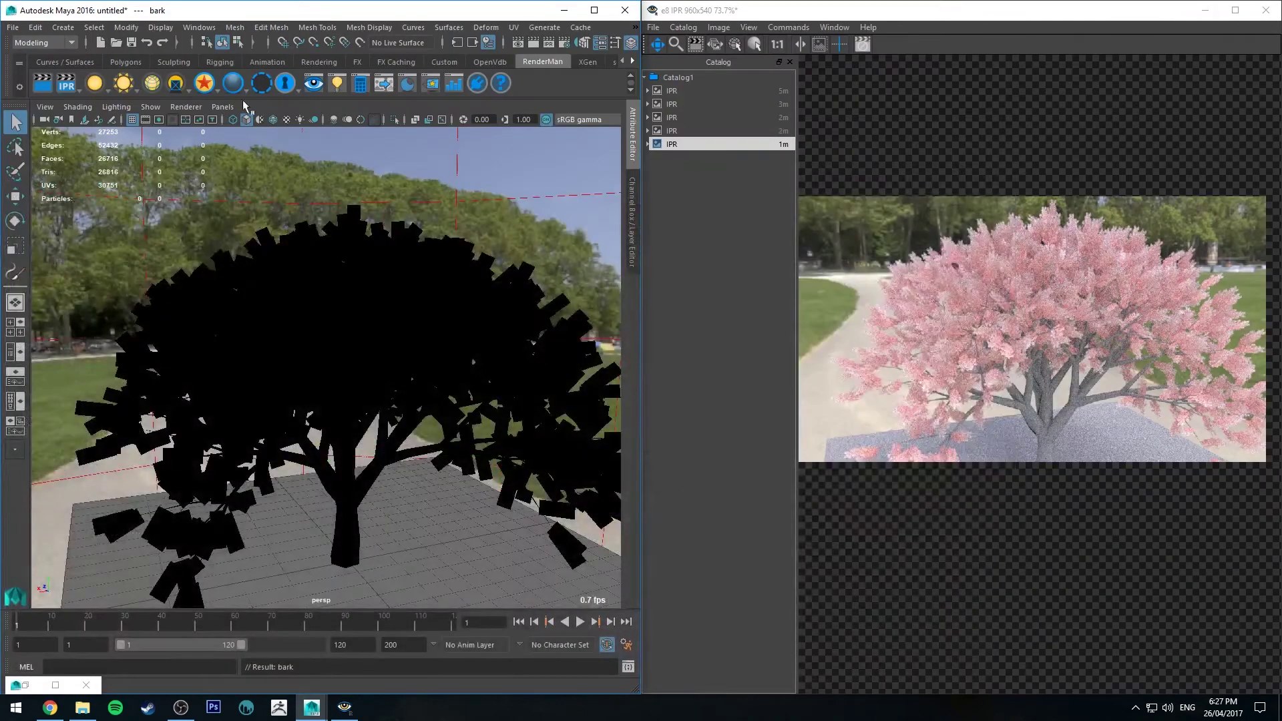
left_click(286, 120)
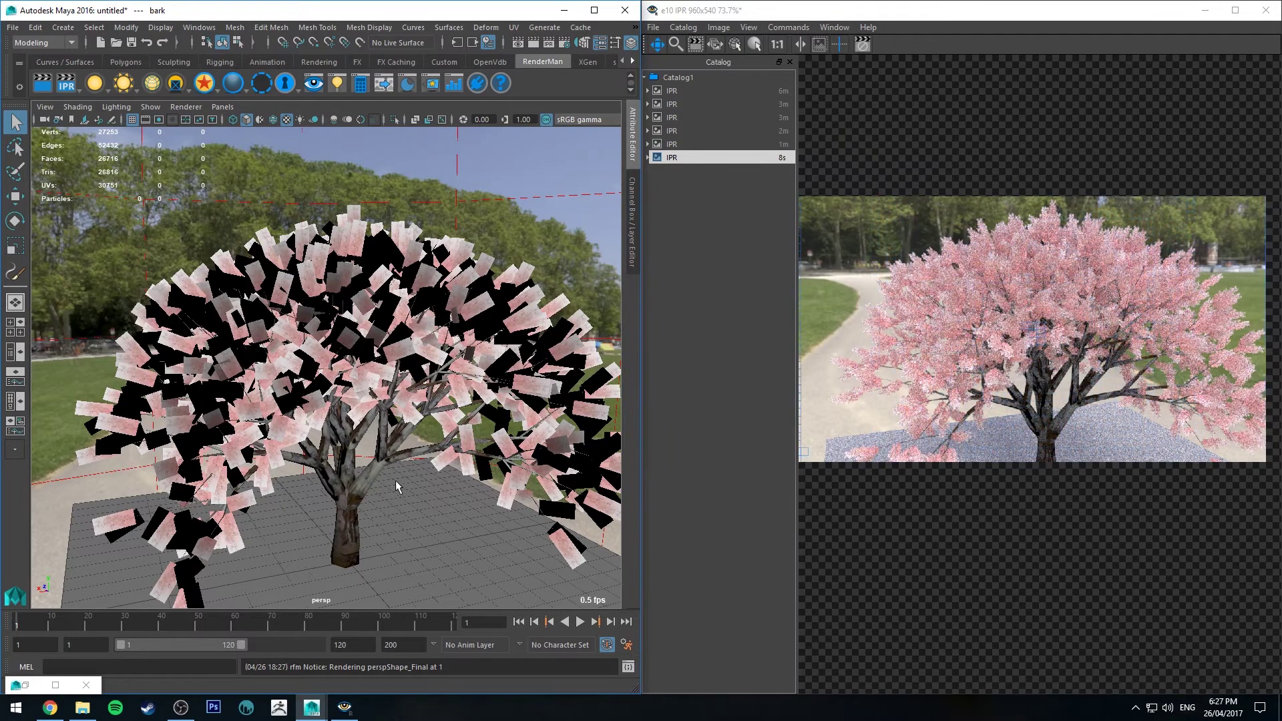
left_click(852, 54)
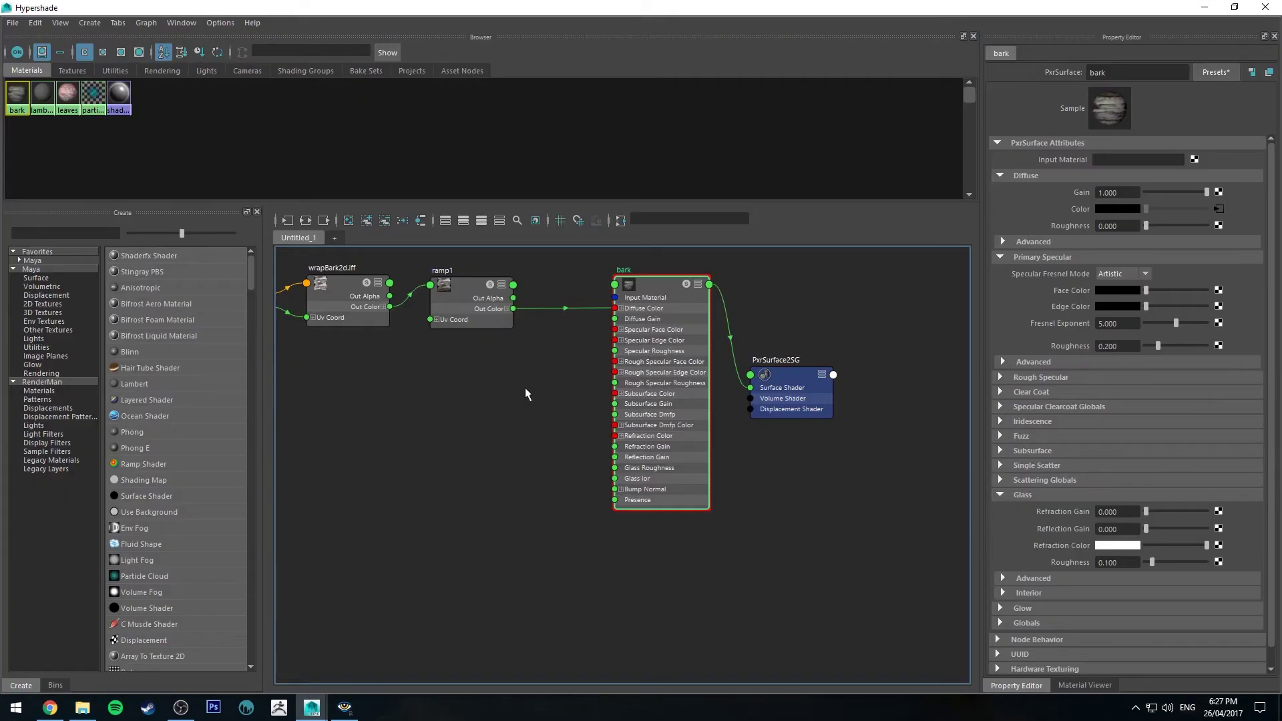
Step: Create a PxrBump node and place it below ramp1 in the bark network
key("Tab")
type("pxrbump")
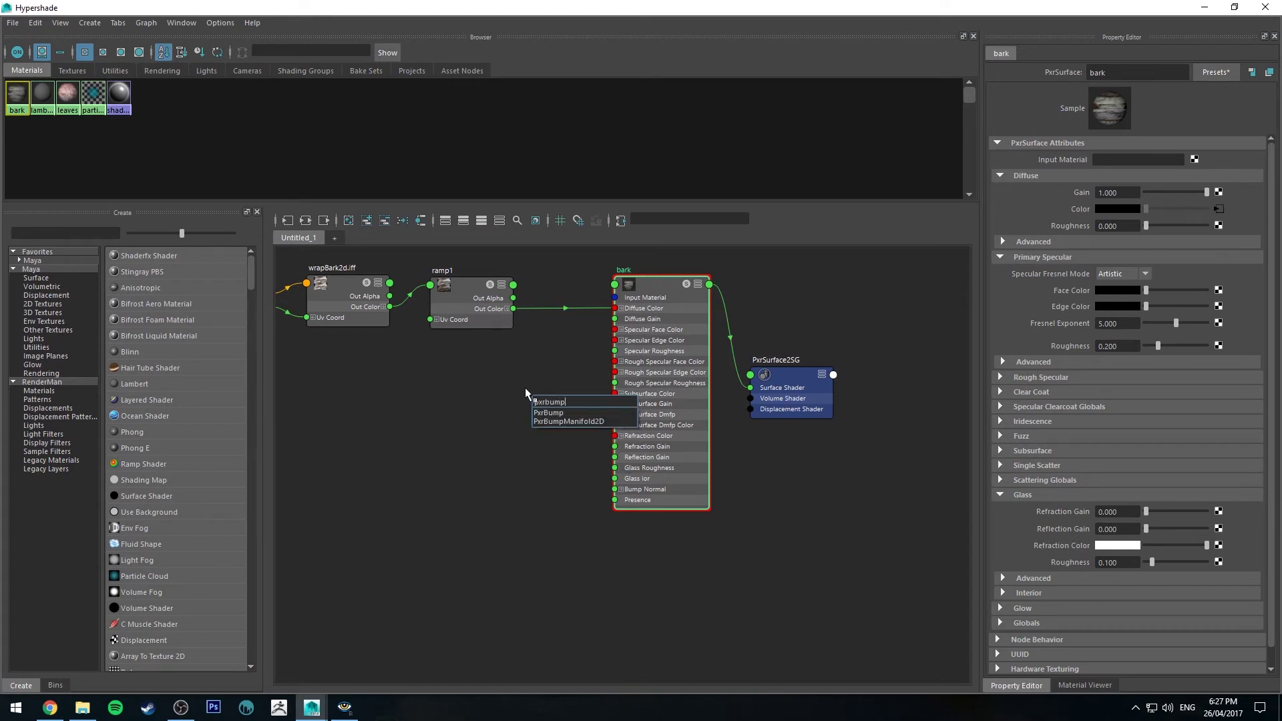
key("Down")
key("Return")
left_click_drag(574, 392, 534, 396)
Step: Connect ramp1's Out Alpha to PxrBump1's Input Bump and PxrBump1's Result N to bark's Bump Normal
mouse_move(514, 309)
left_mouse_down()
mouse_move(493, 448)
mouse_move(546, 400)
left_mouse_up()
left_click(513, 362)
key("Delete")
mouse_move(513, 298)
left_mouse_down()
mouse_move(512, 418)
mouse_move(523, 397)
left_mouse_up()
key("3")
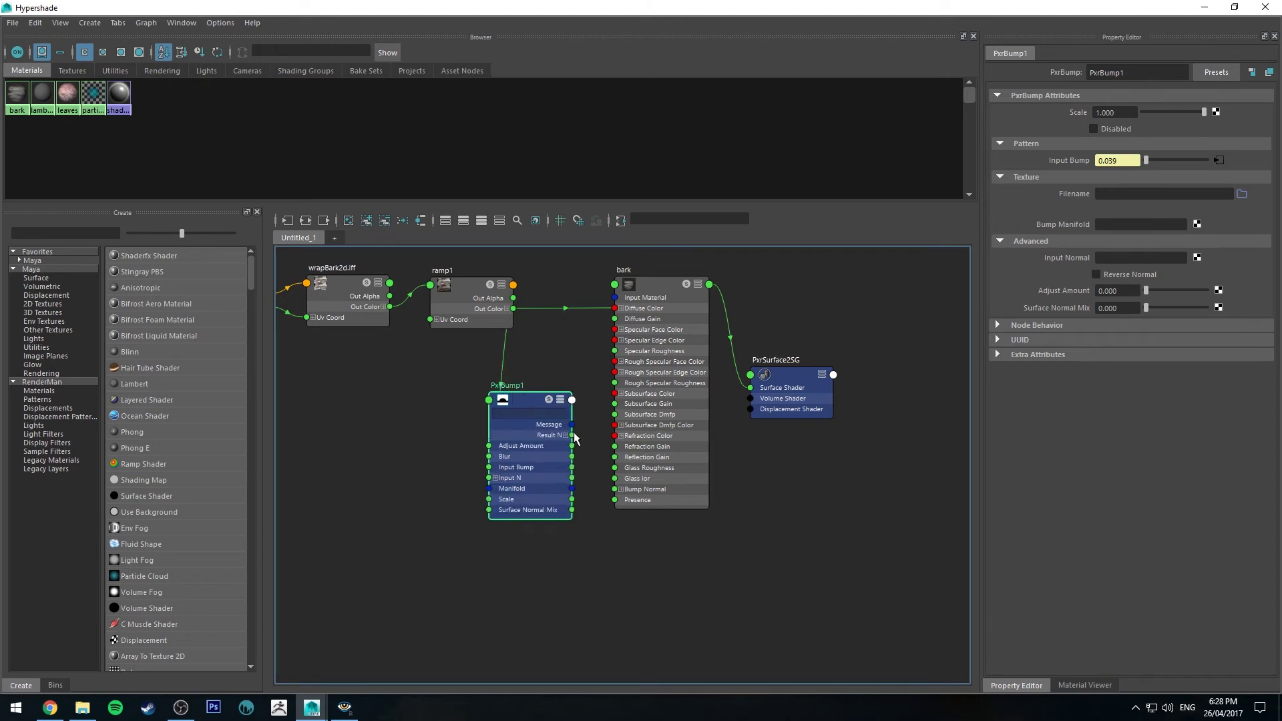
left_click_drag(572, 436, 615, 489)
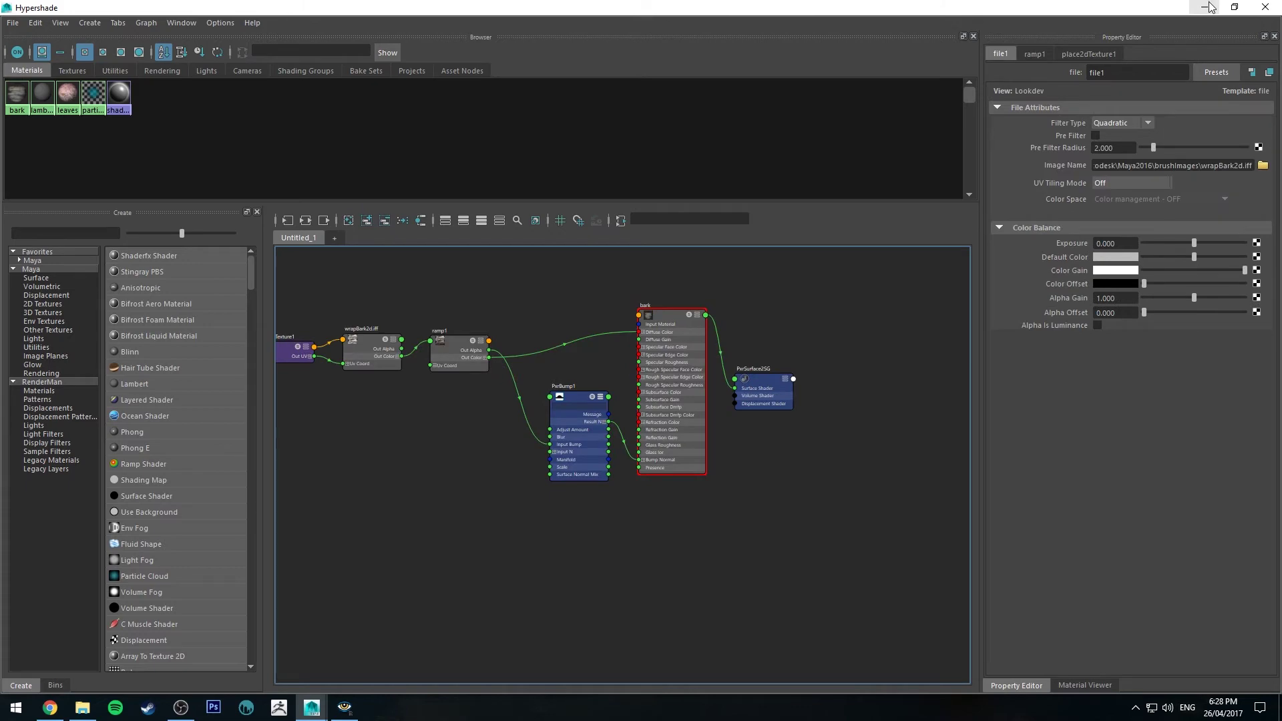
left_click(1207, 8)
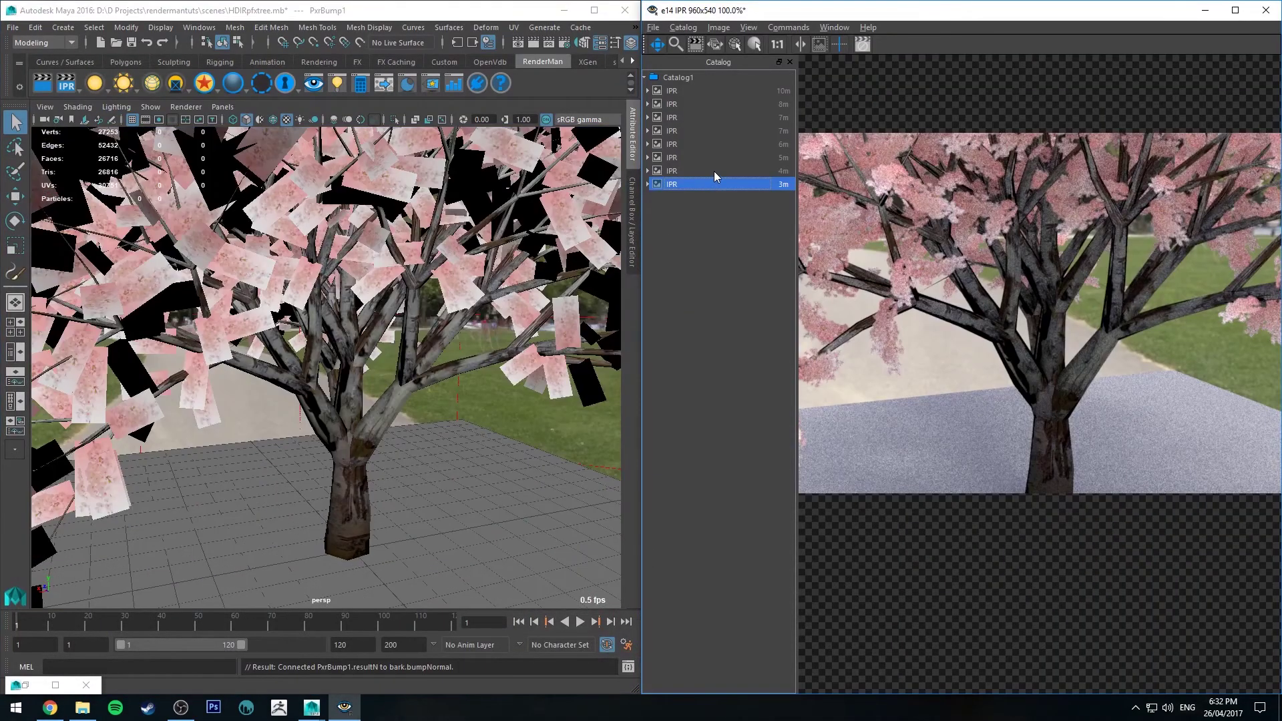
Step: Compare the bark in the last two IPR renders by switching between them in the catalog
left_click(715, 171)
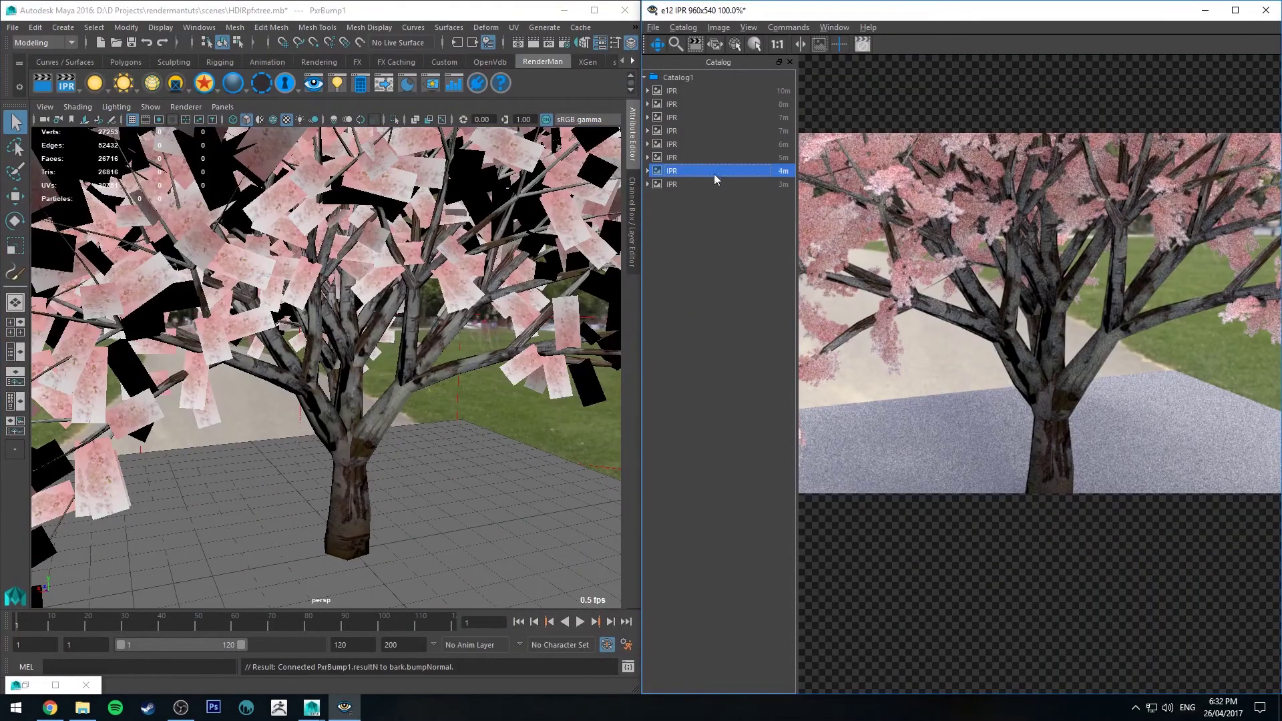
left_click(713, 184)
left_click(714, 171)
left_click(731, 184)
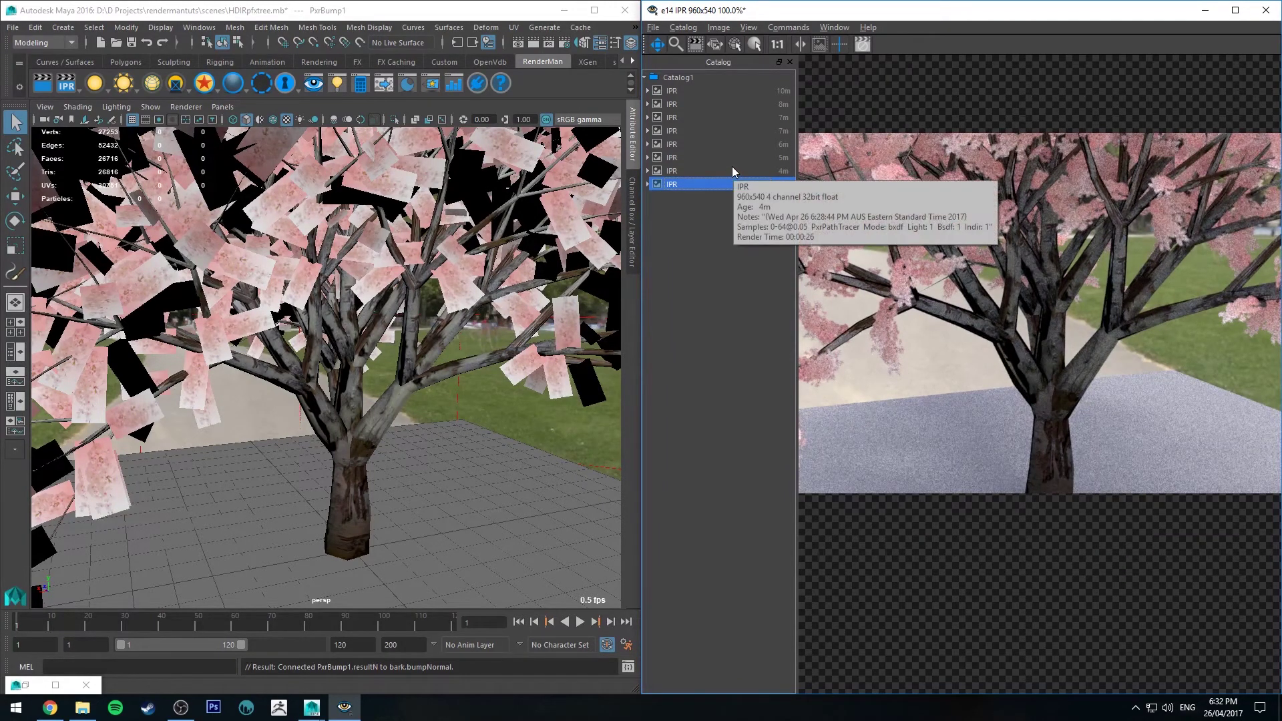
left_click(731, 168)
left_click(731, 184)
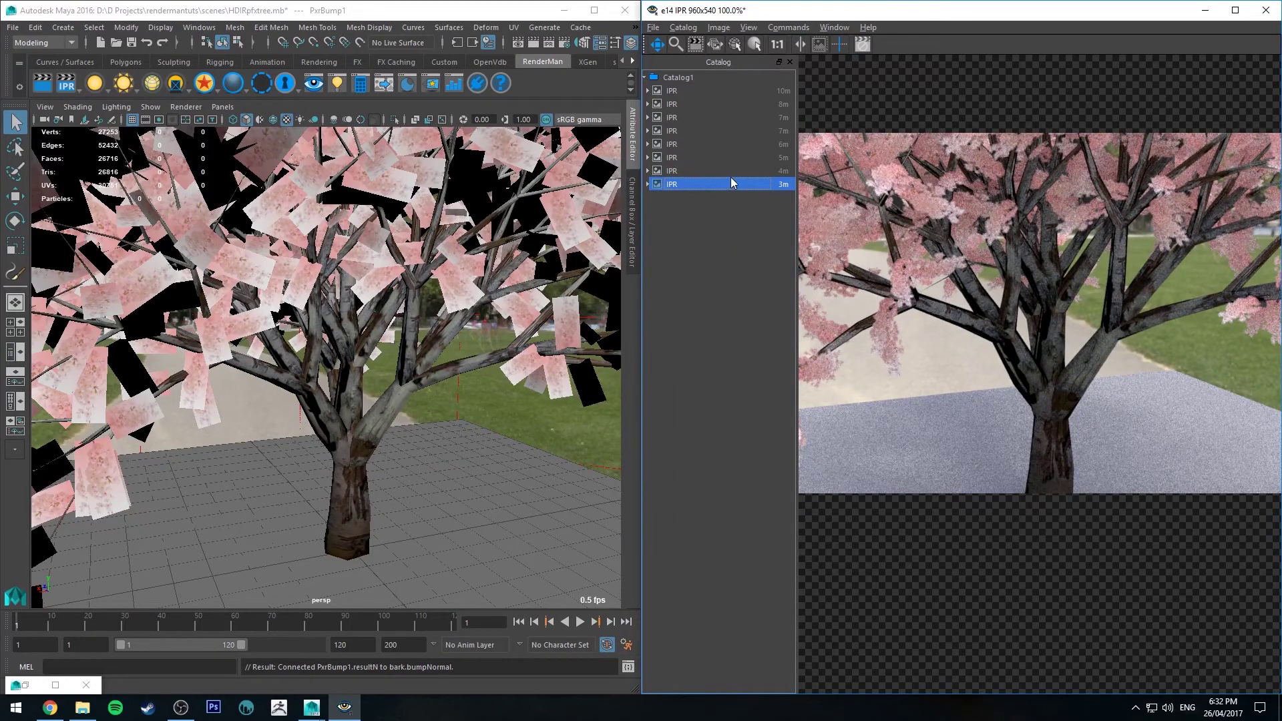
left_click(735, 172)
left_click(731, 185)
Step: Reframe the whole tree in the perspective view for a new IPR render, and hide the render catalog
left_click_drag(371, 264, 385, 284, "alt")
right_click_drag(384, 282, 360, 227, "alt")
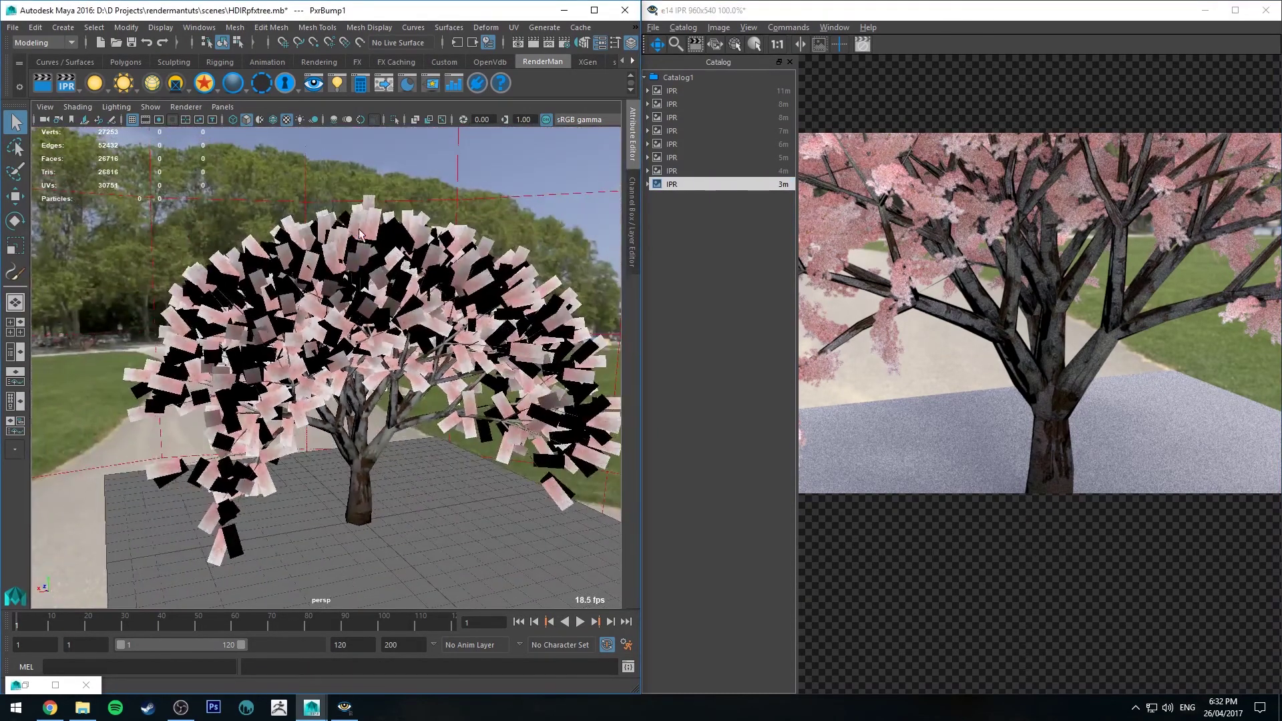
left_click_drag(450, 300, 401, 301, "alt")
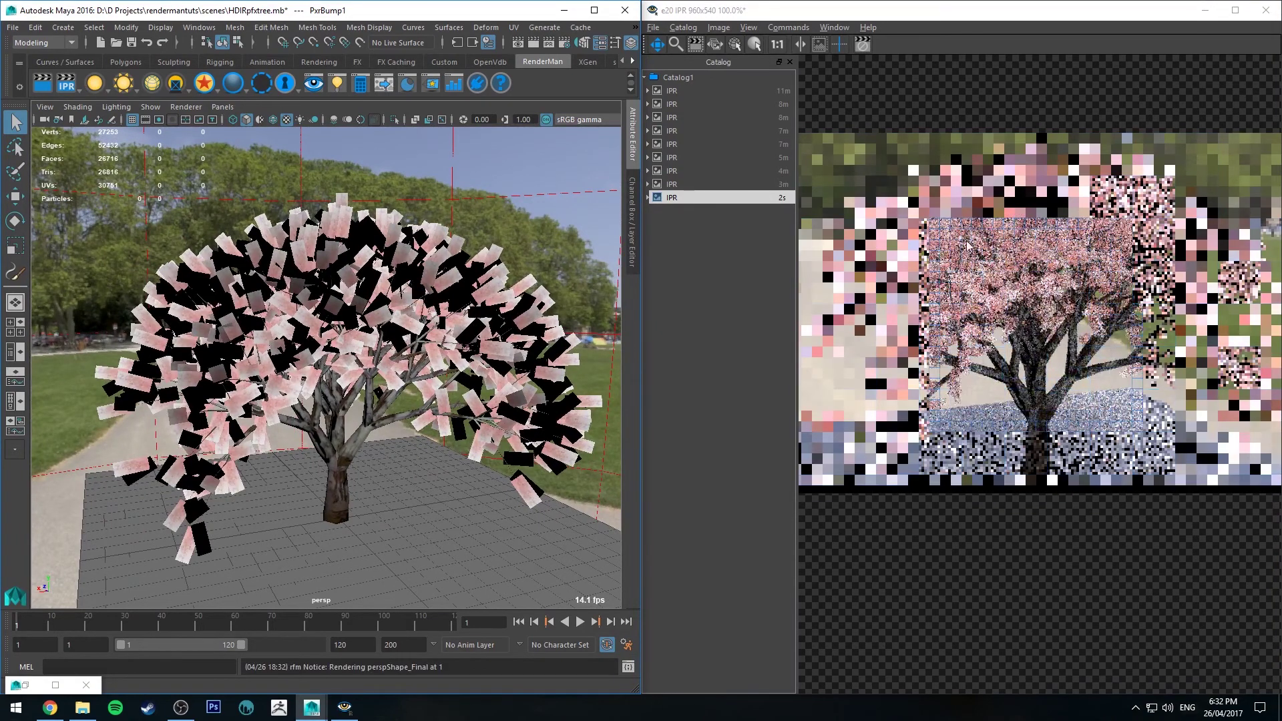
left_click_drag(1049, 177, 1034, 175)
key("space")
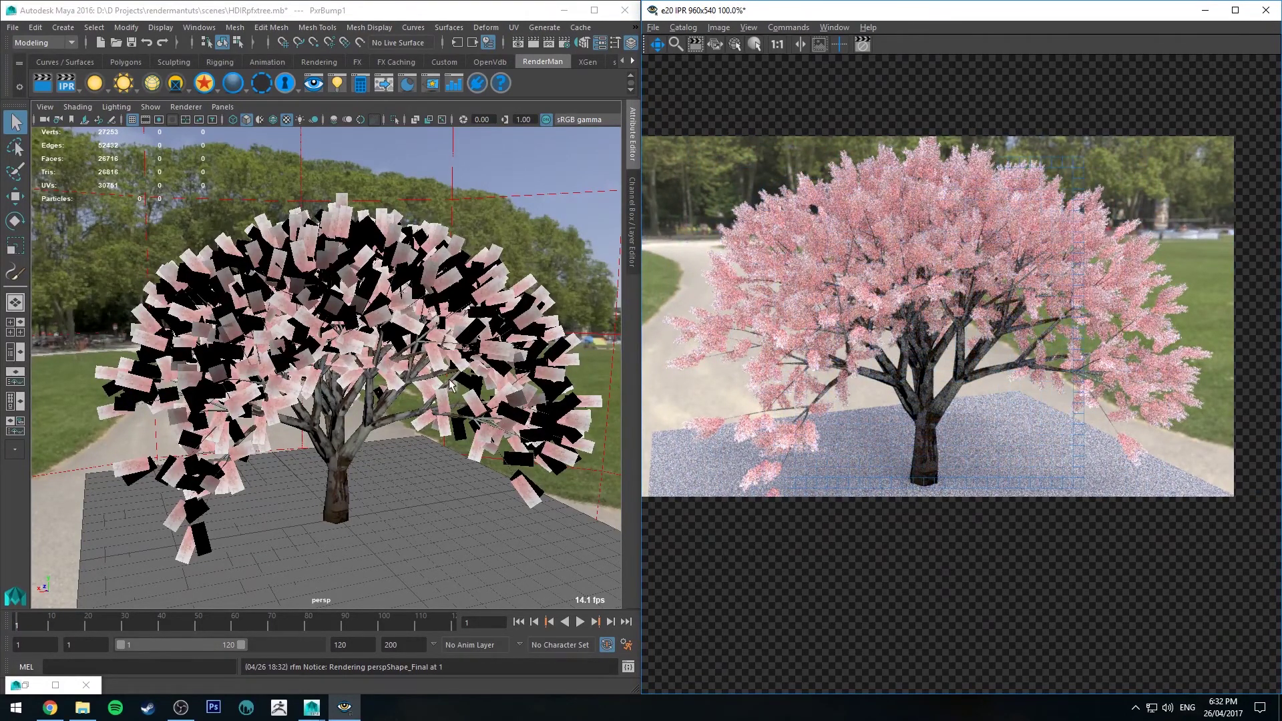
left_click(864, 44)
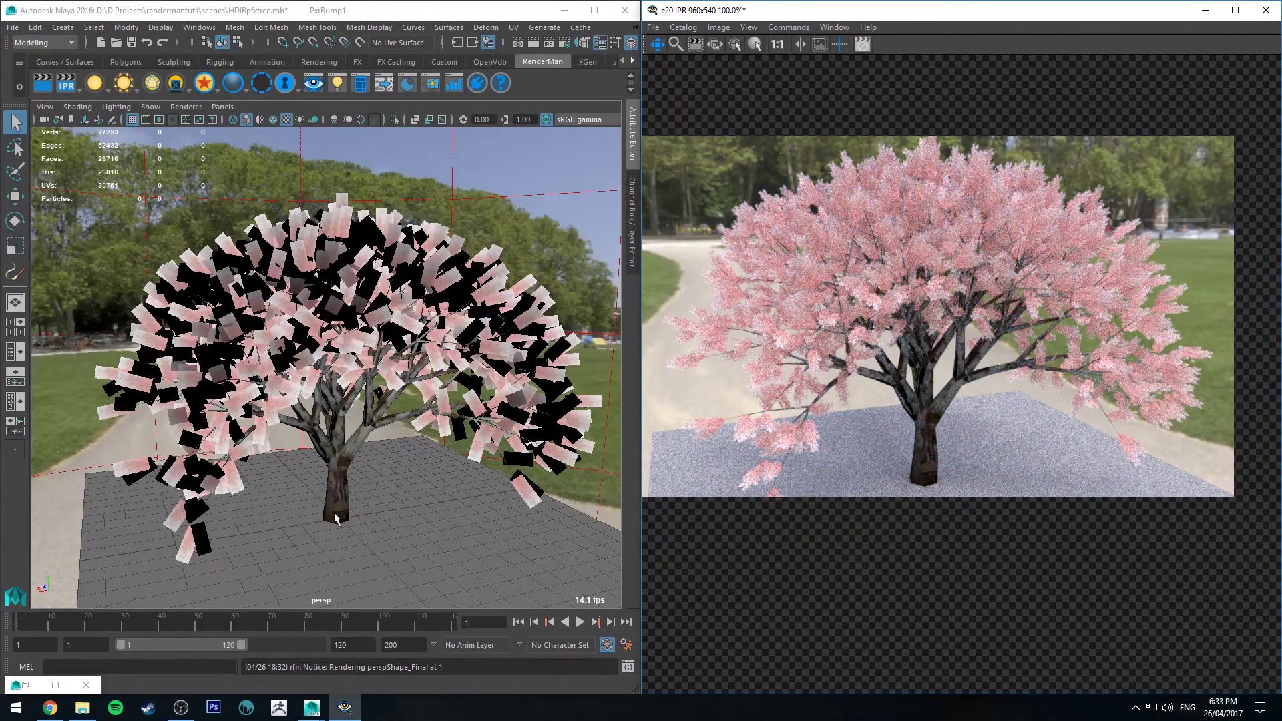
Step: Create a PxrHSL node and place it between wrapBark2d.iff and ramp1 in the bark network
left_click(27, 684)
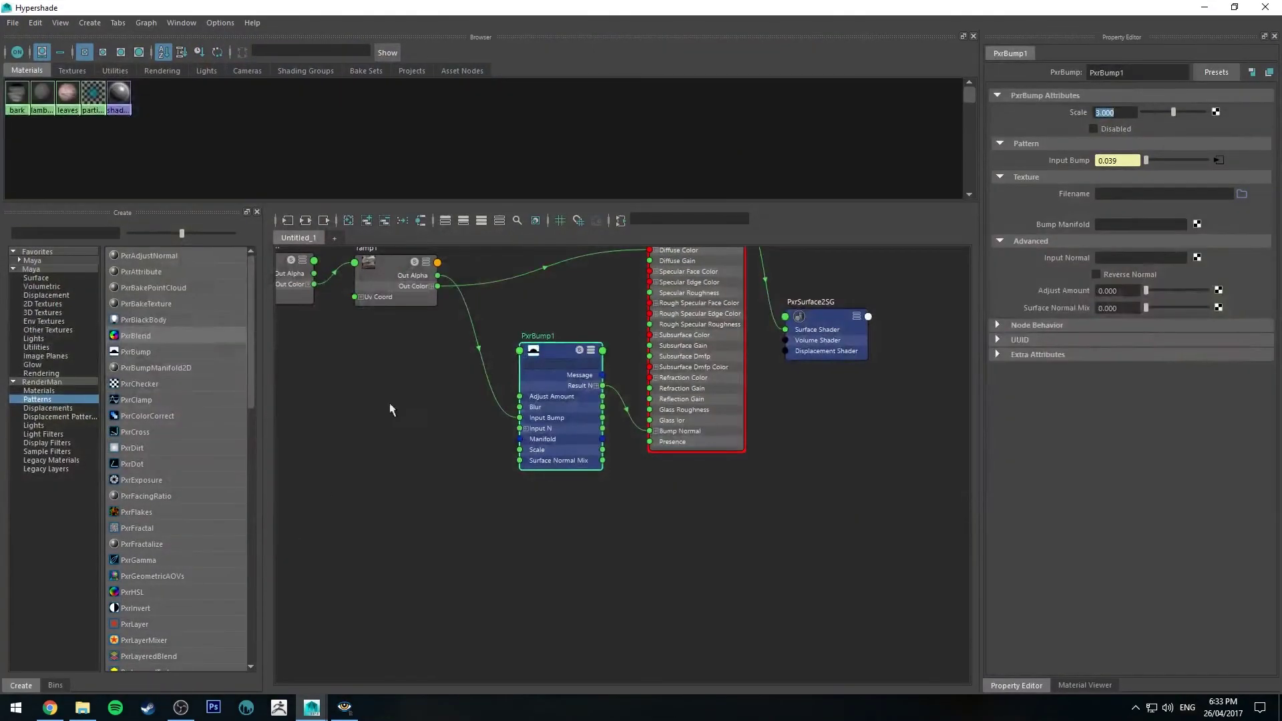
middle_click_drag(401, 386, 534, 502, "alt")
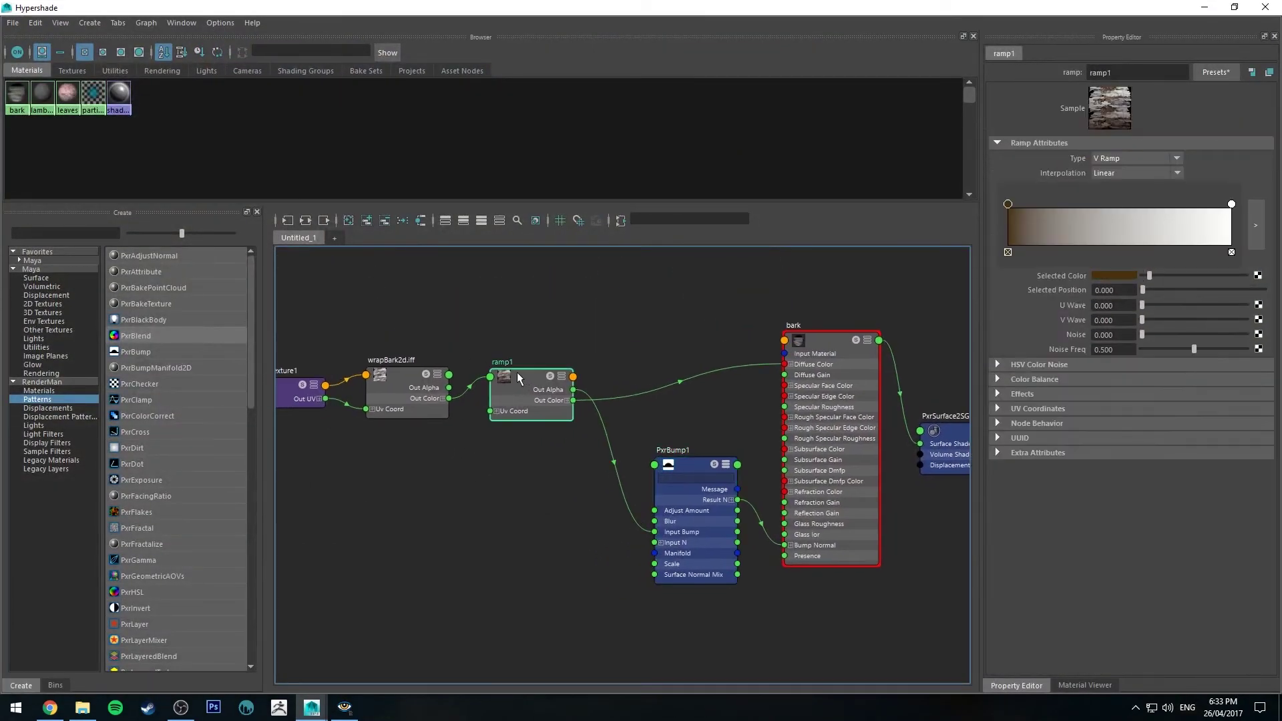
left_click(404, 373)
middle_click_drag(424, 345, 584, 333, "alt")
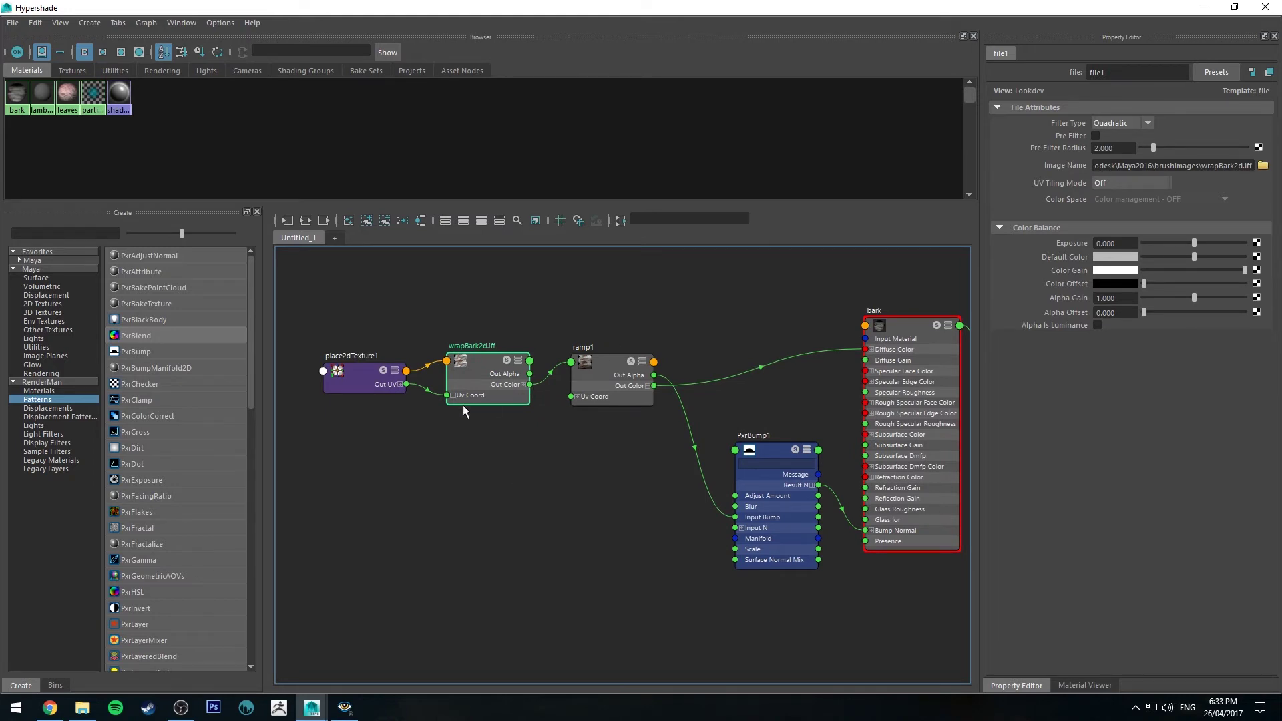
key("Tab")
type("pxr")
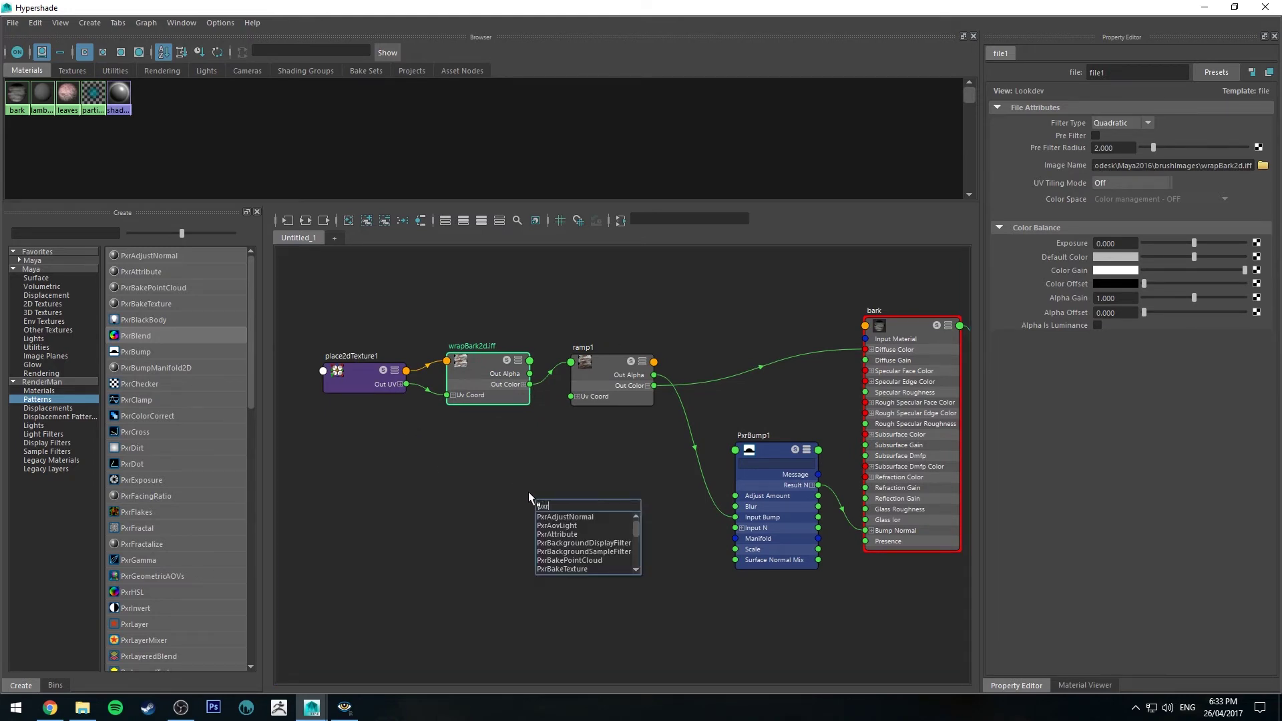
type("hsl")
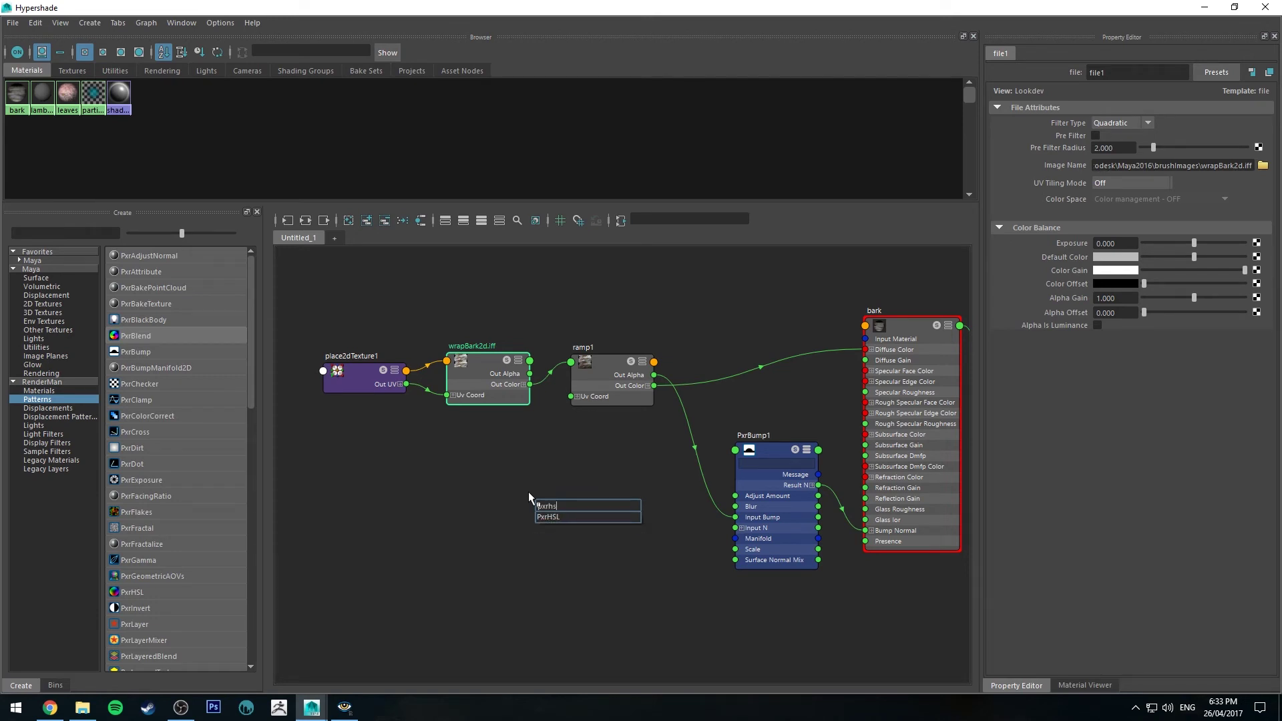
key("Return")
left_click_drag(325, 422, 380, 368)
left_click_drag(578, 511, 558, 453)
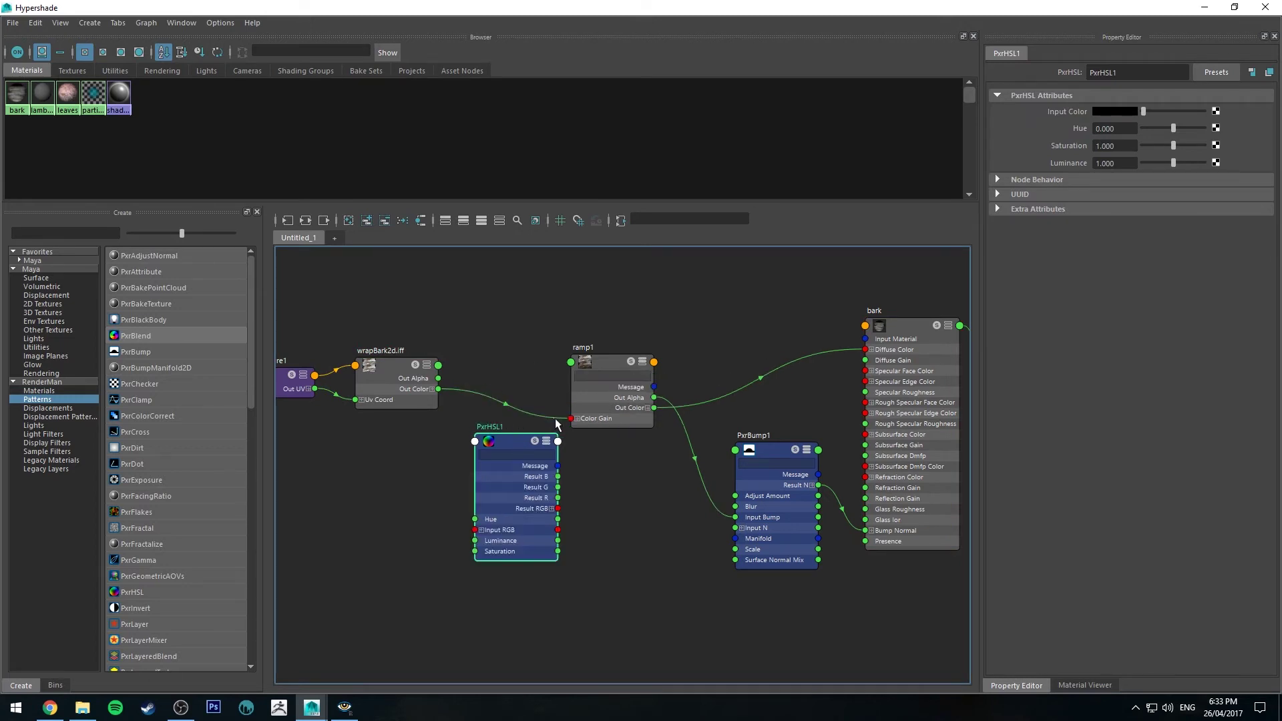
Step: Reroute wrapBark2d.iff's Out Color into PxrHSL1's Input RGB, and connect its Result RGB to ramp1's Color Gain
left_click(548, 404)
left_click_drag(548, 422, 475, 529)
left_click(516, 444)
left_click_drag(516, 444, 508, 374)
left_click_drag(550, 438, 572, 418)
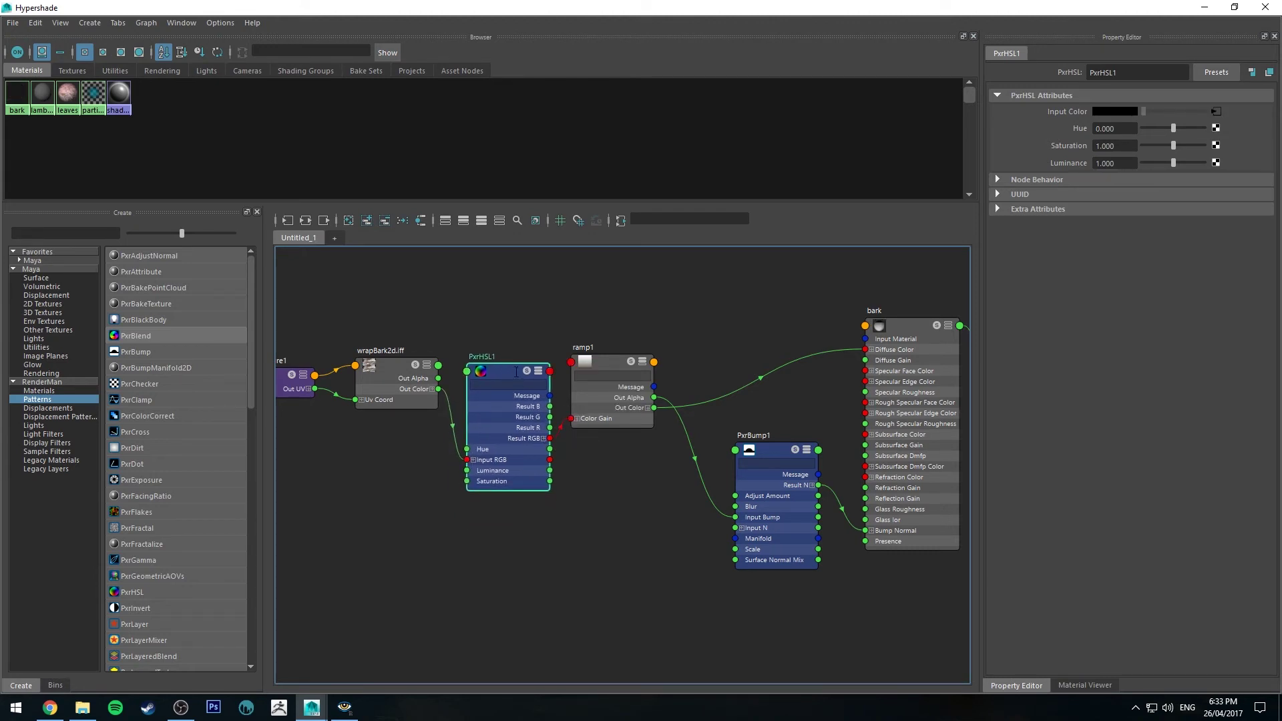
left_click_drag(509, 377, 507, 368)
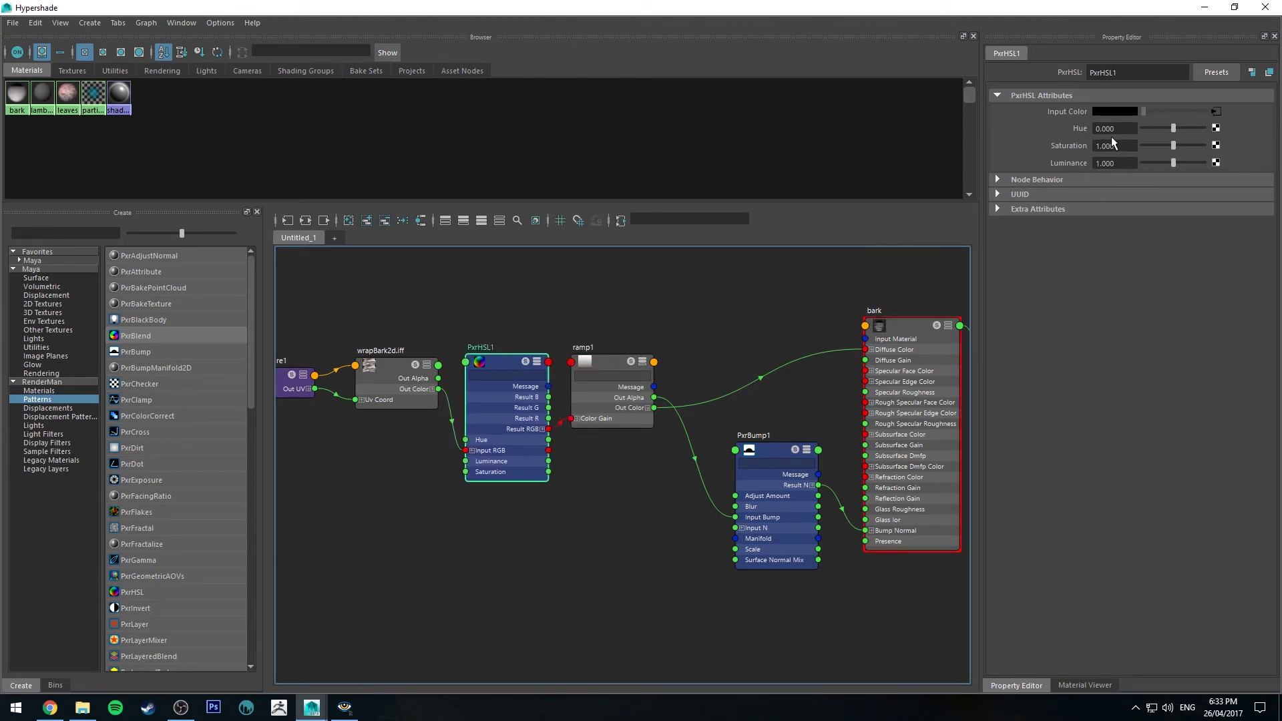
Step: Set PxrHSL1's Luminance to 2 and compare the new IPR render with the previous one
left_click(1111, 163)
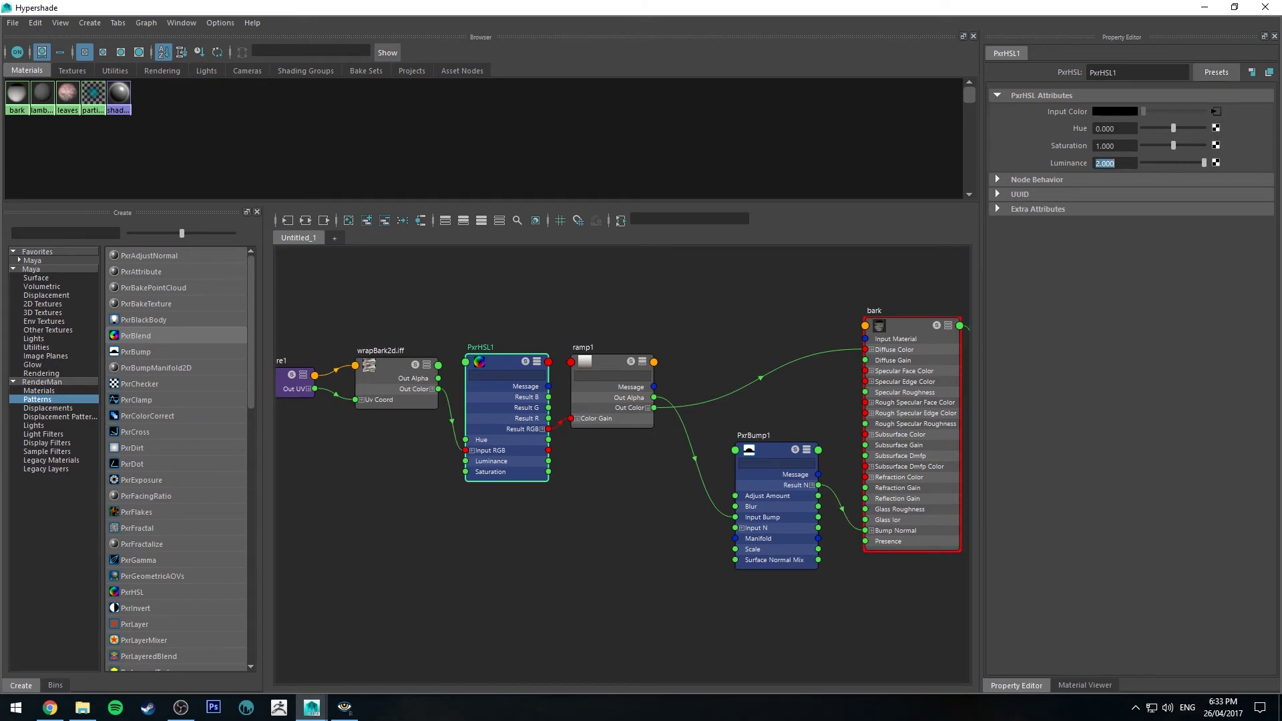
left_click_drag(1062, 8, 661, 159)
left_click_drag(336, 162, 102, 133)
left_click(706, 6)
key("space")
left_click(708, 200)
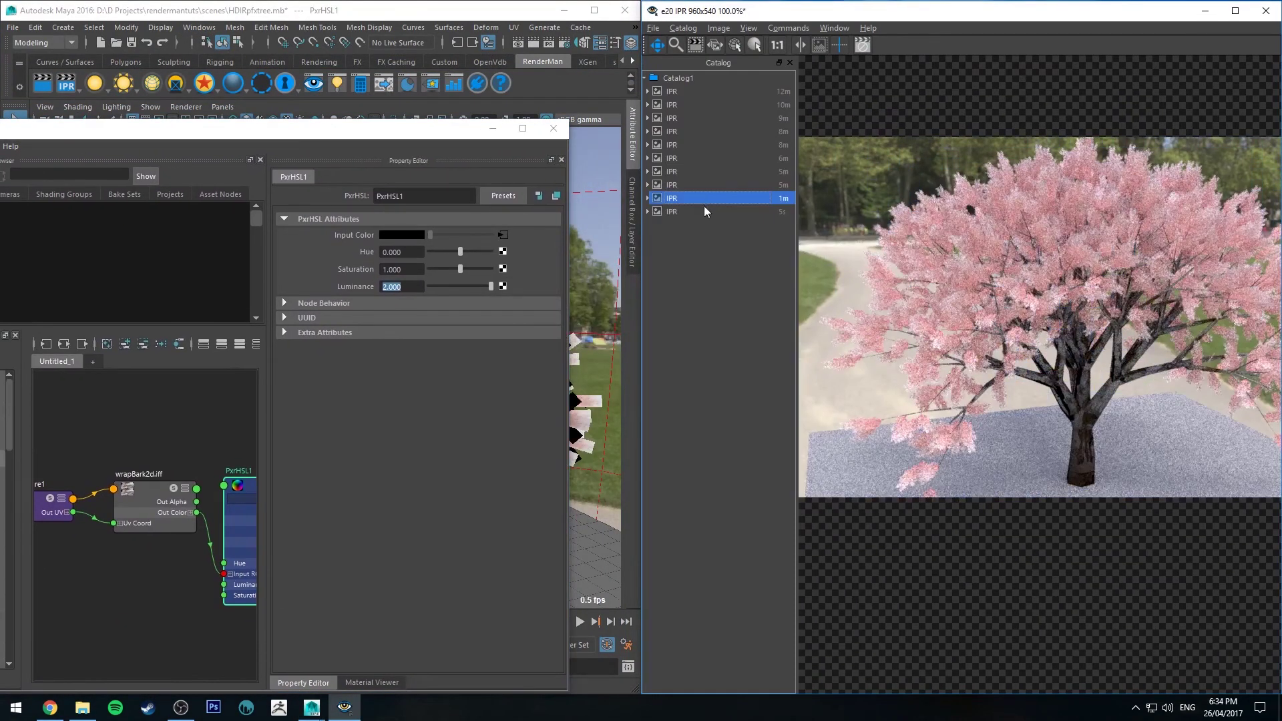
left_click(701, 213)
Step: Set PxrHSL1's Luminance to 4, keeping the Hypershade window beside the IPR render
left_click_drag(434, 132, 724, 53)
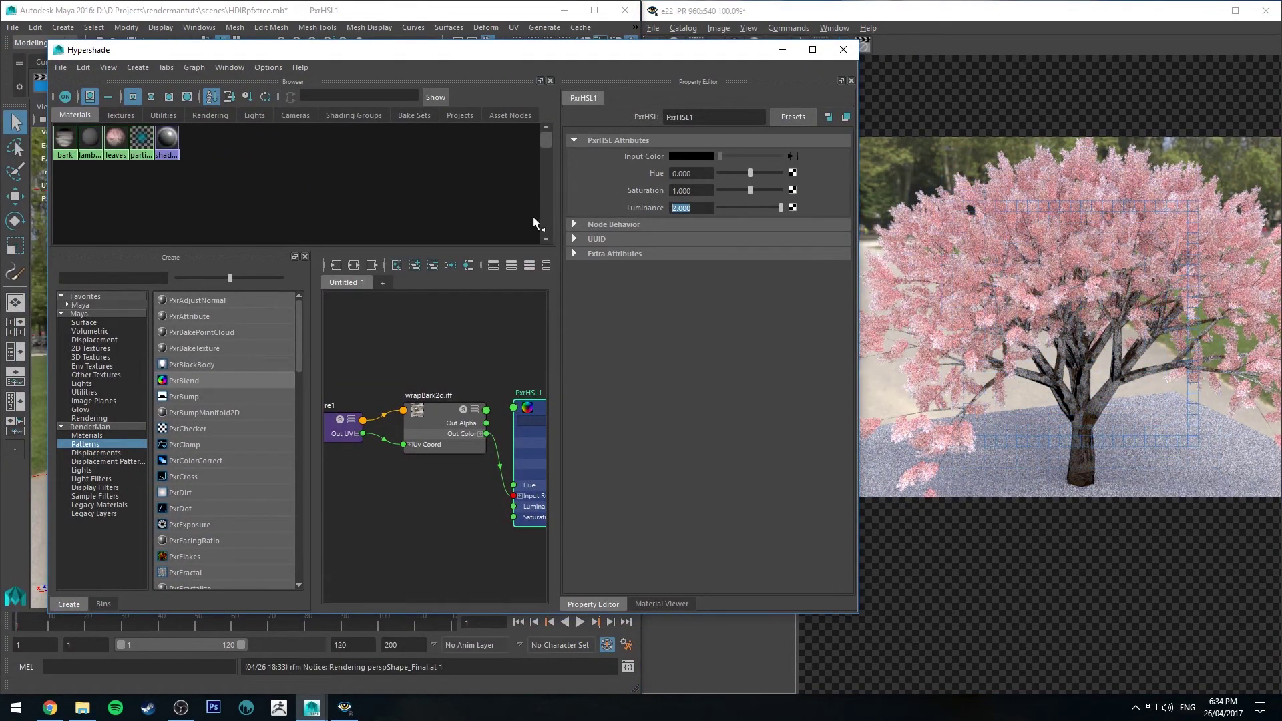
type("4")
key("Return")
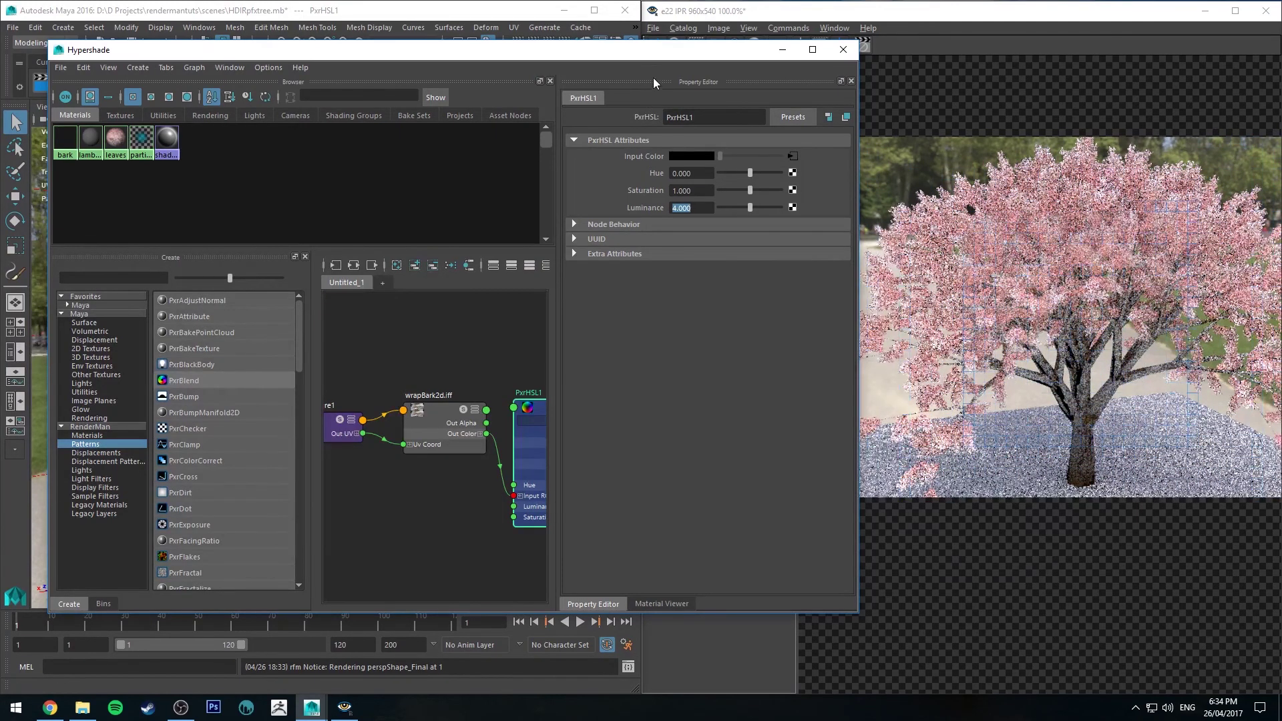
left_click_drag(659, 61, 652, 95)
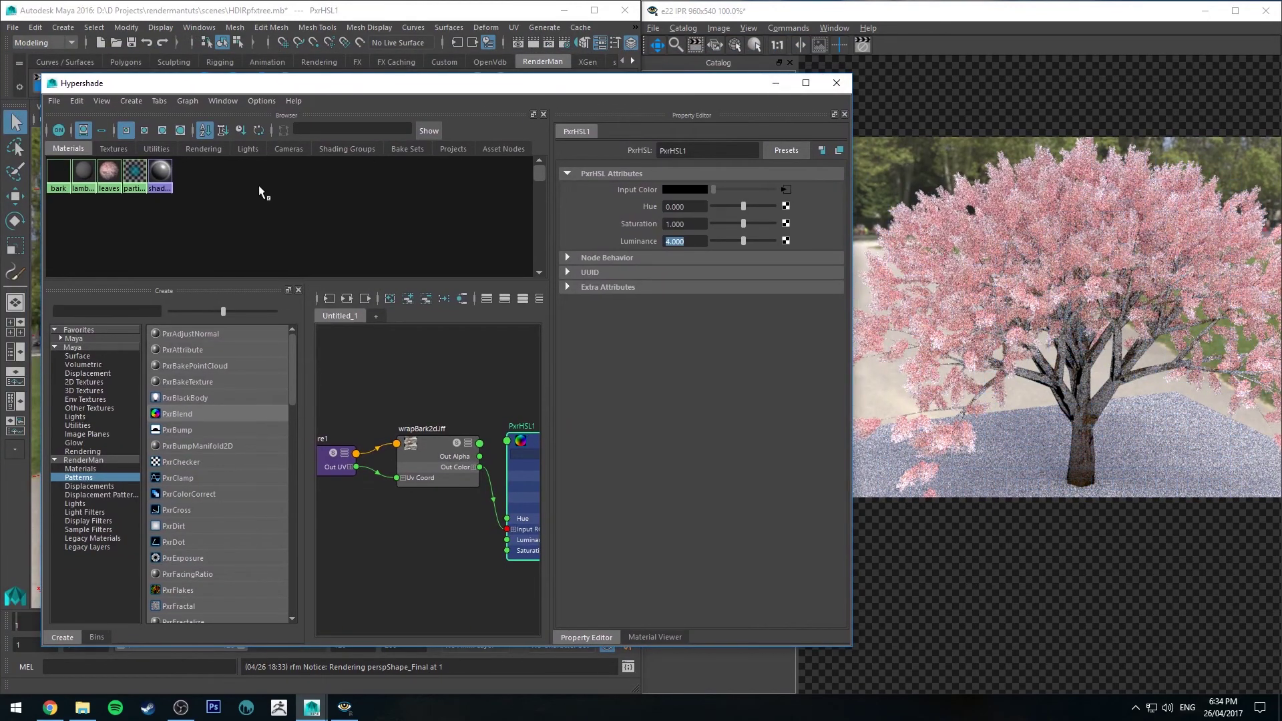
Step: Create a PxrHSL node in the leaves material's network and move ramp2 aside so the new node sits before the surface shader
left_click(108, 172)
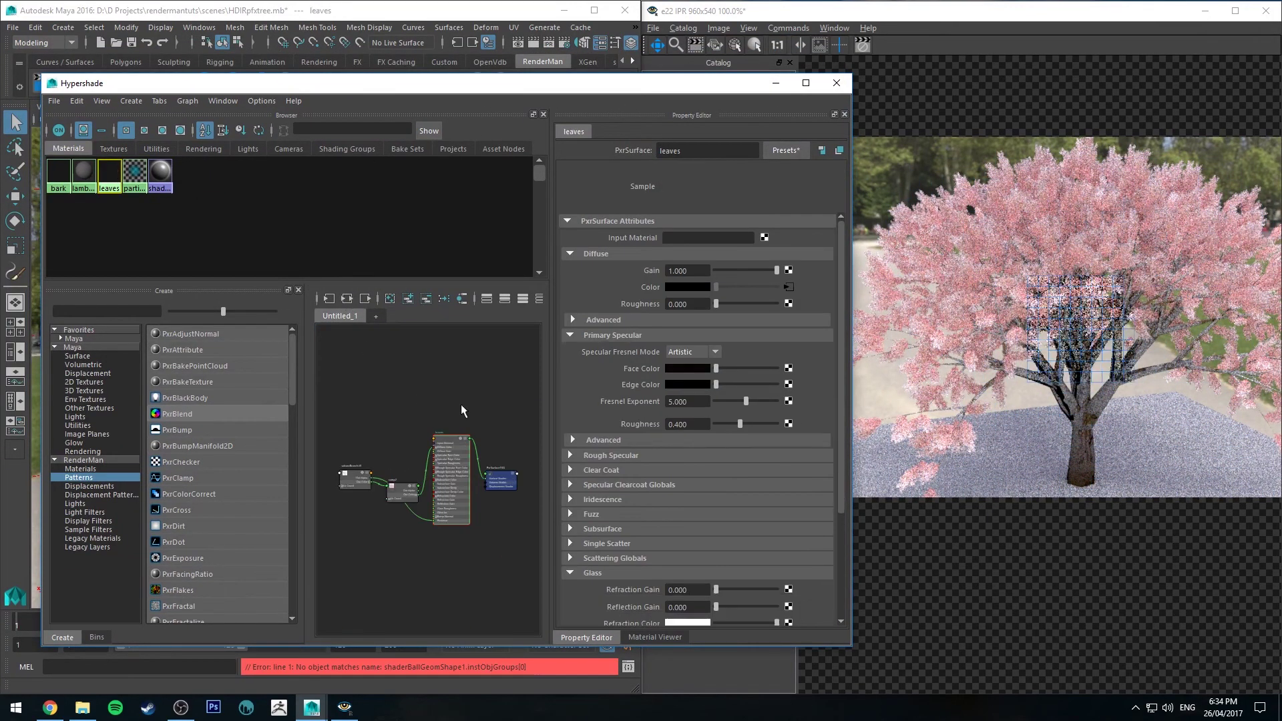
scroll(423, 485, "up", 6)
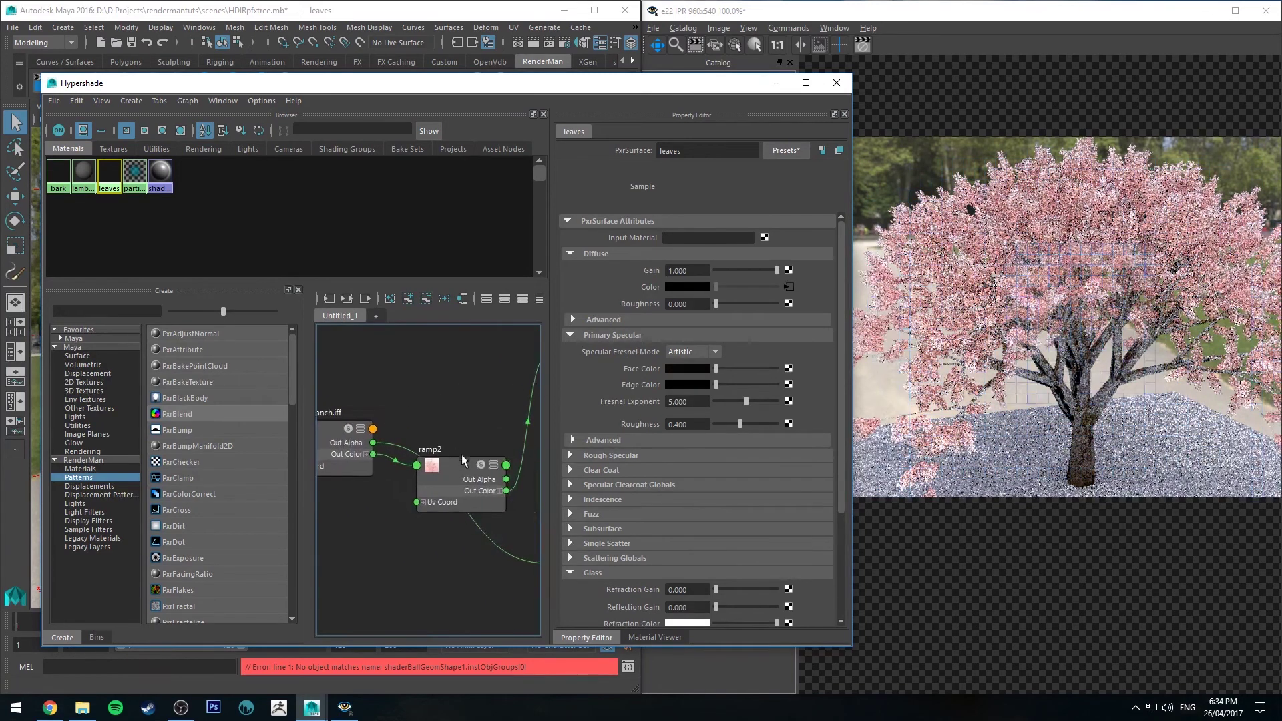
left_click_drag(458, 467, 467, 357)
left_click_drag(334, 423, 308, 358)
scroll(419, 386, "down", 3)
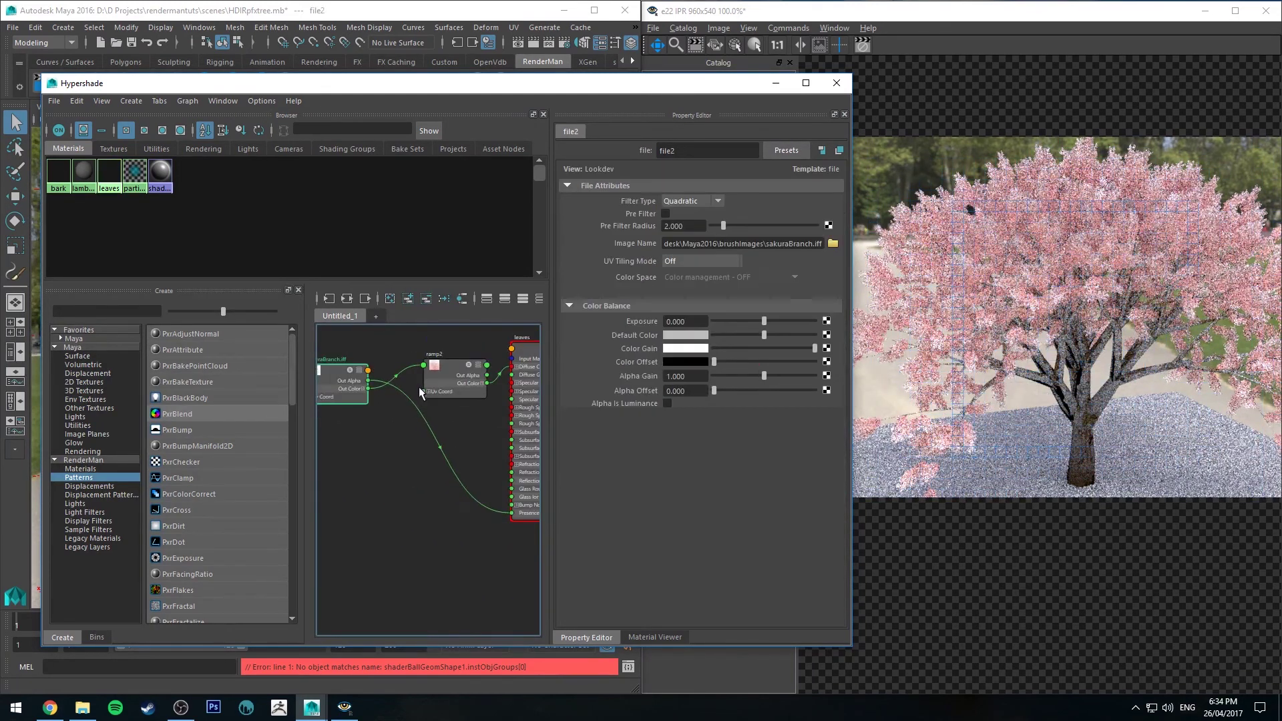
middle_click_drag(455, 355, 442, 376, "alt")
left_click_drag(437, 381, 427, 384)
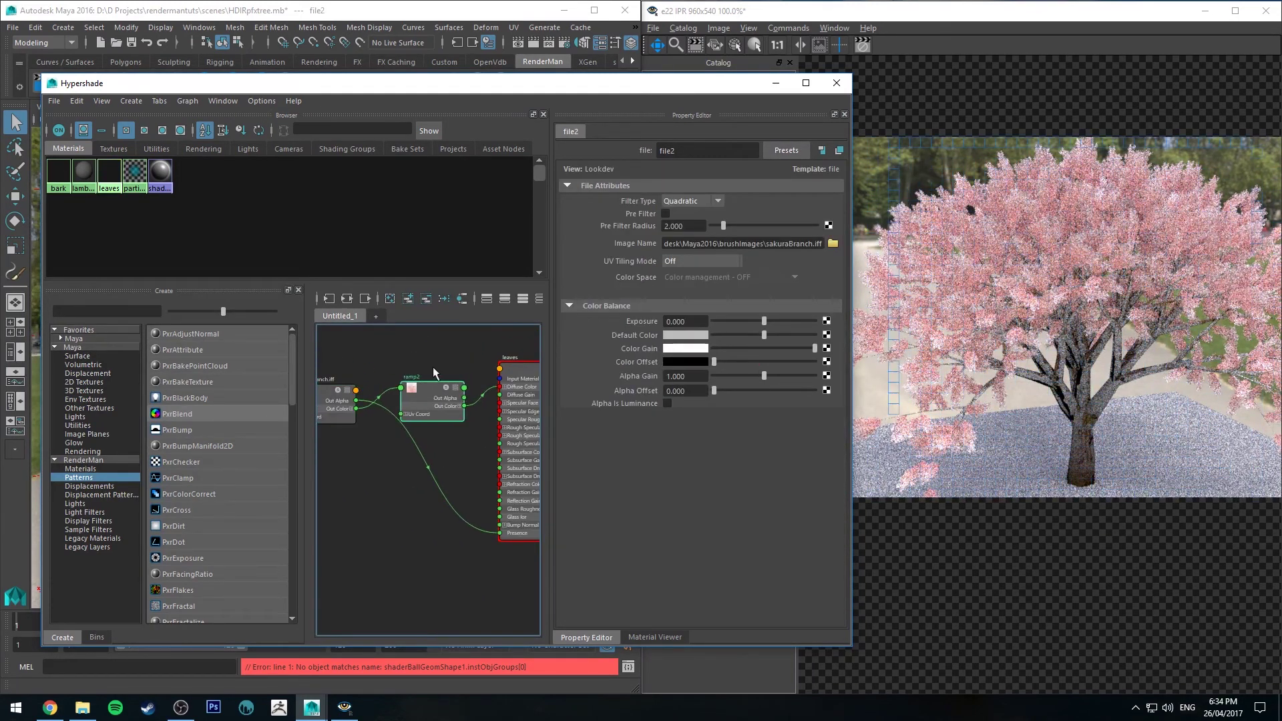
key("Tab")
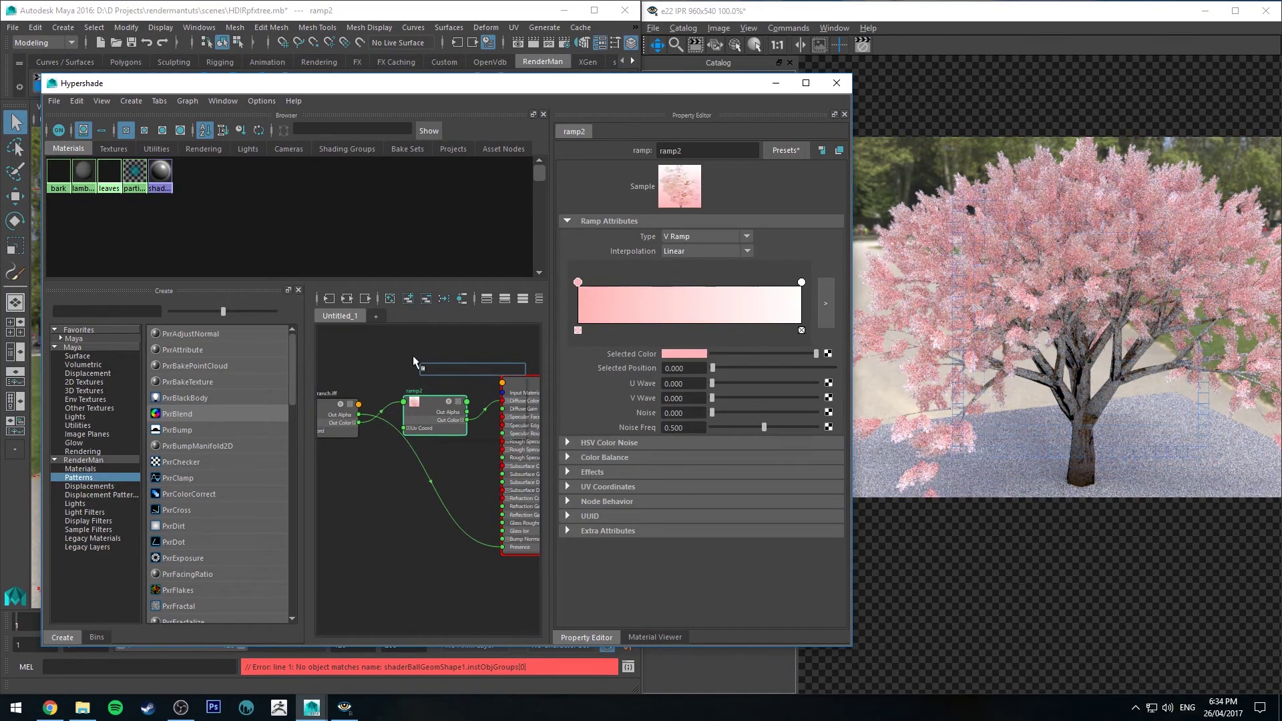
type("PxrHSL")
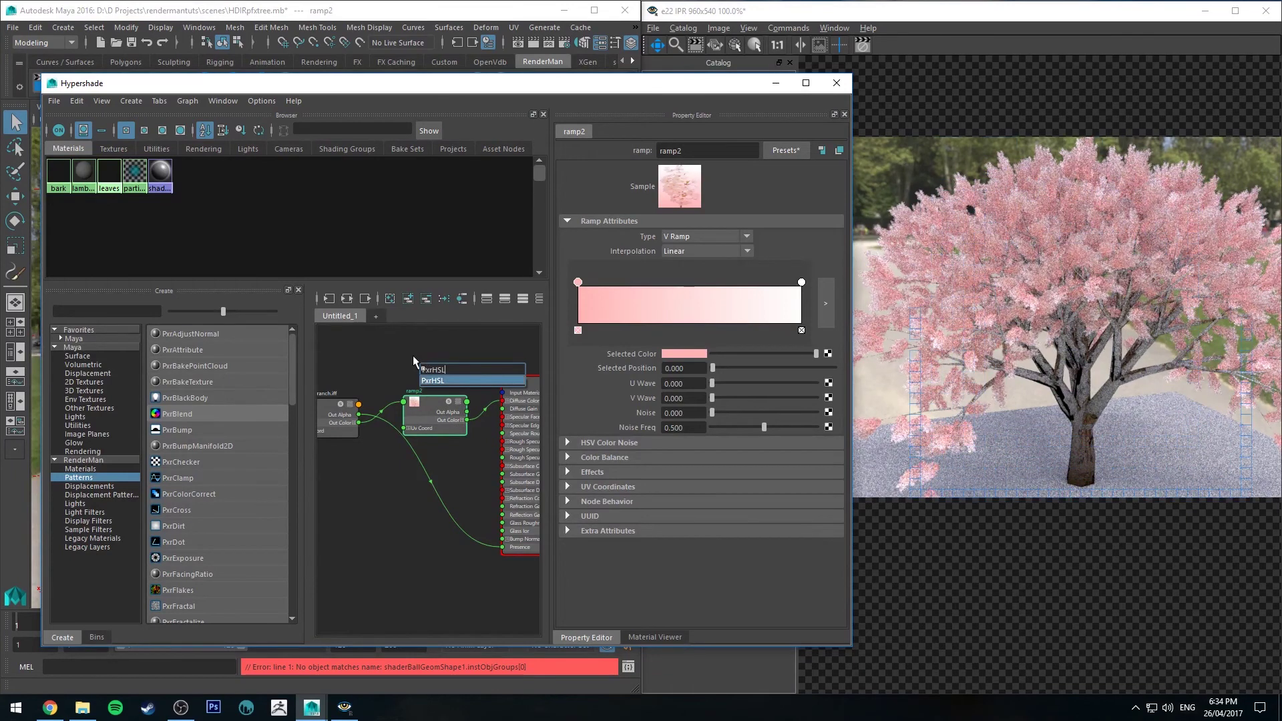
key("Return")
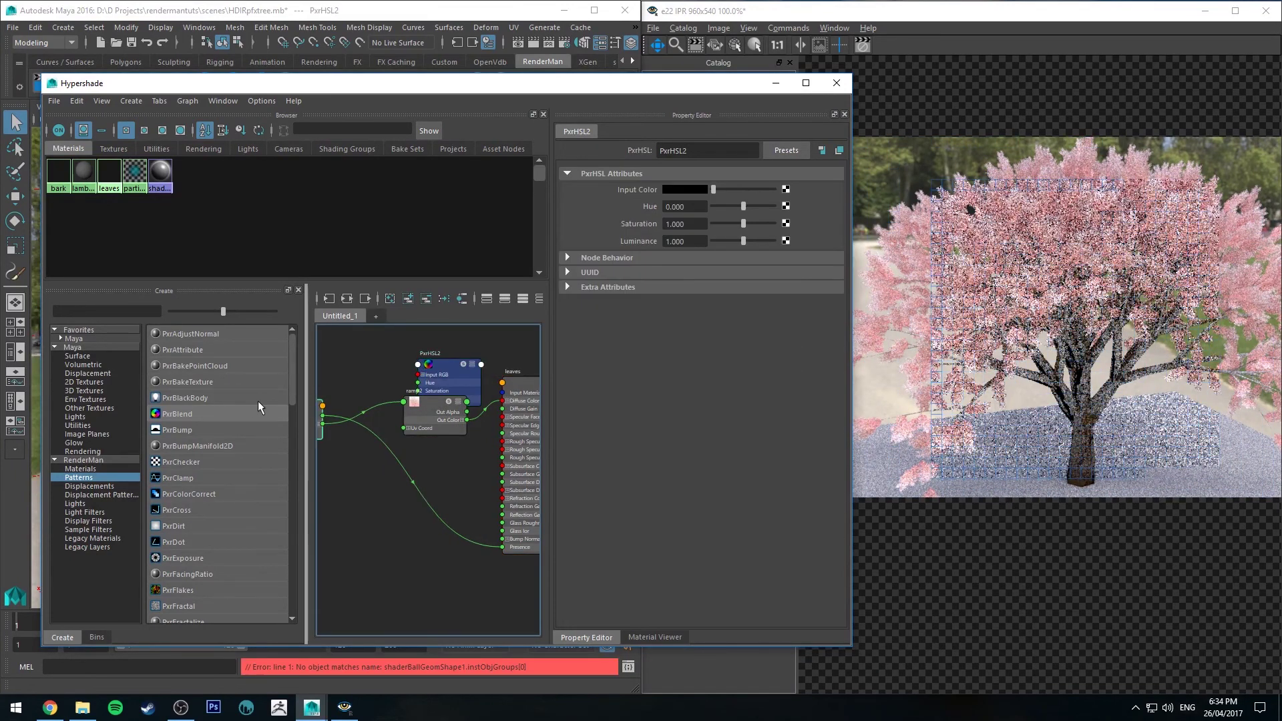
left_click_drag(418, 414, 344, 422)
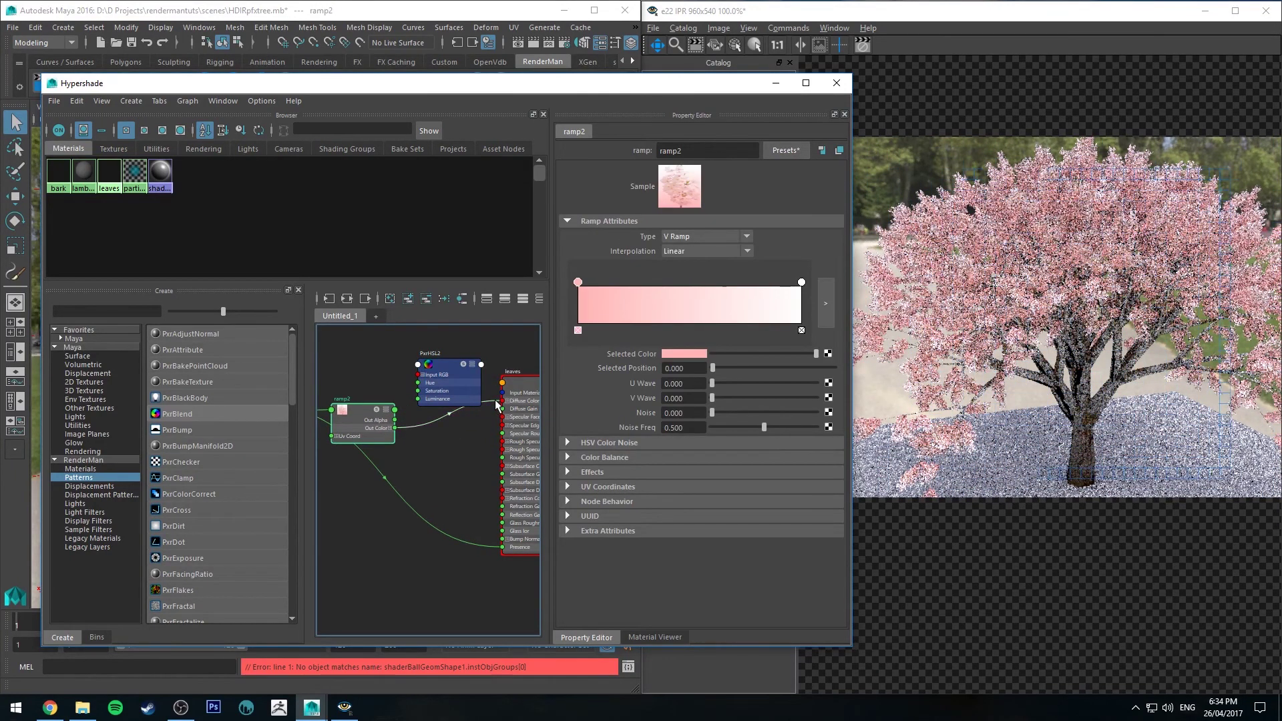
Step: Reroute ramp2's Out Color into PxrHSL2's Input RGB, and connect its Result RGB to the leaves material's Diffuse Color
left_click_drag(496, 402, 419, 374)
left_click(464, 385)
key("3")
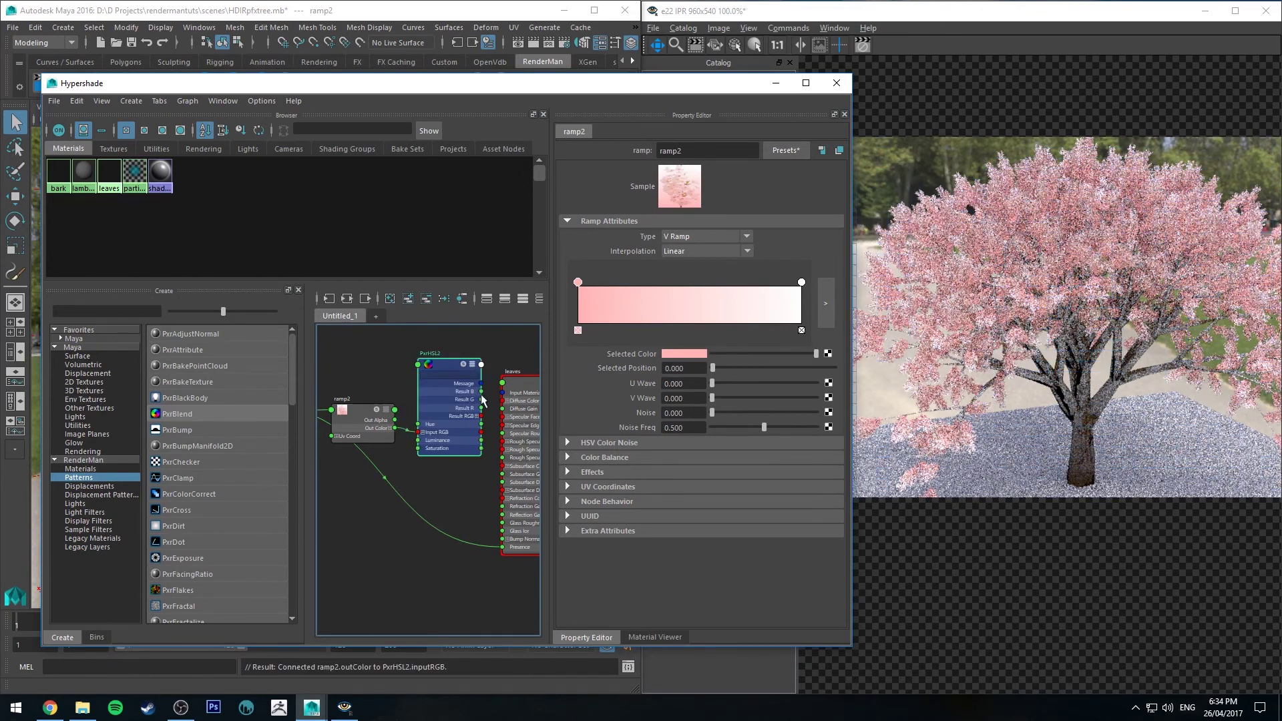
left_click_drag(481, 416, 504, 400)
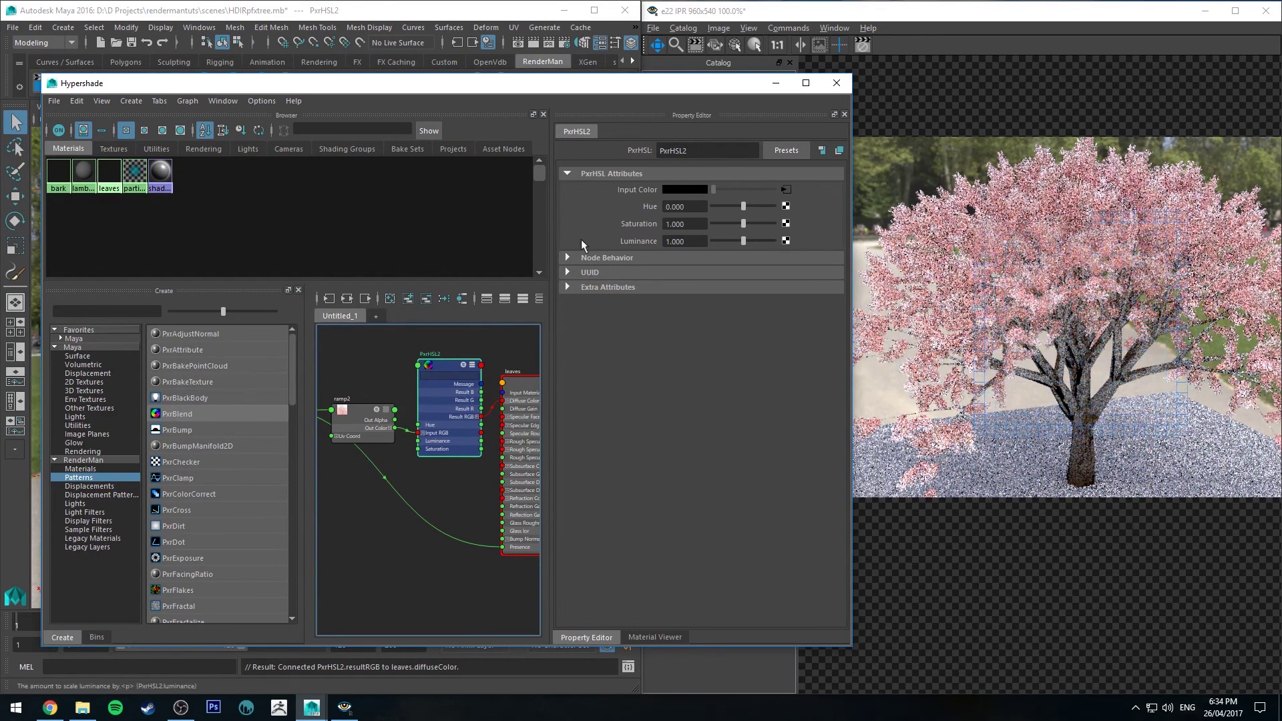
Step: Try PxrHSL2's Hue at about -0.843 on the leaves, and bring it back to 0.011
left_click_drag(743, 206, 719, 210)
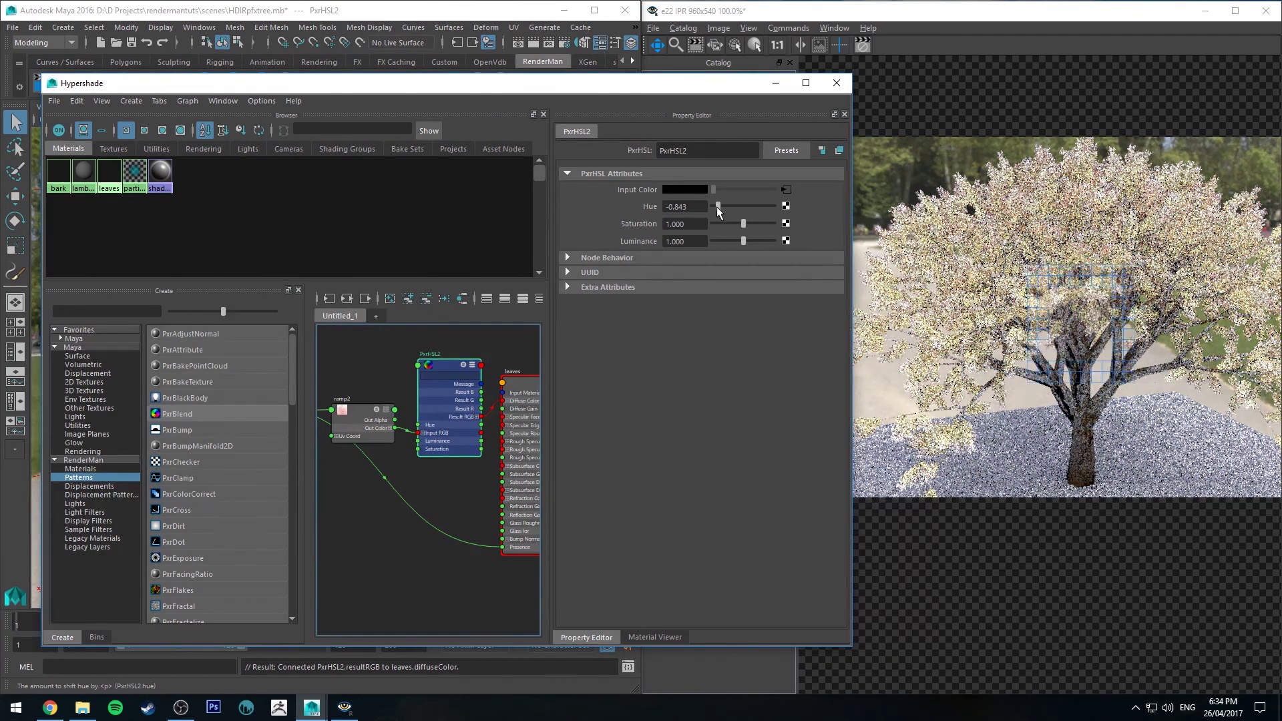
mouse_move(718, 208)
left_mouse_down()
mouse_move(763, 205)
mouse_move(744, 209)
left_mouse_up()
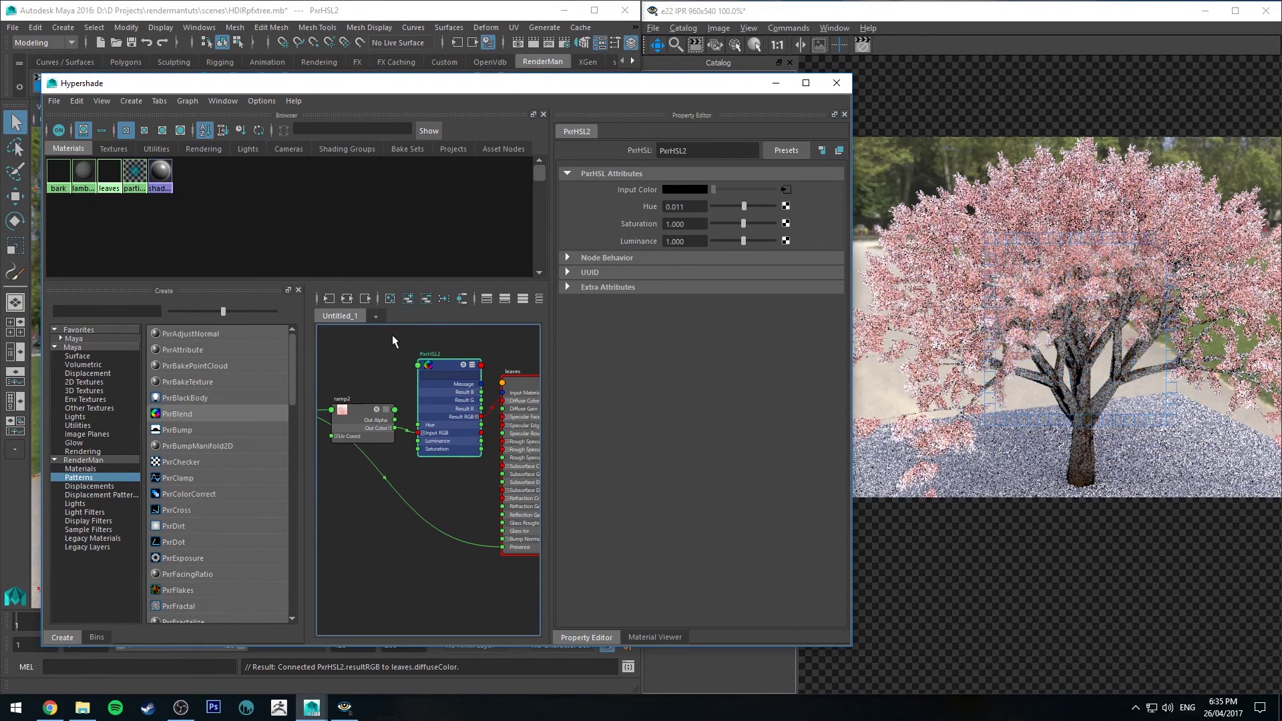
Step: Inspect the Image Name path of the sakuraBranch.iff file node that feeds ramp2
middle_click_drag(334, 375, 452, 371, "alt")
left_click(357, 394)
left_click(355, 393)
left_click_drag(665, 245, 827, 244)
left_click(693, 246)
left_click(800, 206)
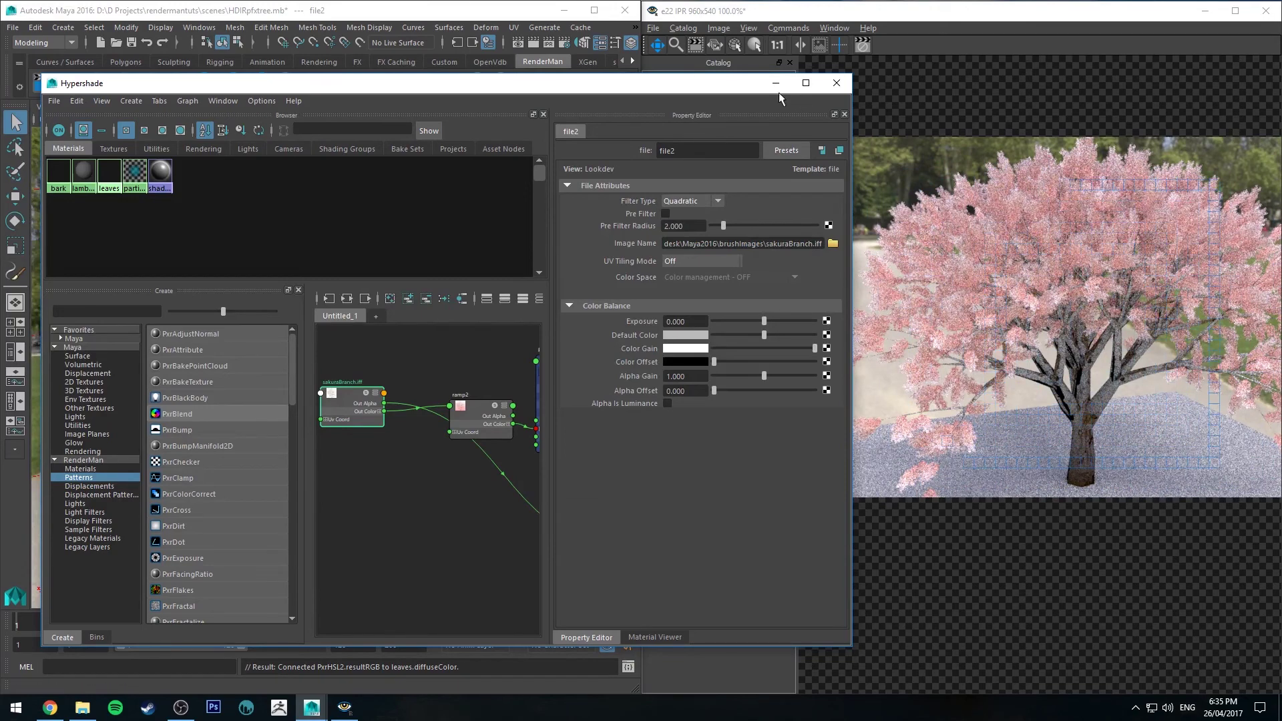
Step: Minimize the Hypershade and hide the render window's catalog to examine the whole tree in the IPR render
left_click(836, 56)
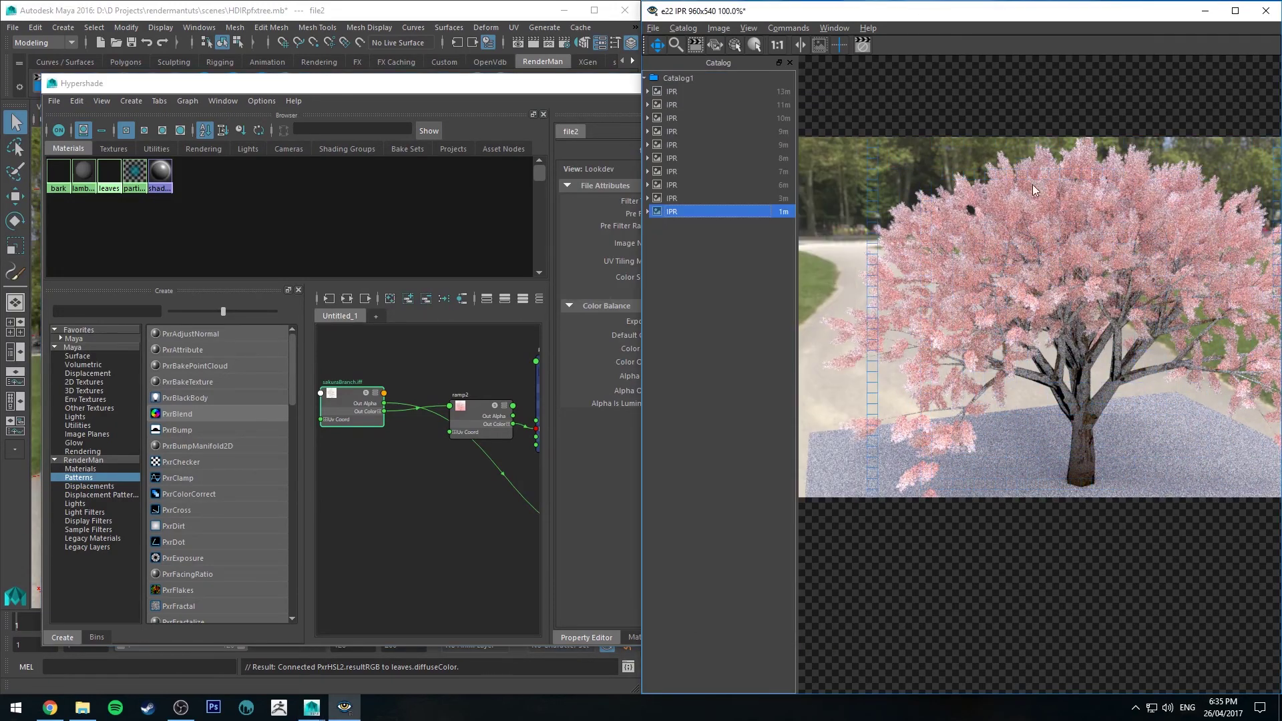
left_click(864, 50)
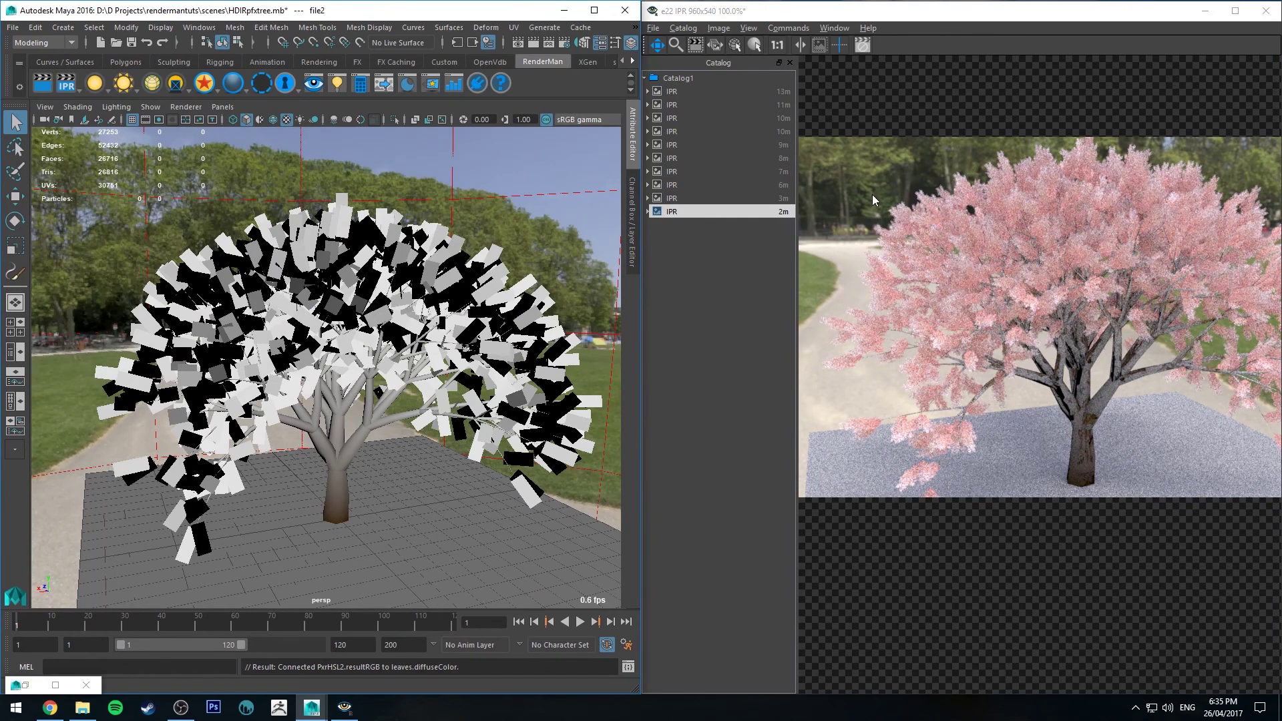
left_click(890, 195)
key("space")
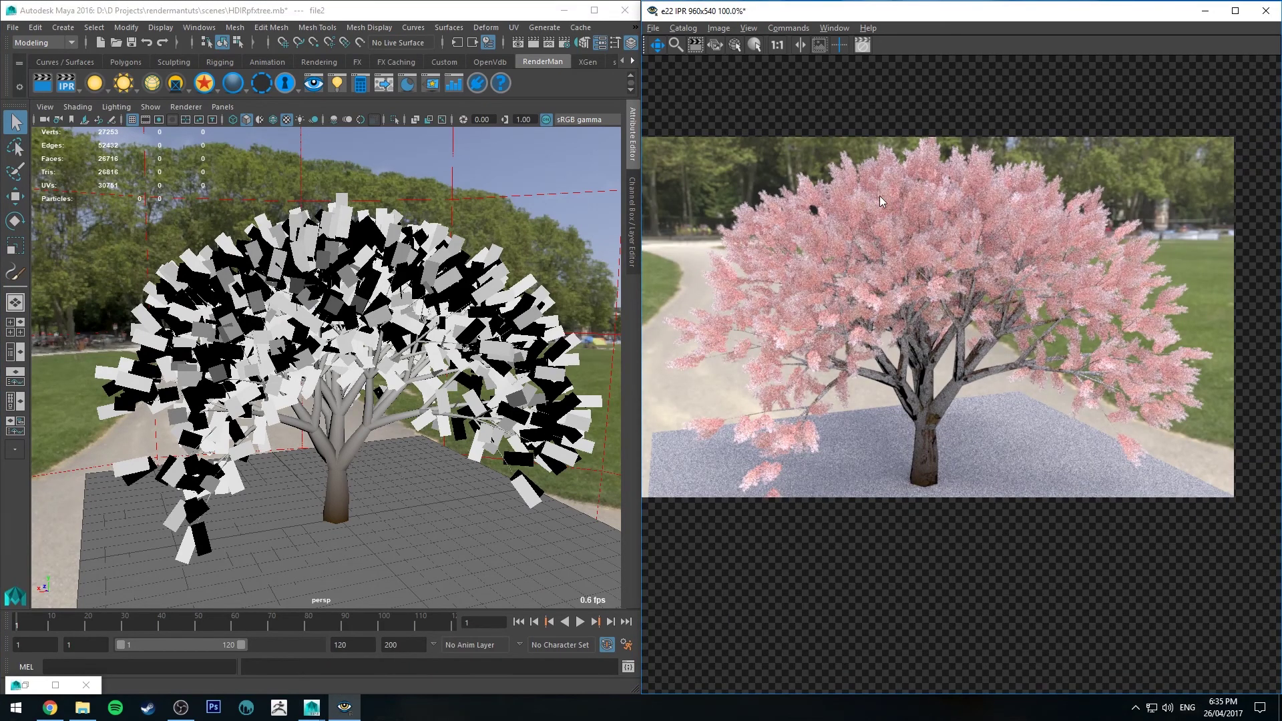